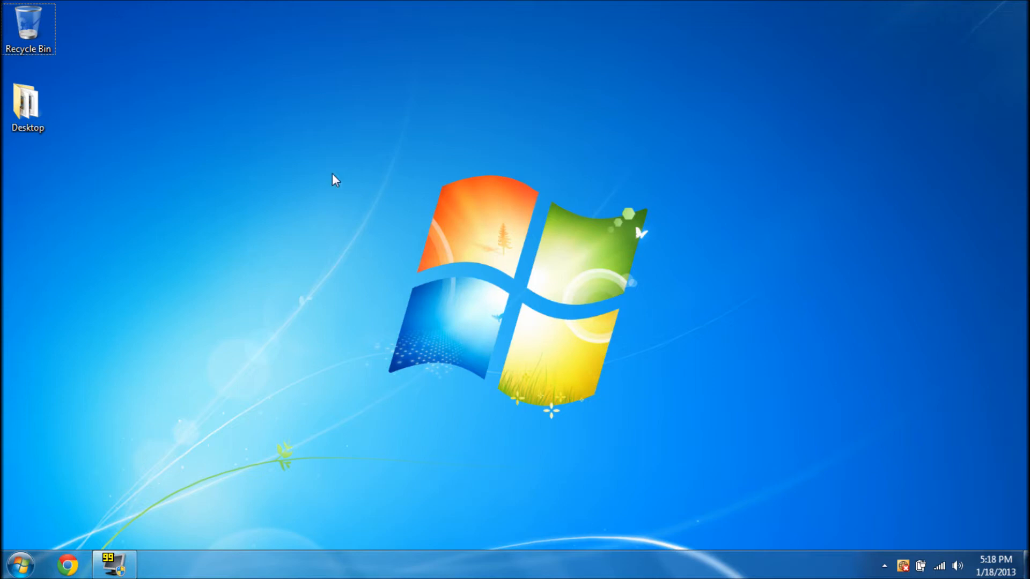
Launch Google Chrome from the taskbar so it opens on the Google home page
left_click_drag(351, 148, 423, 230)
left_click_drag(297, 153, 675, 479)
left_click_drag(715, 435, 474, 244)
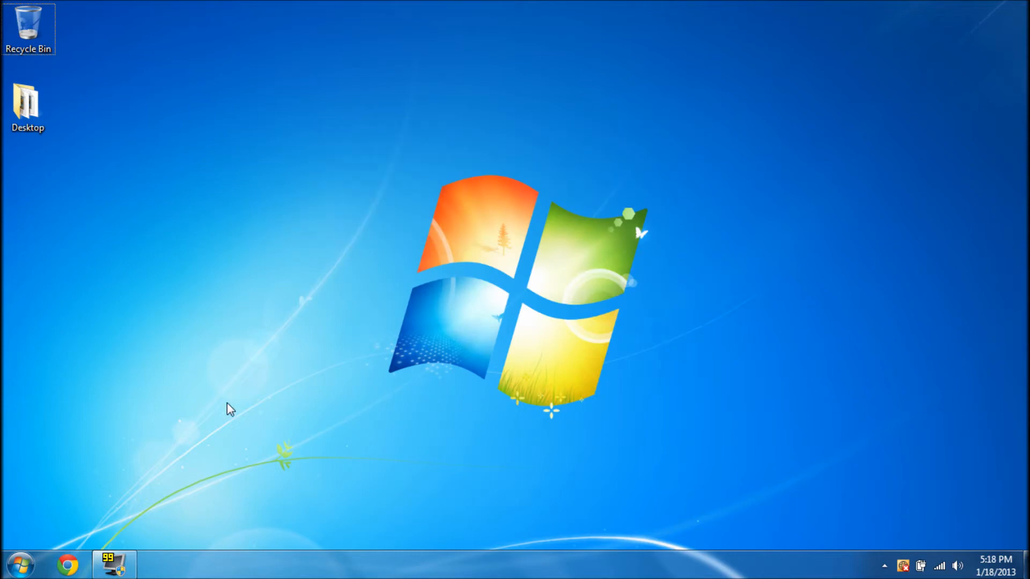
left_click(67, 565)
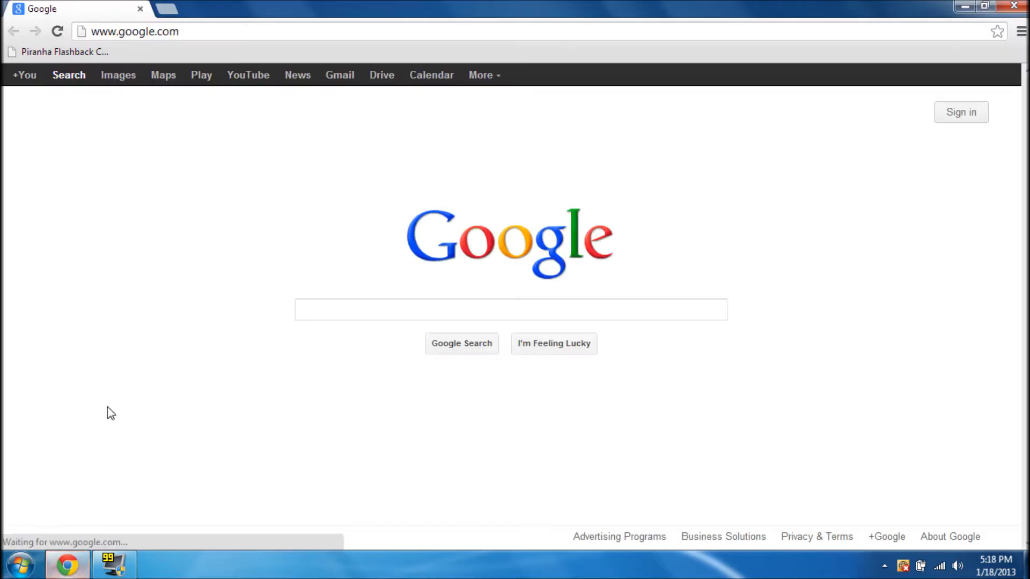
Go to minecraft.net and download Minecraft_Server.exe from its download page
key("ctrl+l")
type("minec")
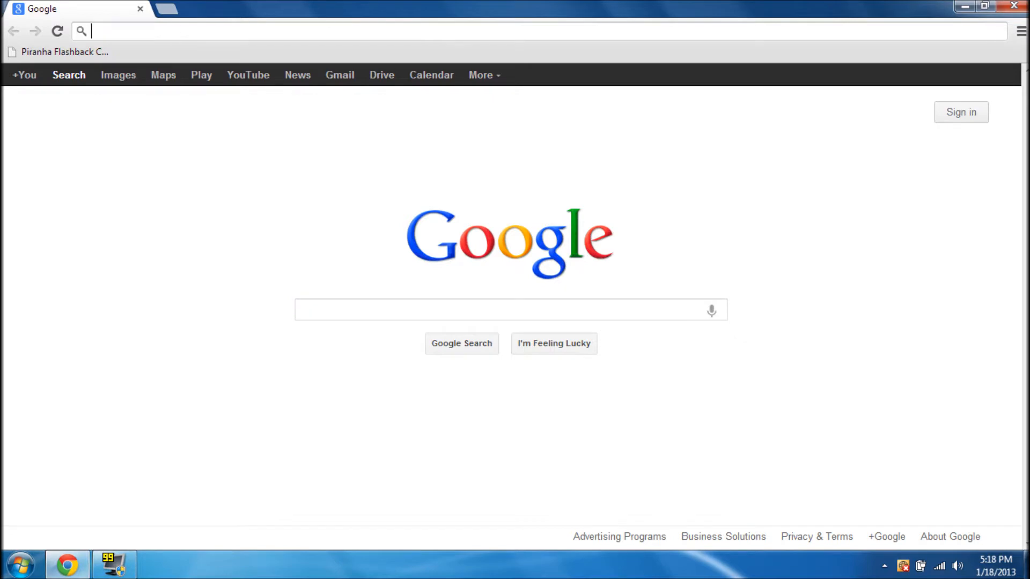
type("raft.net")
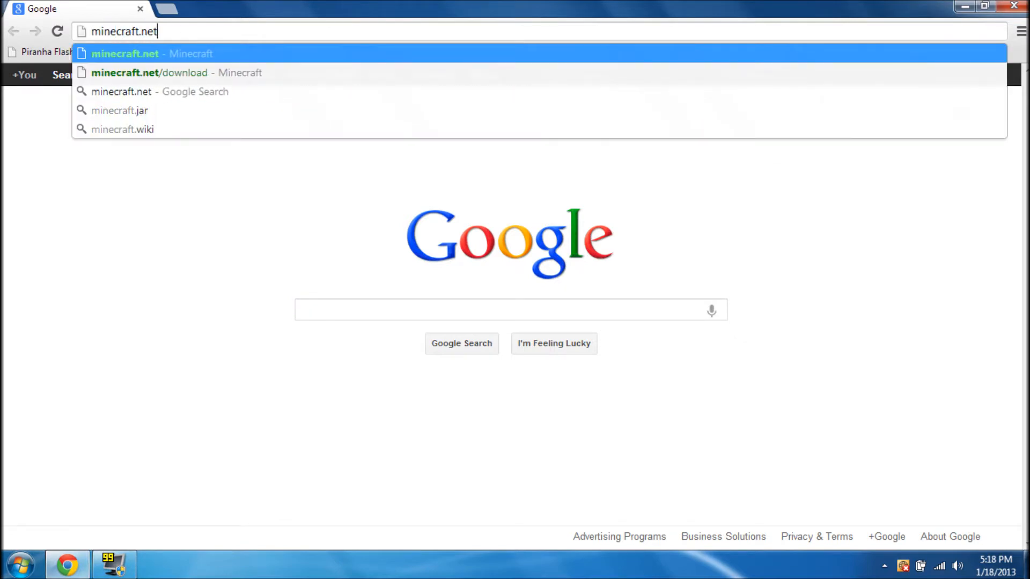
key("Return")
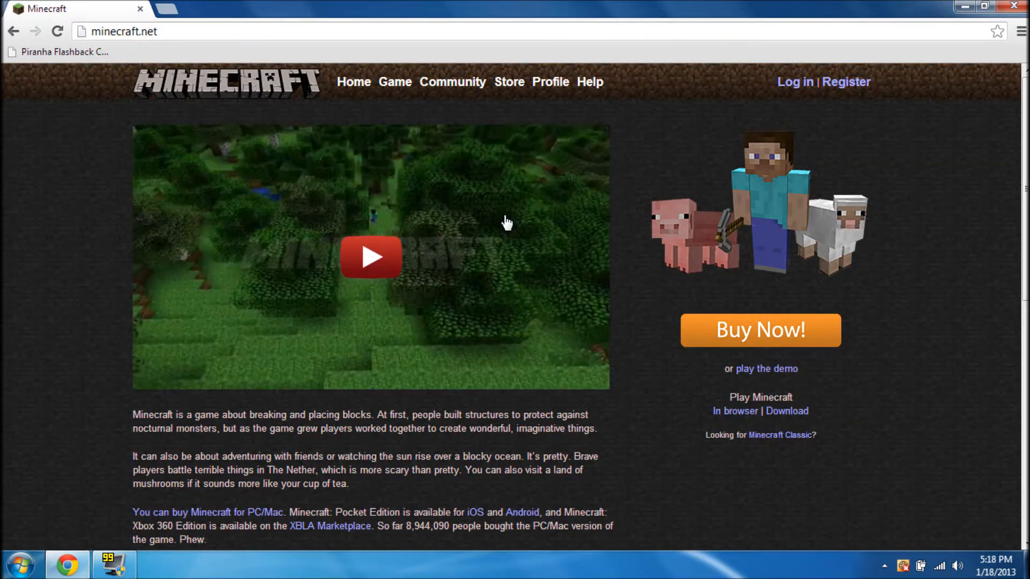
left_click(787, 412)
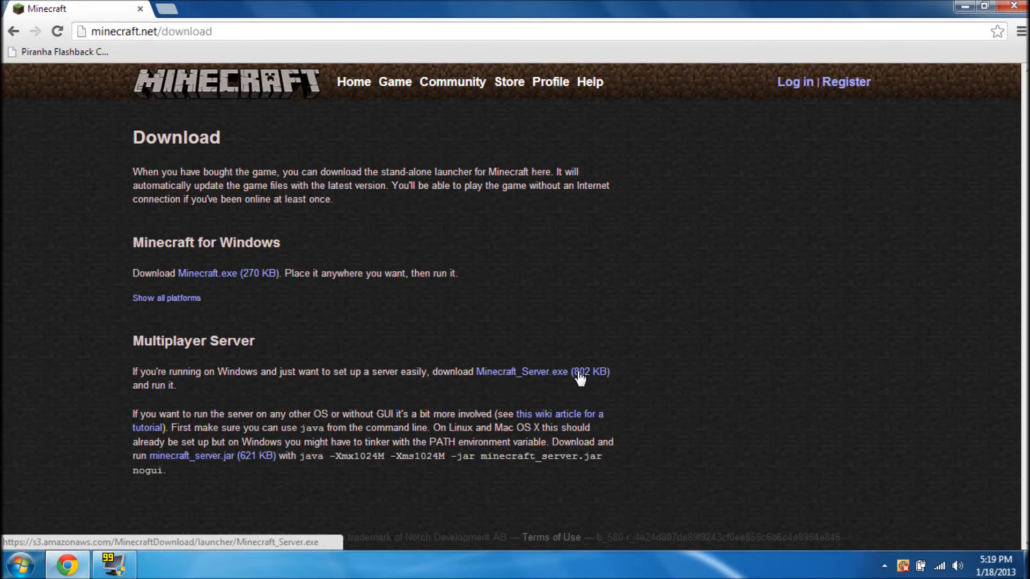
left_click(538, 374)
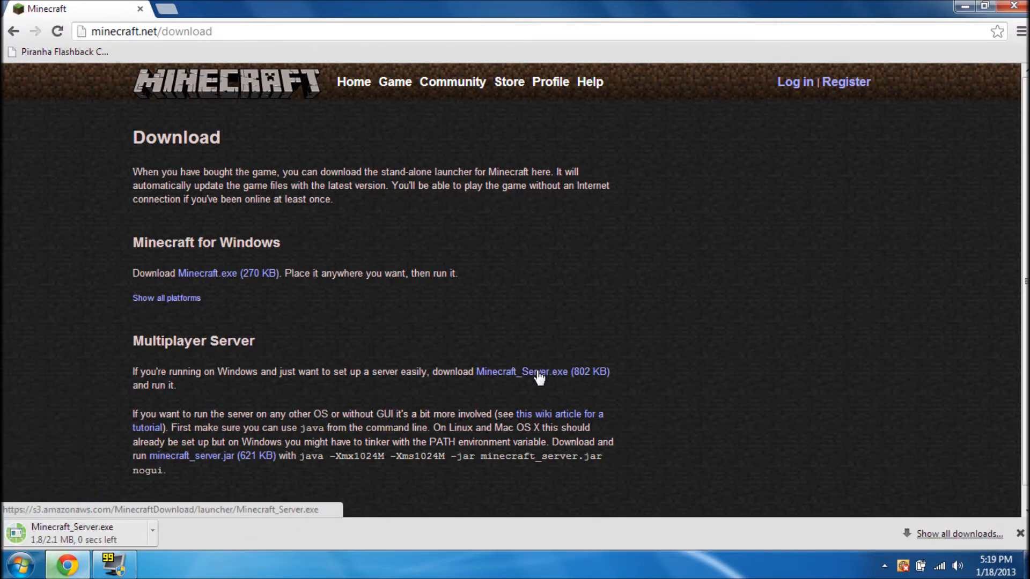
double_click(544, 11)
Copy the downloaded Minecraft server program from the download shelf onto the desktop
left_click_drag(542, 20, 728, 37)
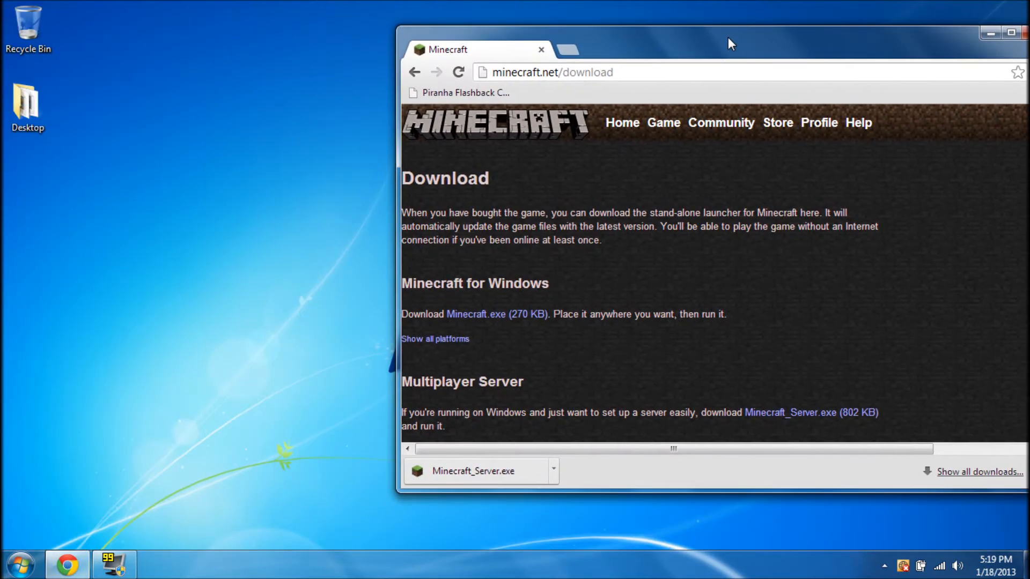
left_click_drag(447, 478, 180, 94)
left_click_drag(630, 57, 492, 63)
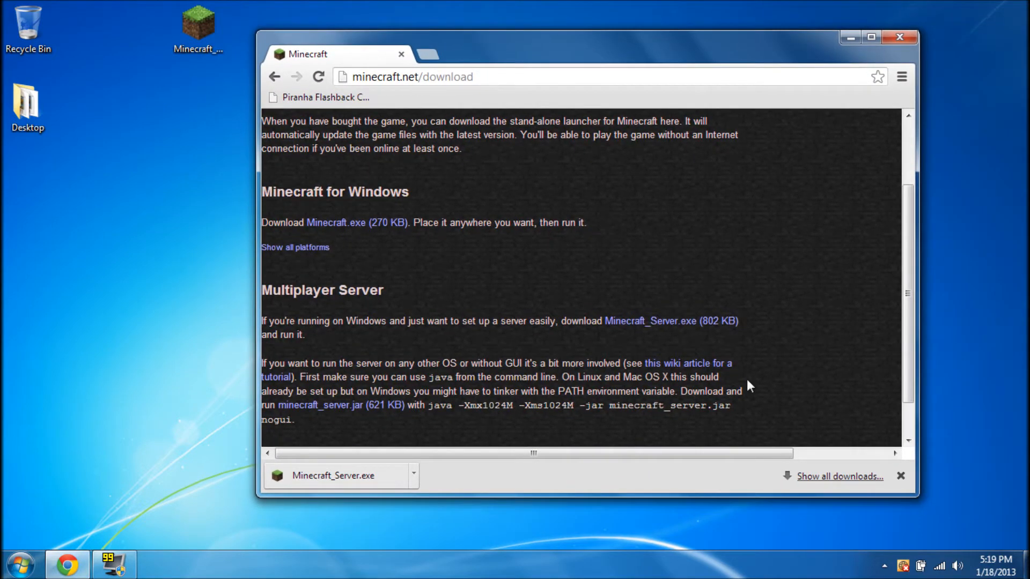
Delete Minecraft_Server from the Downloads folder and empty the Recycle Bin
left_click(838, 476)
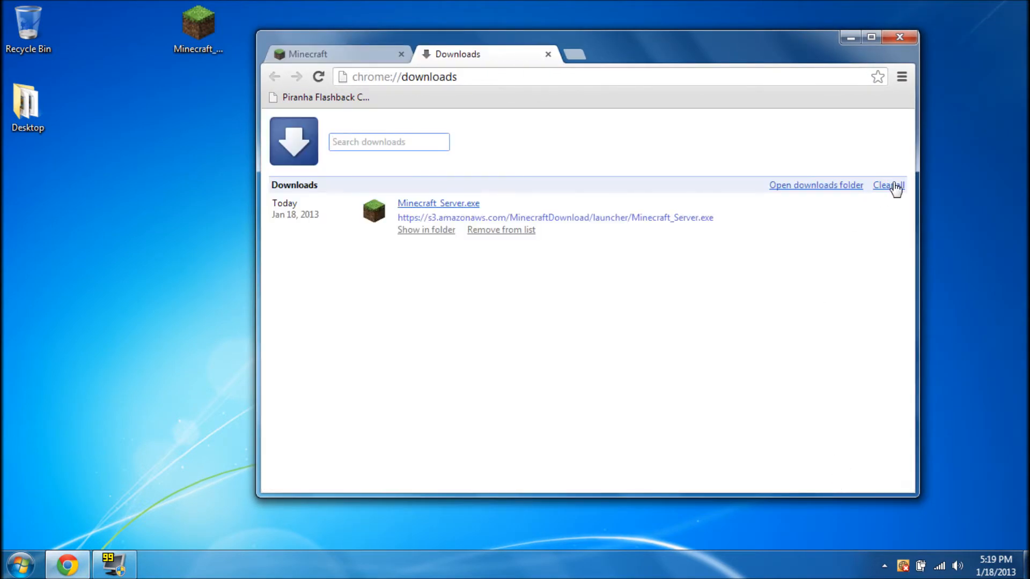
left_click(855, 188)
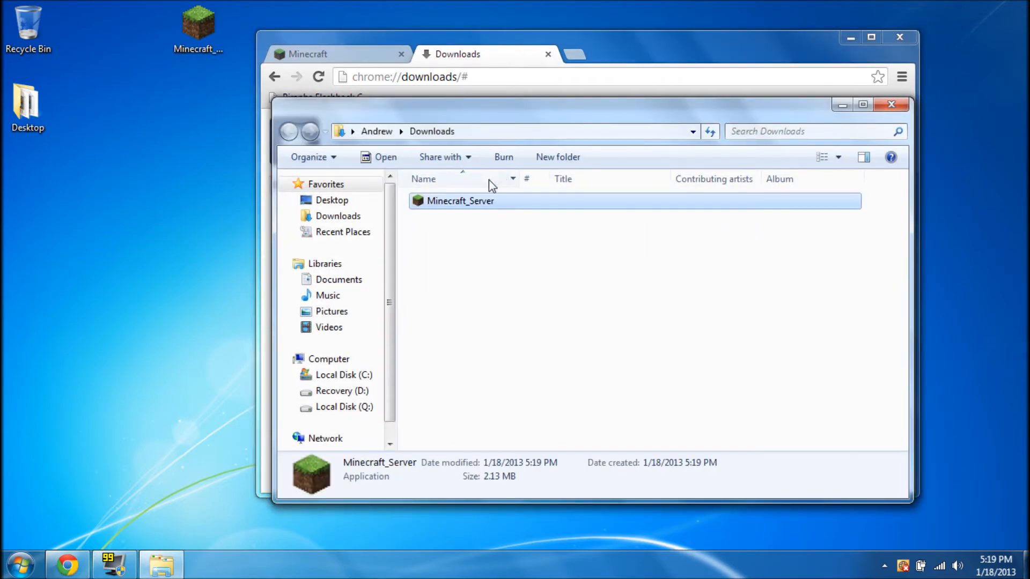
right_click(470, 205)
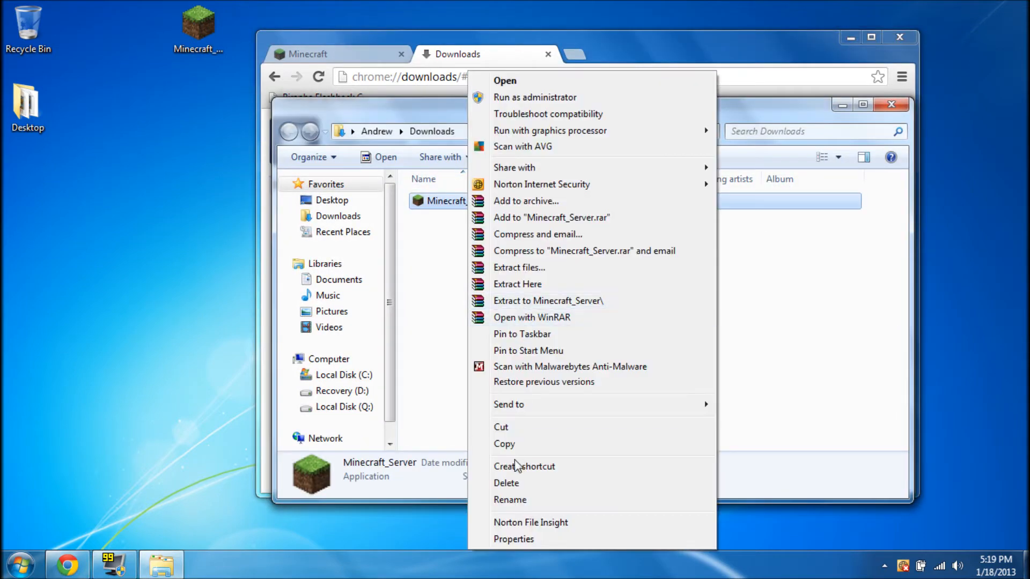
left_click(501, 480)
left_click(571, 339)
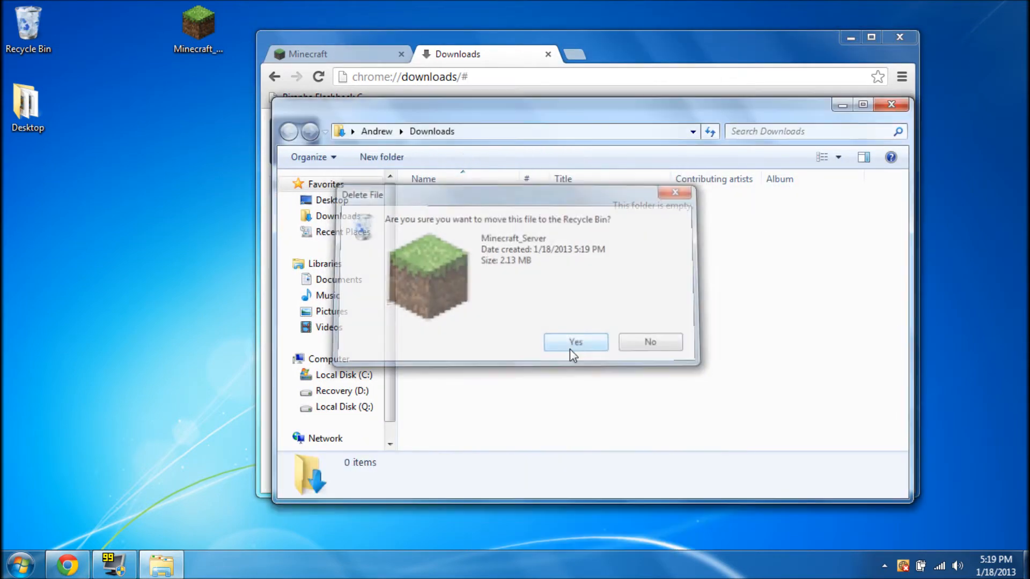
left_click(890, 105)
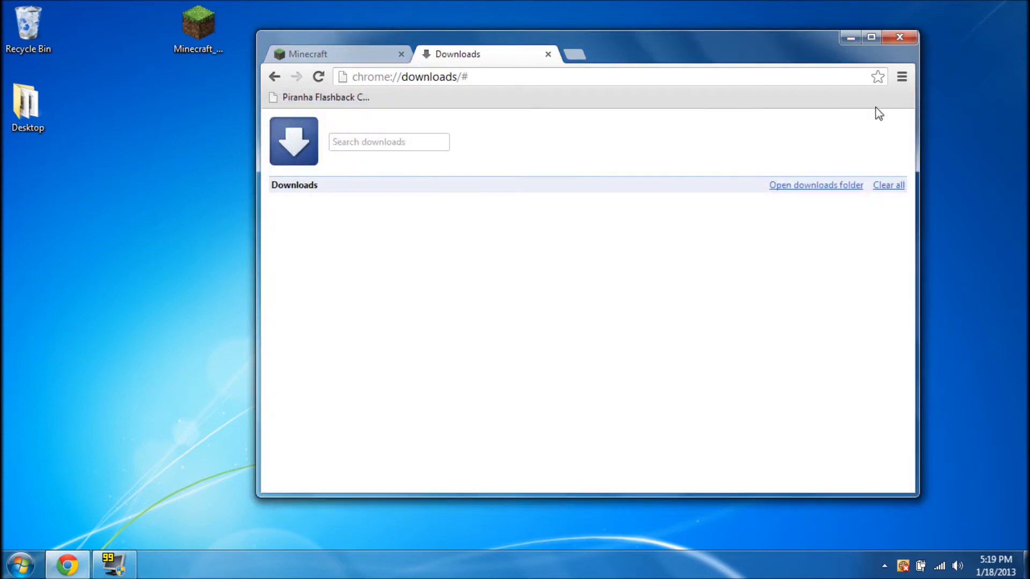
right_click(22, 24)
left_click(69, 51)
left_click(573, 344)
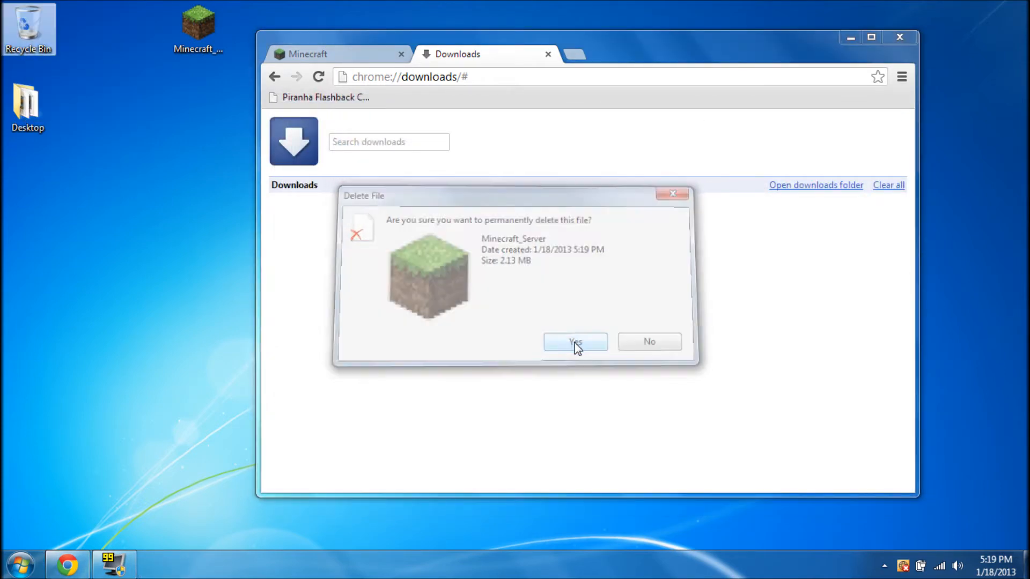
Close the downloads tab and return Chrome to google.com
left_click(547, 55)
key("ctrl+l")
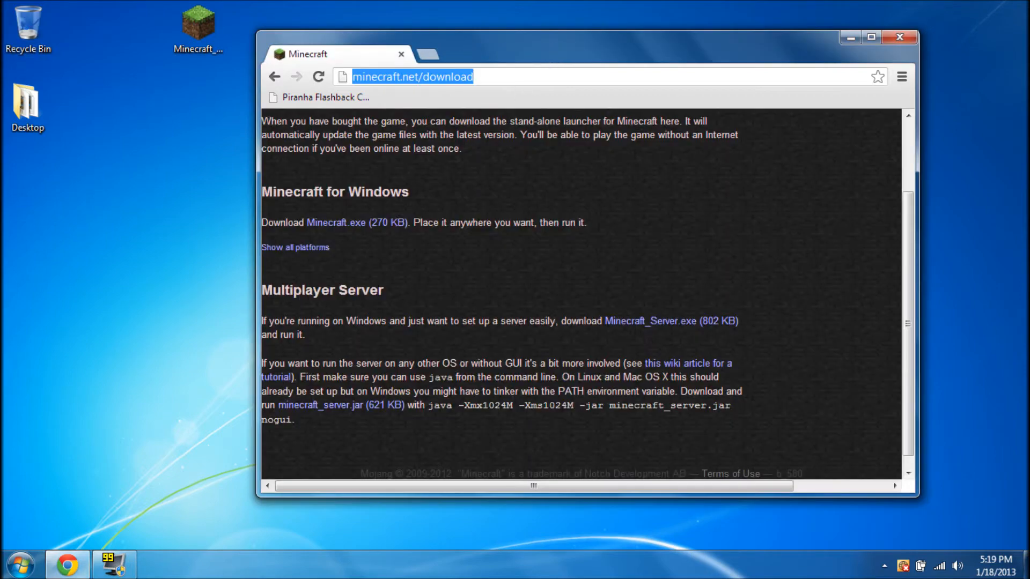
type("google.com")
key("Return")
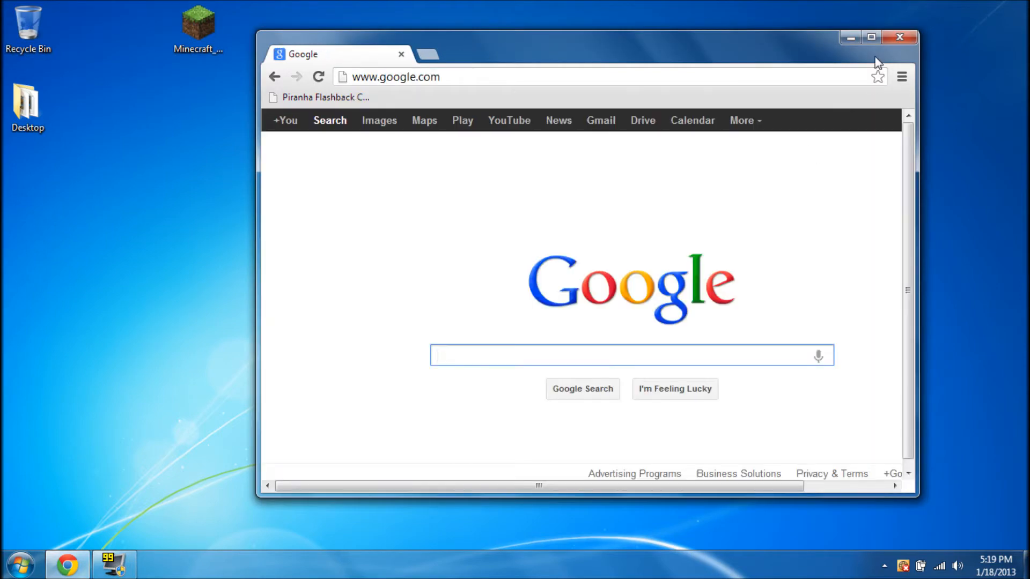
Maximize Chrome and search Google for 'hamachi unmanaged download'
left_click(873, 37)
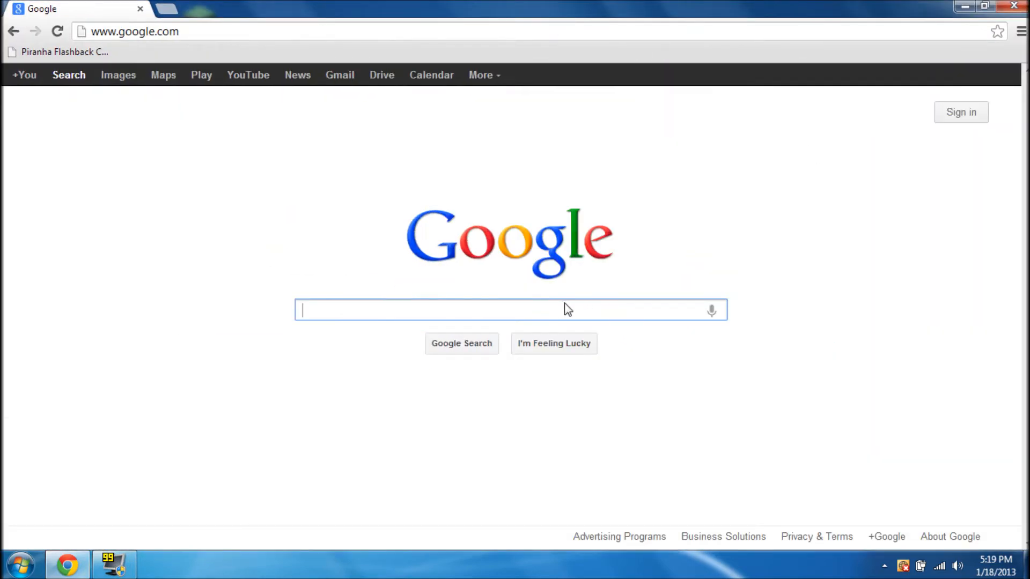
type("hamachi")
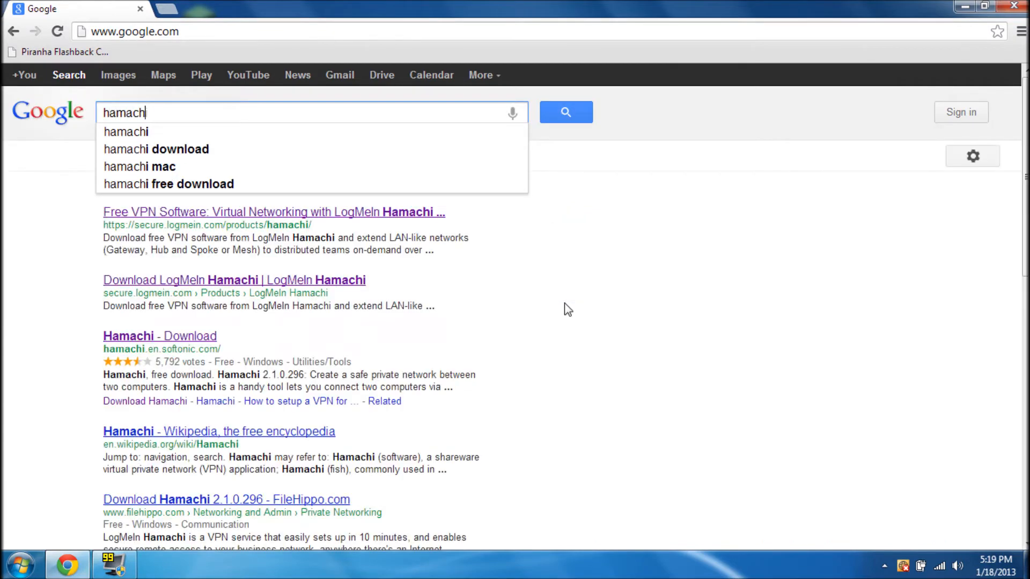
type(" un")
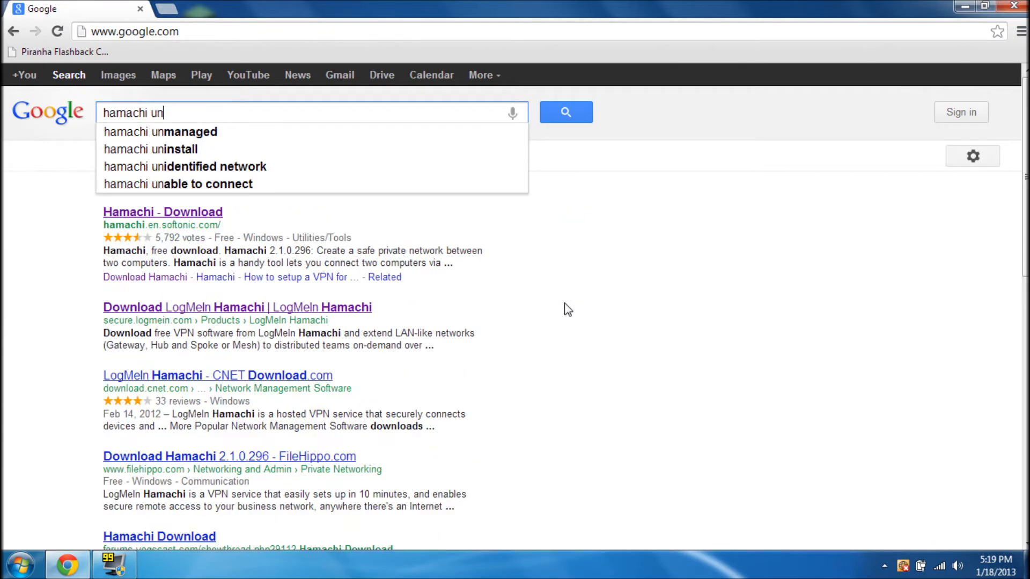
type("managed ")
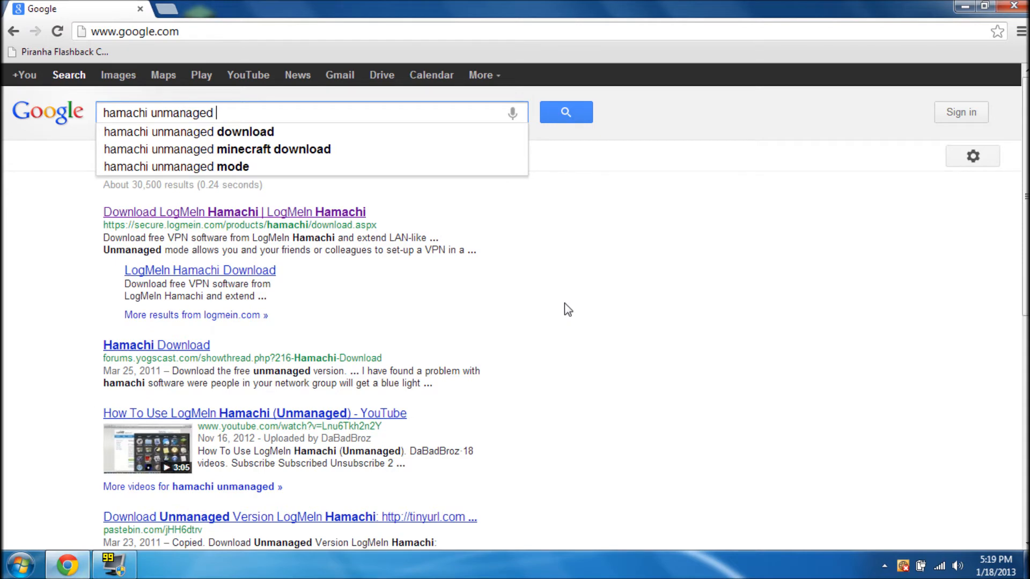
type("download")
key("Return")
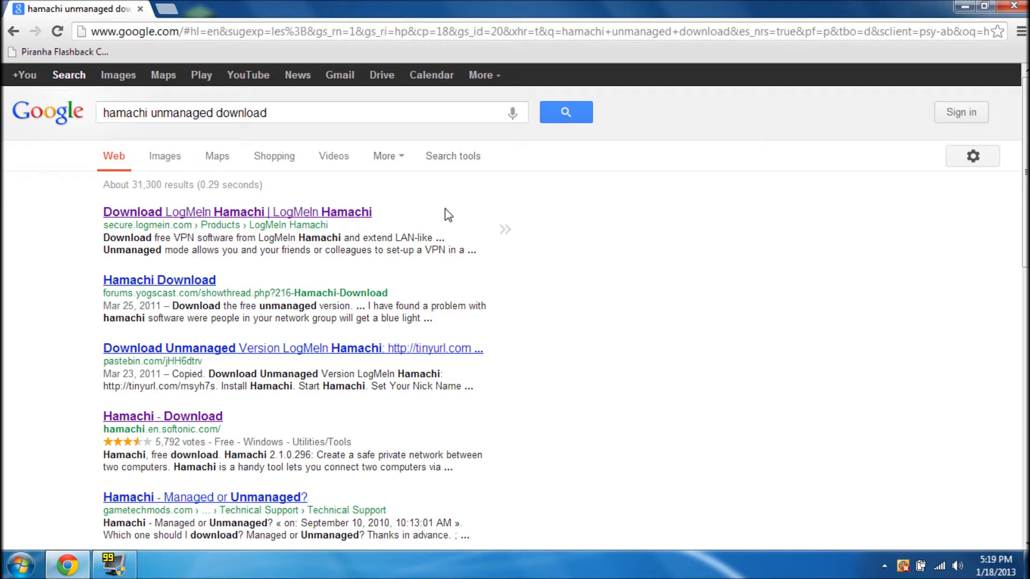
Open the LogMeIn Hamachi page, accept the conditions of use, and download hamachi.msi
left_click(310, 213)
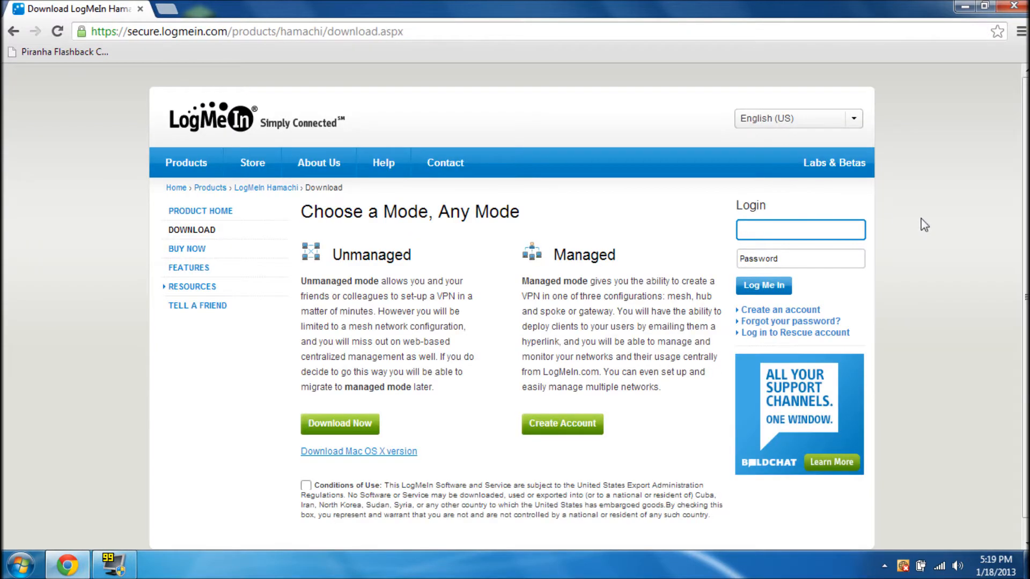
scroll(1014, 225, "down", 1)
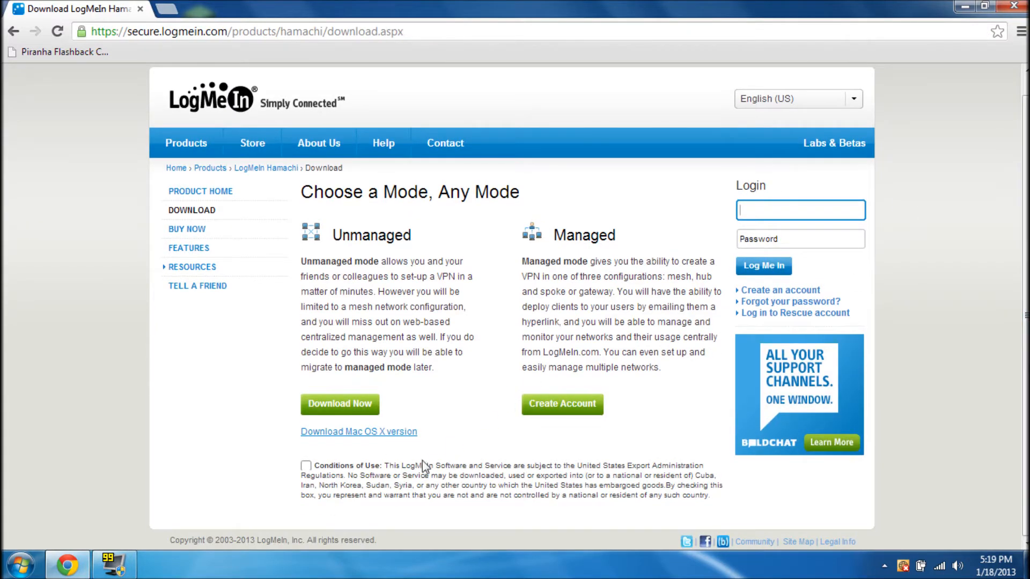
left_click(306, 466)
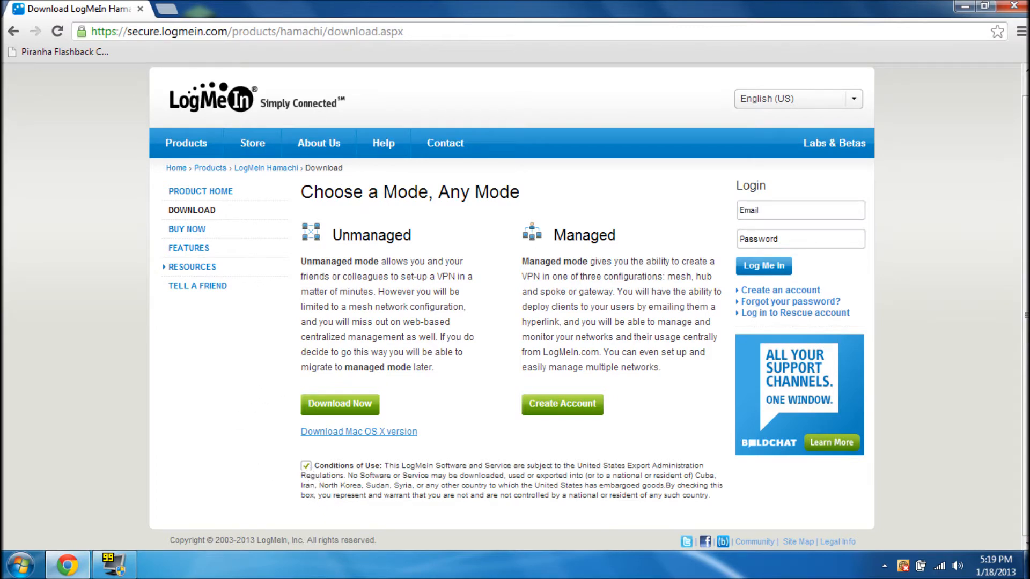
left_click(331, 405)
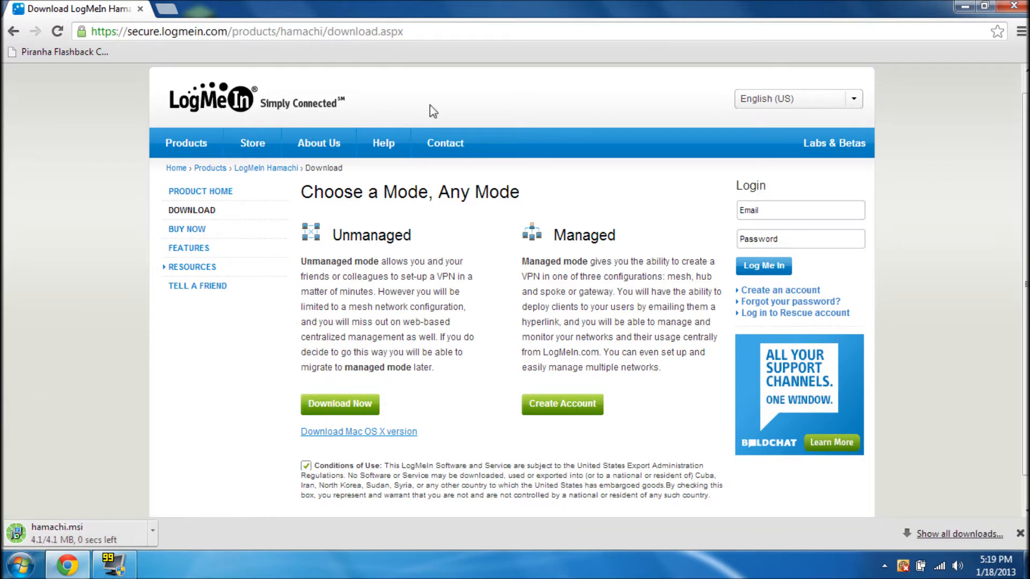
Copy the hamachi installer from the download shelf onto the desktop
left_click_drag(496, 6, 713, 34)
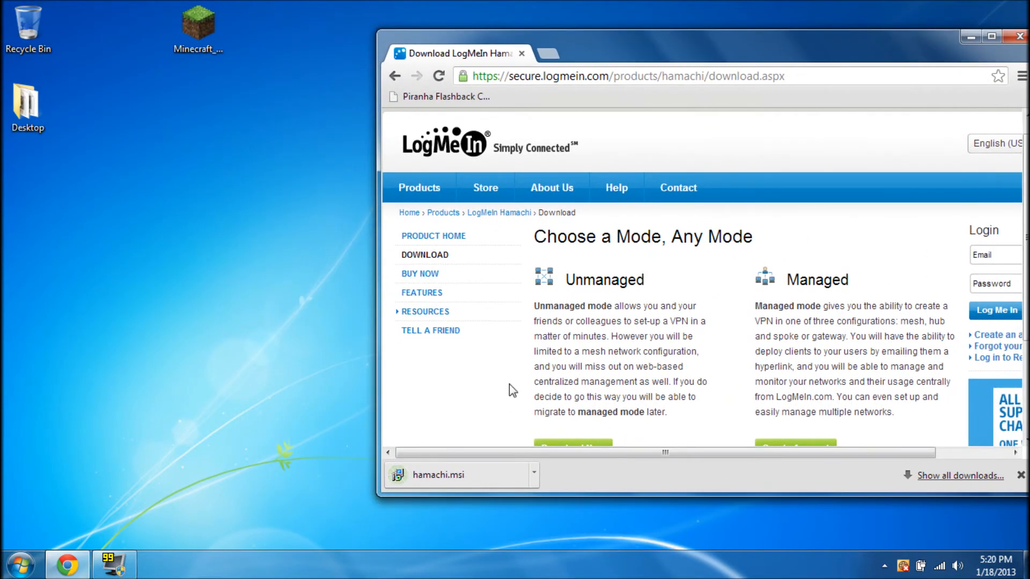
left_click(431, 477)
left_click_drag(426, 479, 225, 238)
left_click_drag(290, 315, 134, 411)
left_click_drag(683, 41, 599, 38)
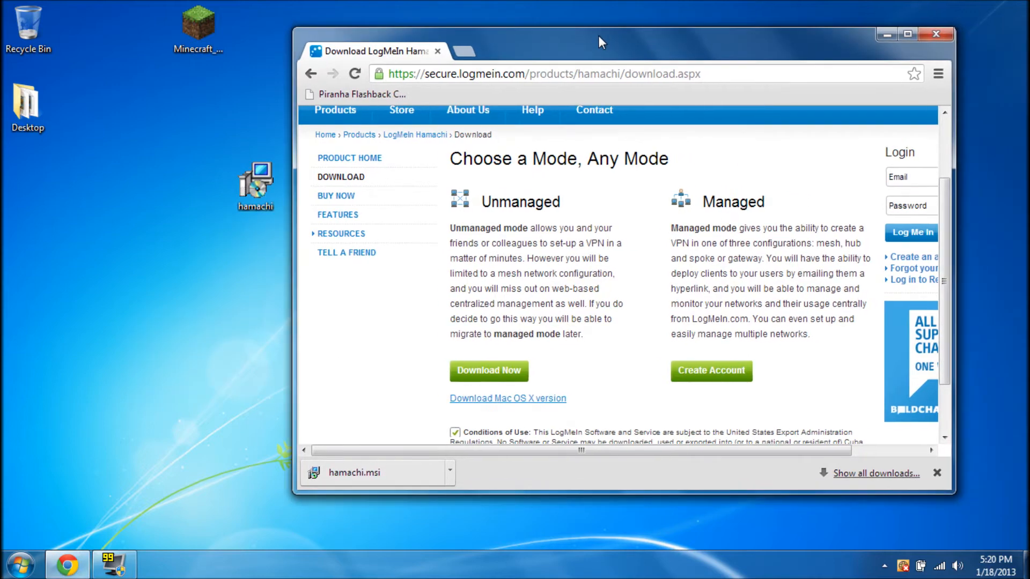
Clear the downloads list and delete the hamachi file from the Downloads folder
left_click(872, 475)
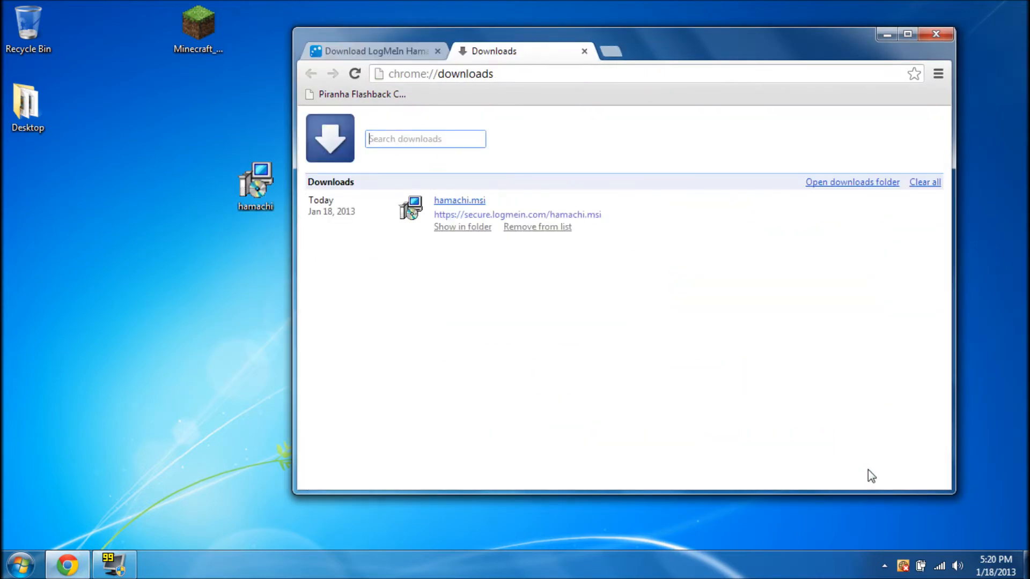
left_click(936, 182)
left_click(876, 187)
left_click_drag(641, 282, 510, 185)
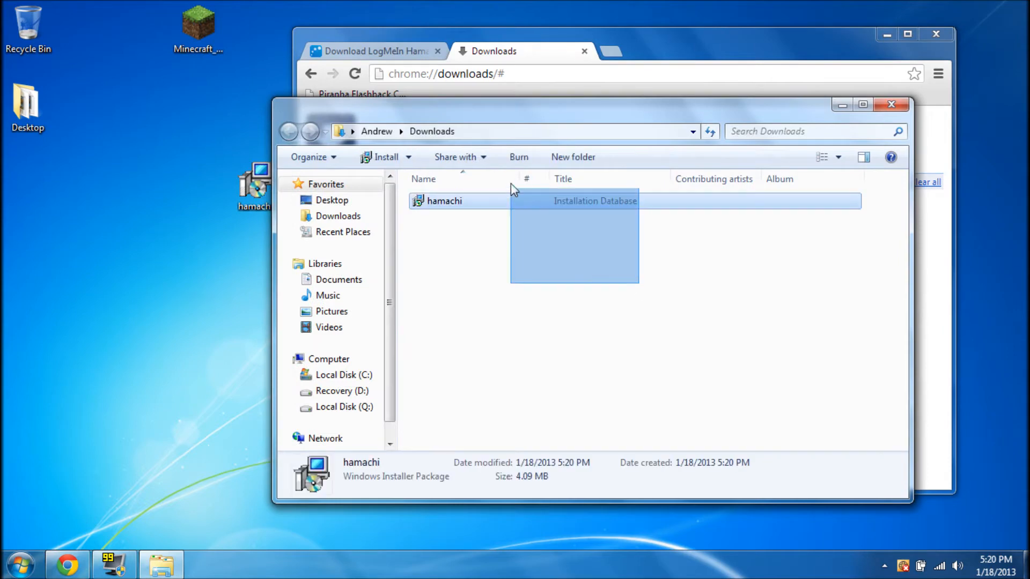
right_click(506, 201)
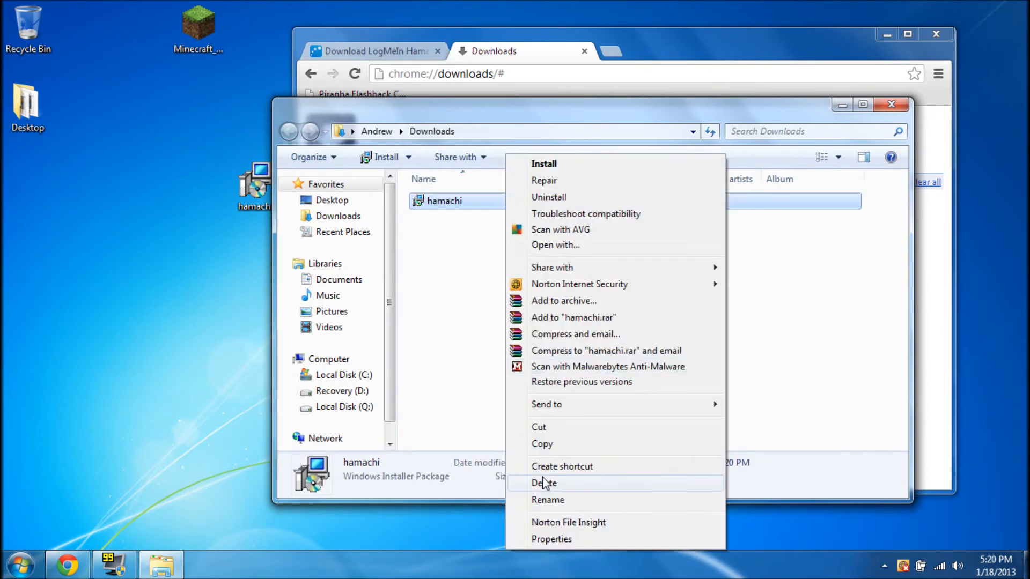
left_click(544, 483)
left_click(570, 346)
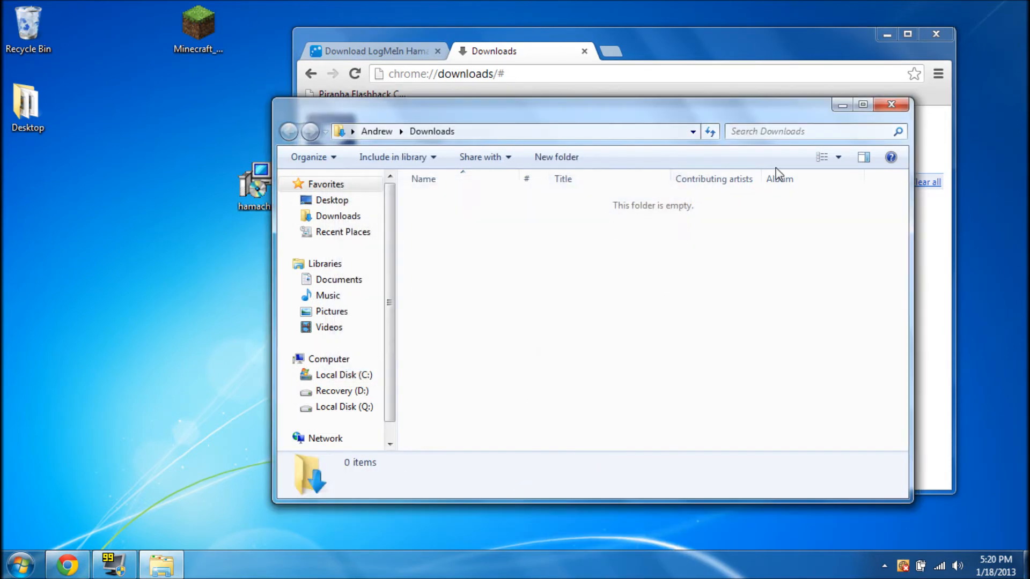
left_click(888, 106)
Empty the Recycle Bin to permanently remove the deleted installer
right_click(17, 39)
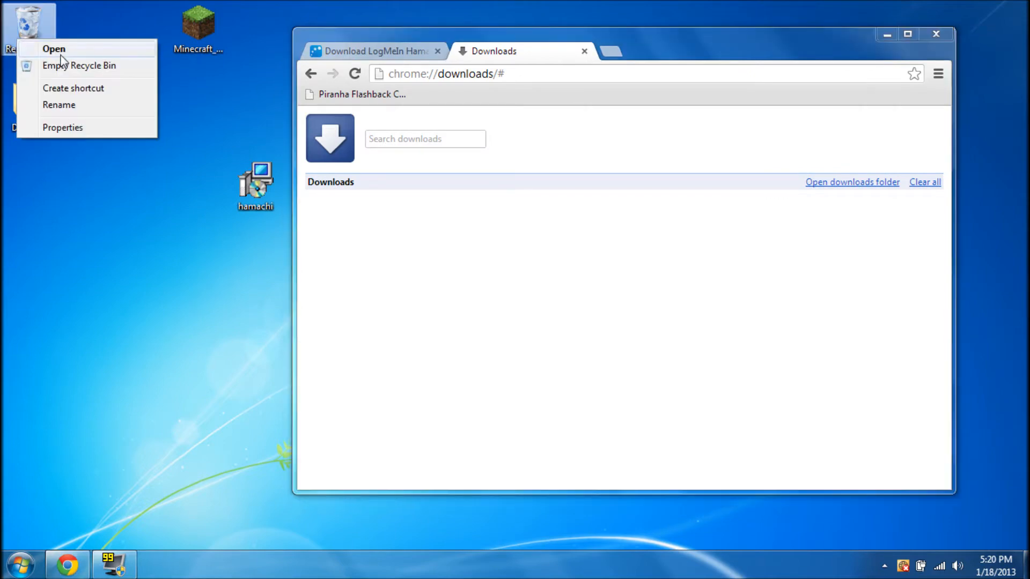
left_click(62, 65)
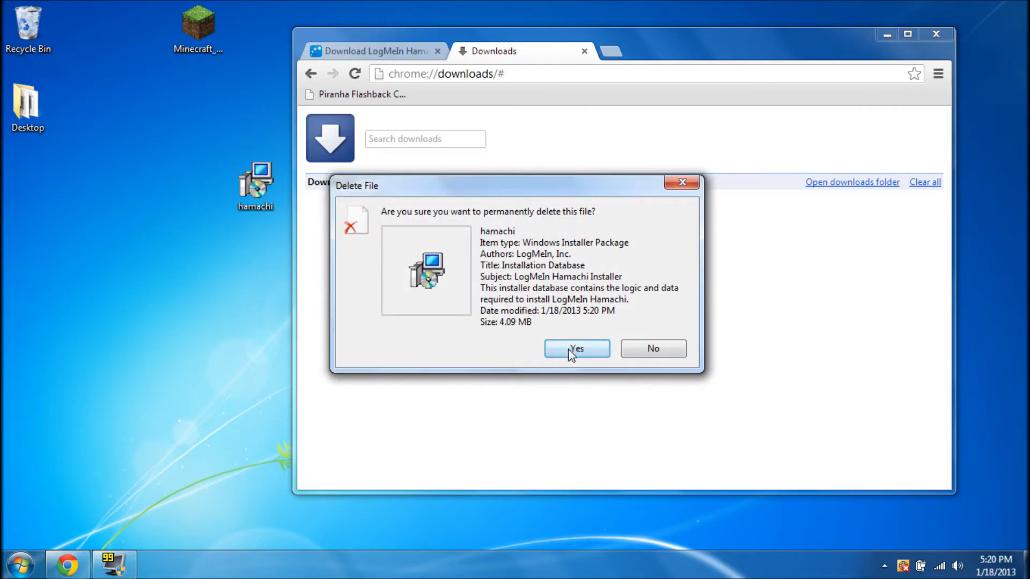
left_click(569, 347)
left_click_drag(196, 350, 103, 432)
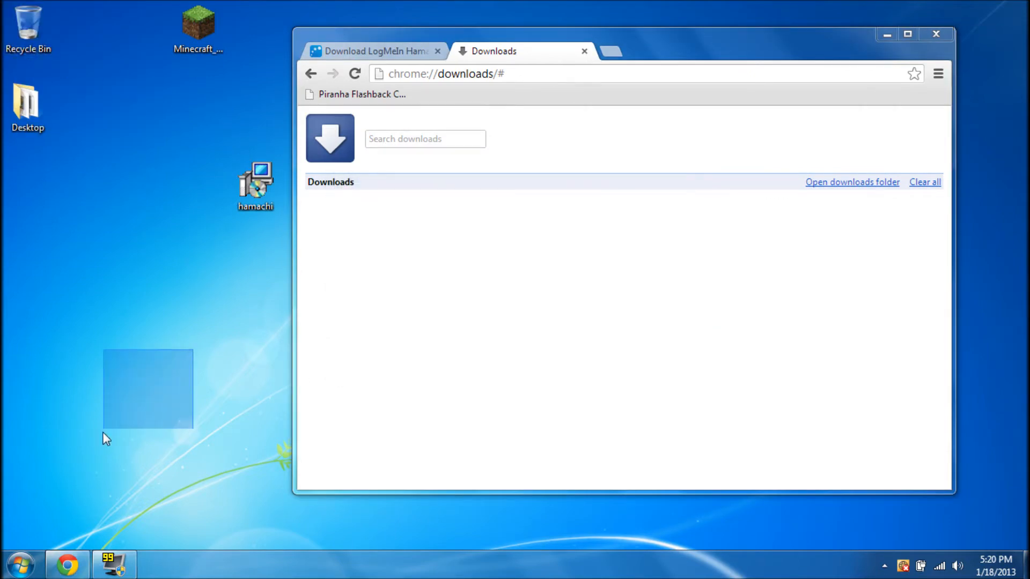
Close the downloads page and quit Chrome
left_click(585, 51)
left_click(906, 35)
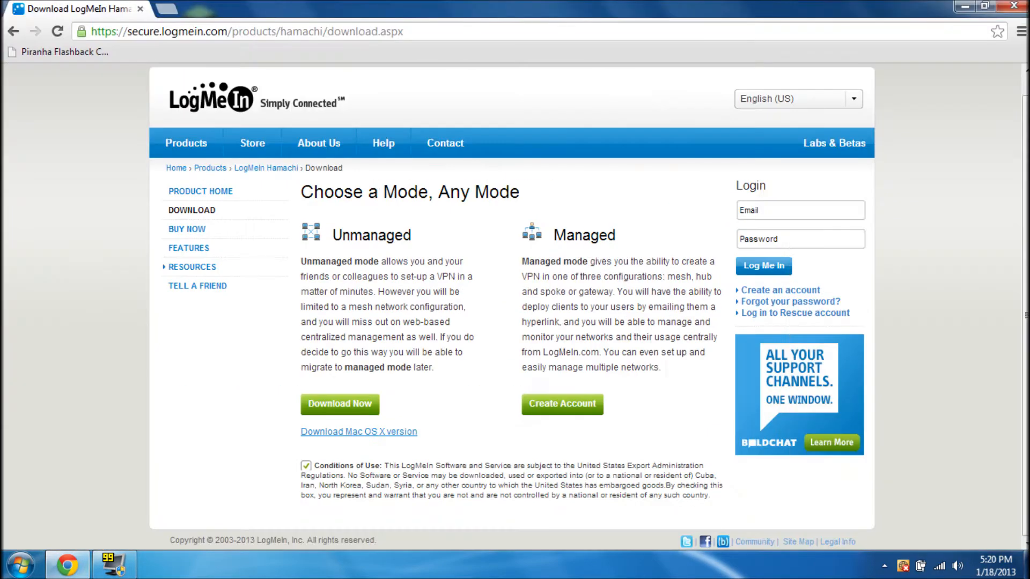
left_click(1014, 6)
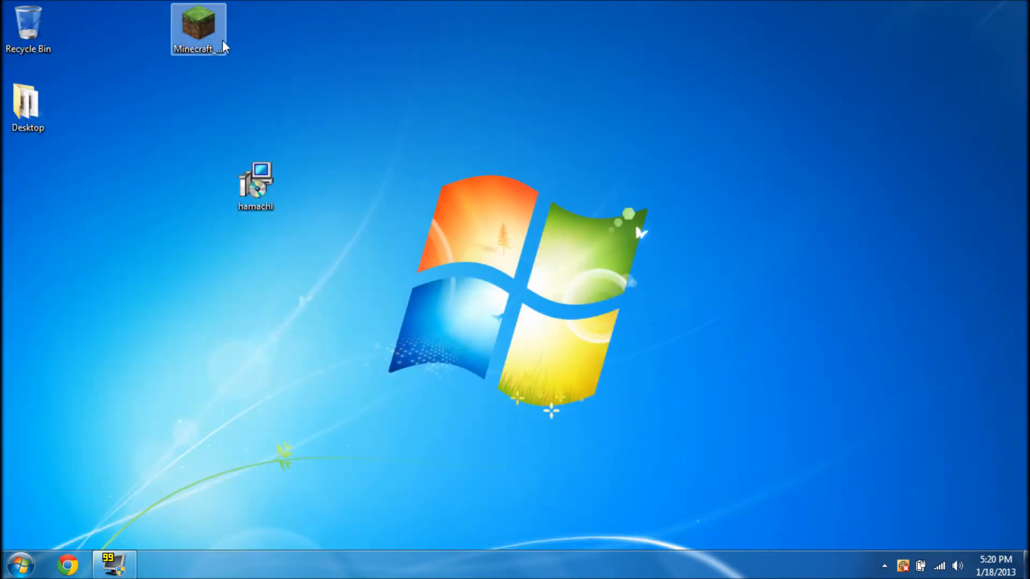
Place the Minecraft server icon beside the hamachi installer on the desktop
left_click_drag(201, 205, 202, 205)
left_click(207, 273)
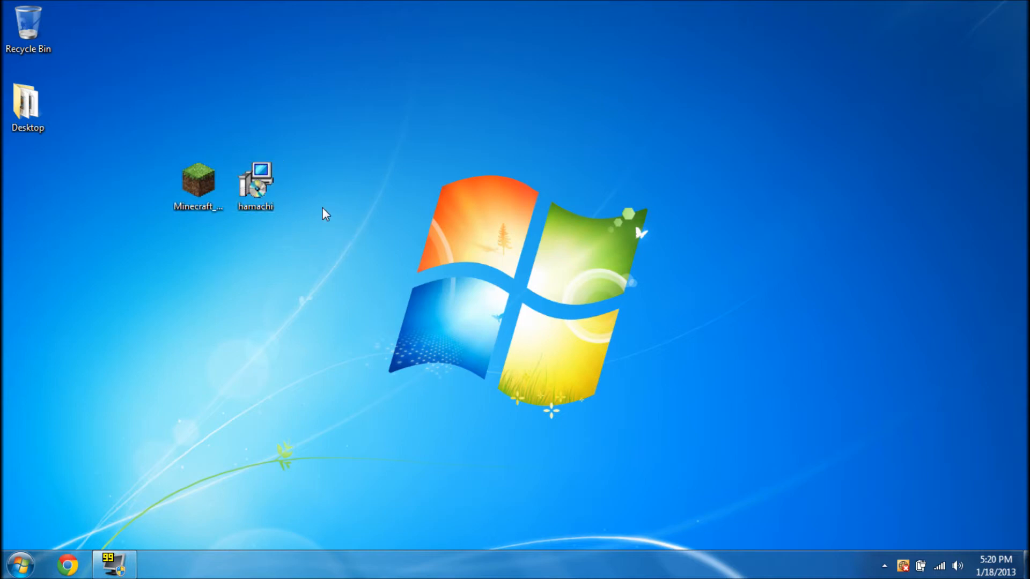
left_click(263, 196)
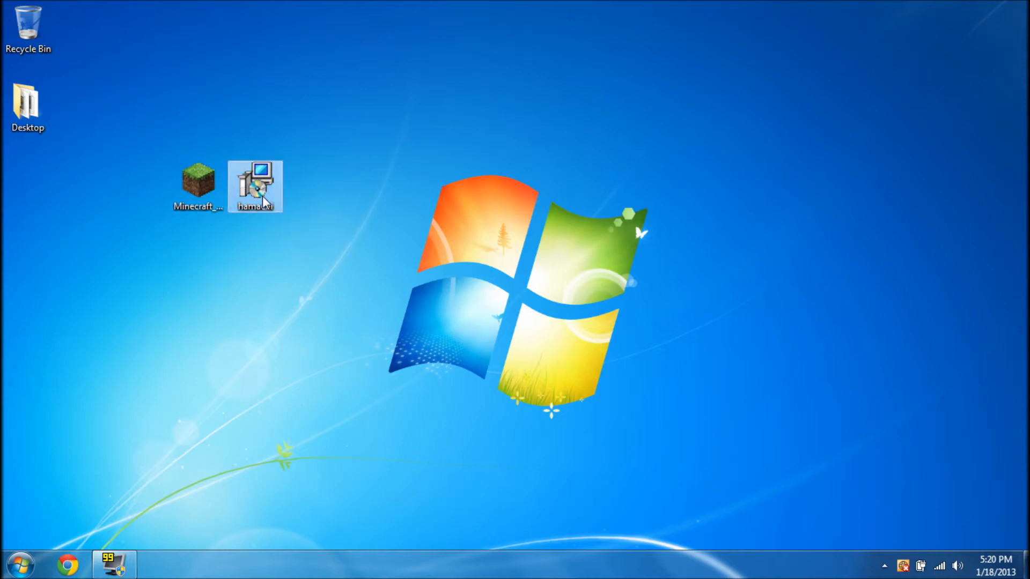
Run the hamachi installer in English until it offers to update version 2.1.0.294
double_click(253, 184)
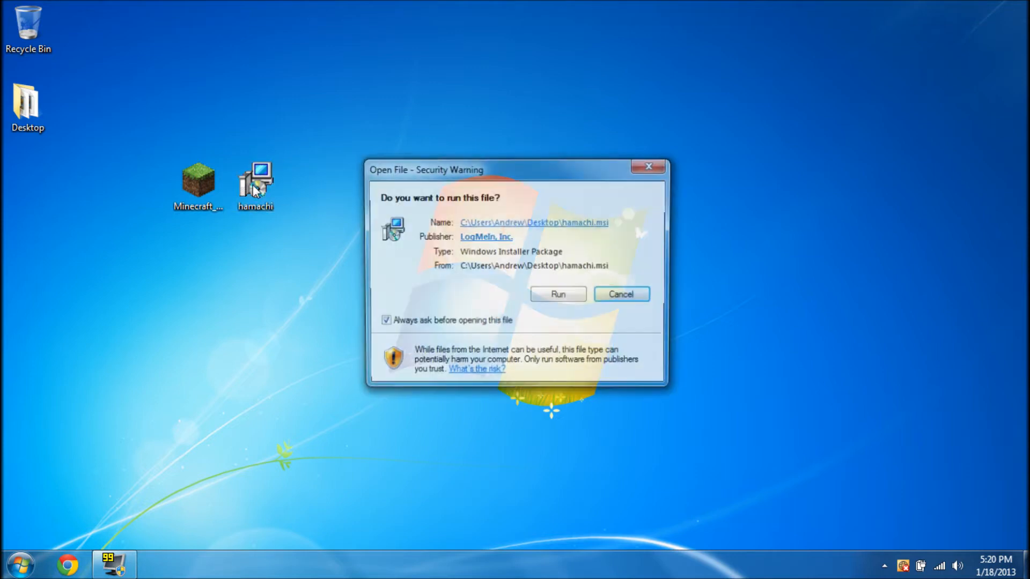
left_click(545, 299)
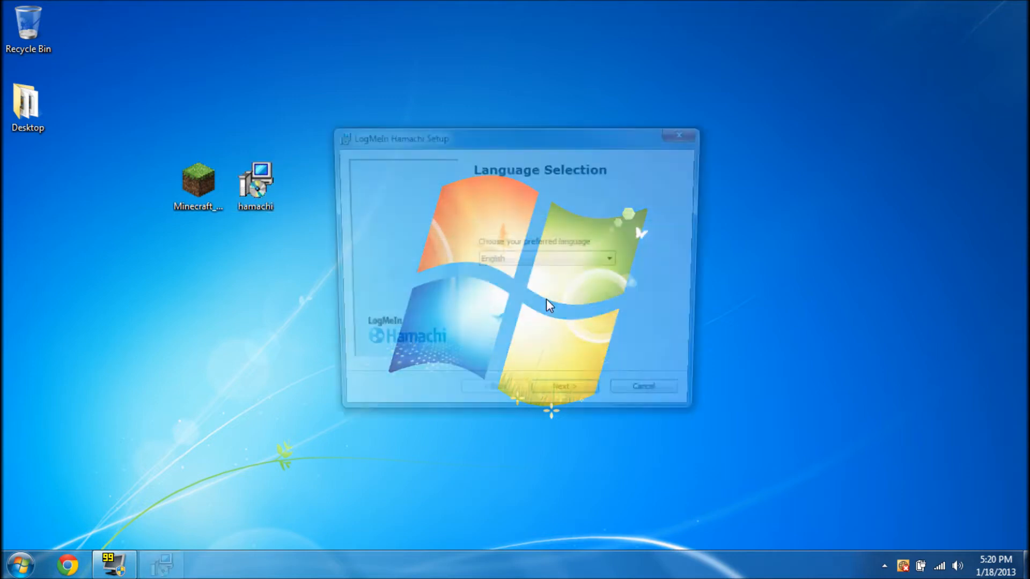
left_click(575, 399)
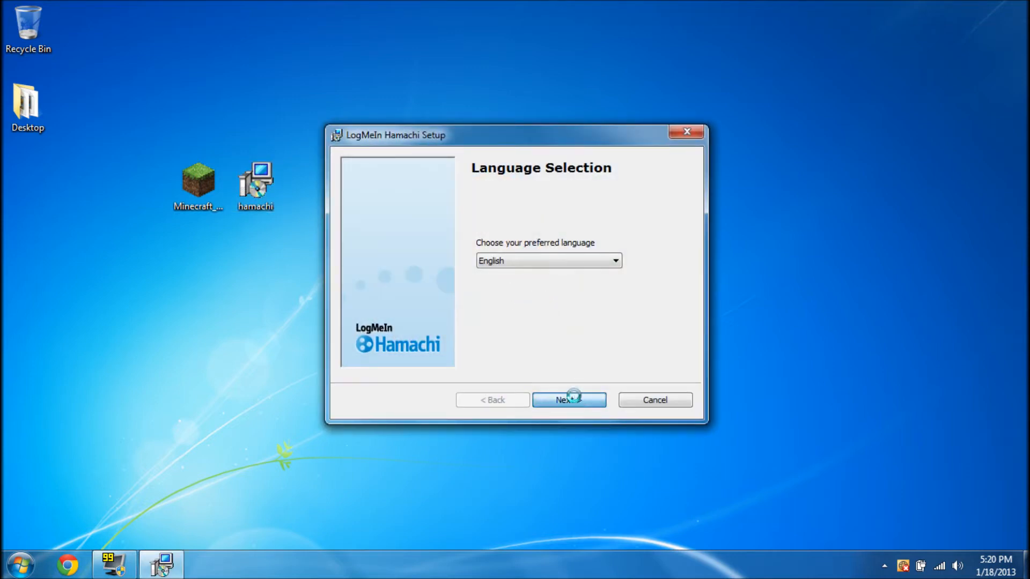
left_click(574, 399)
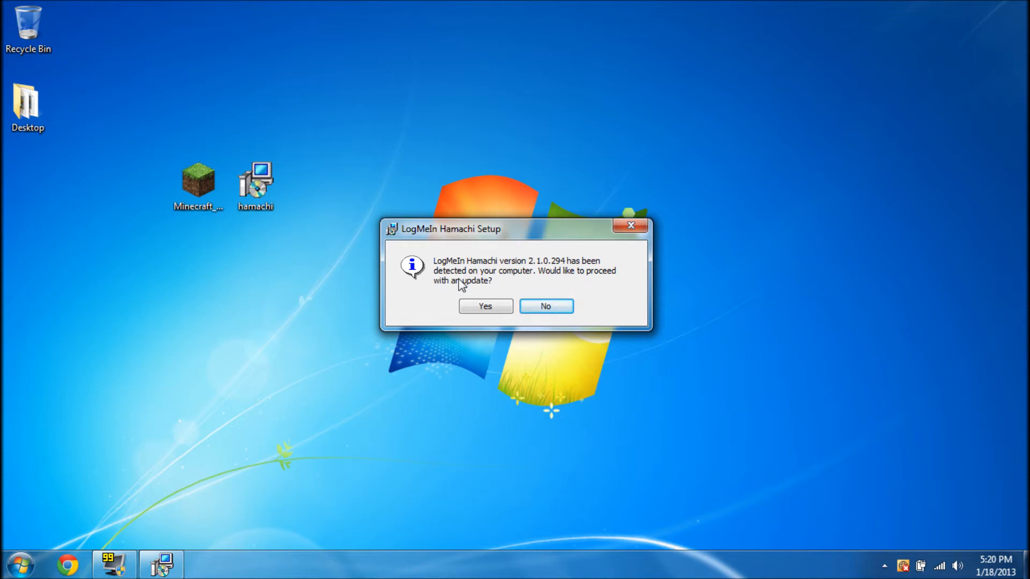
Decline the update and permanently delete the hamachi installer through the Recycle Bin
left_click(545, 306)
left_click_drag(268, 187, 41, 16)
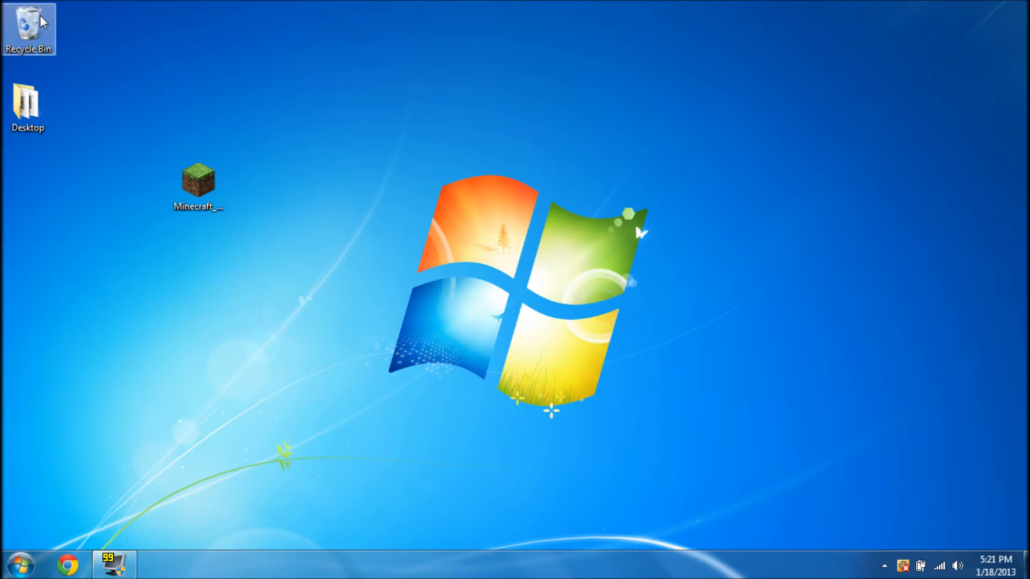
right_click(40, 15)
left_click(75, 42)
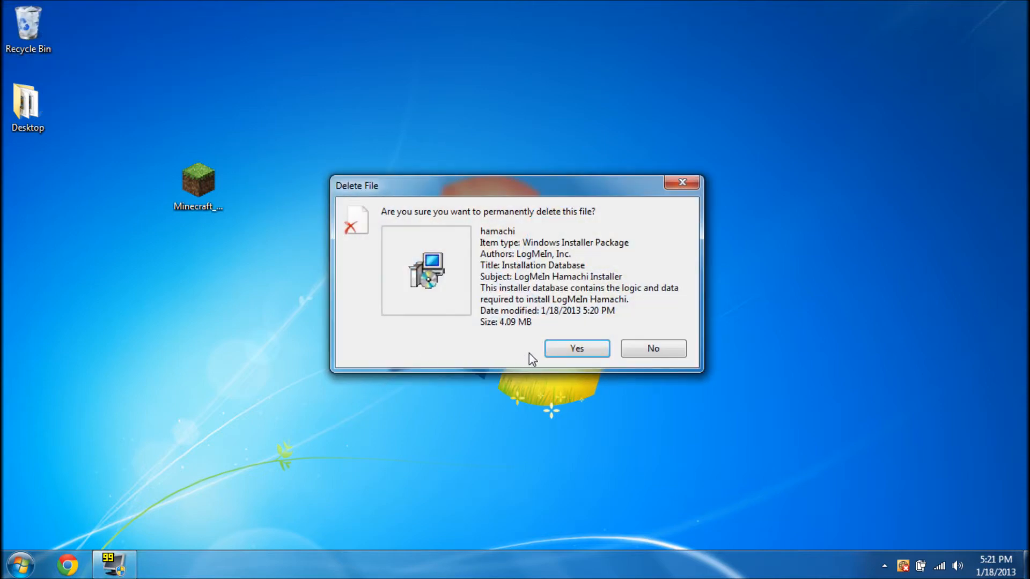
left_click(553, 348)
Browse to Desktop > Miscellaneous > Applications and launch the LogMeIn Hamachi shortcut
left_click_drag(732, 89, 705, 130)
double_click(17, 105)
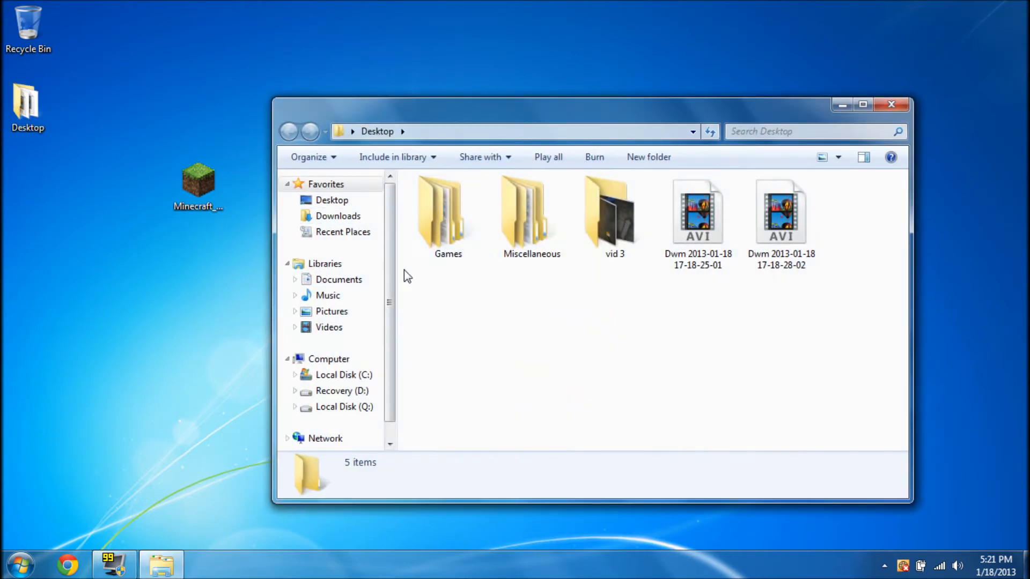
double_click(447, 233)
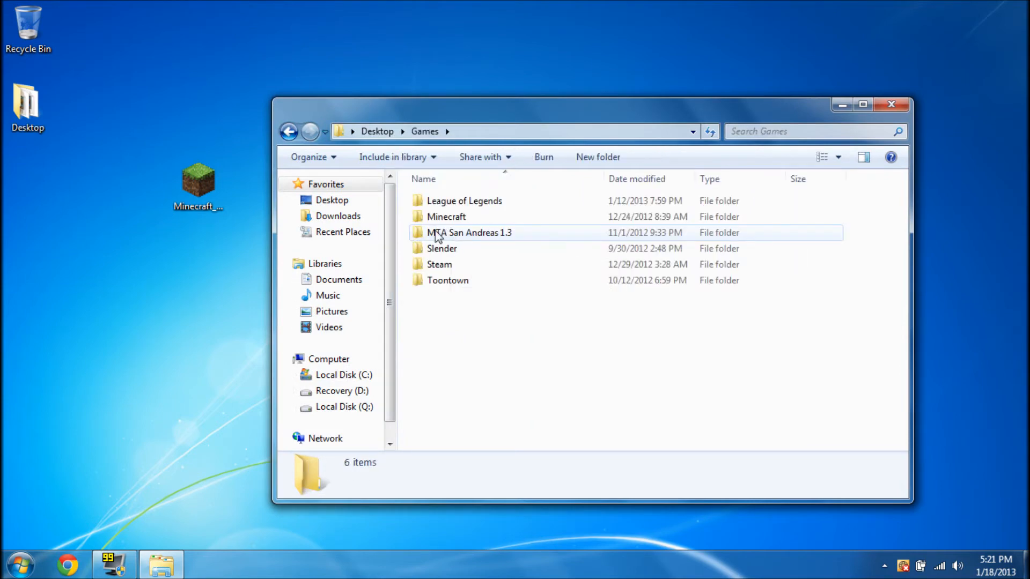
left_click(295, 134)
double_click(524, 248)
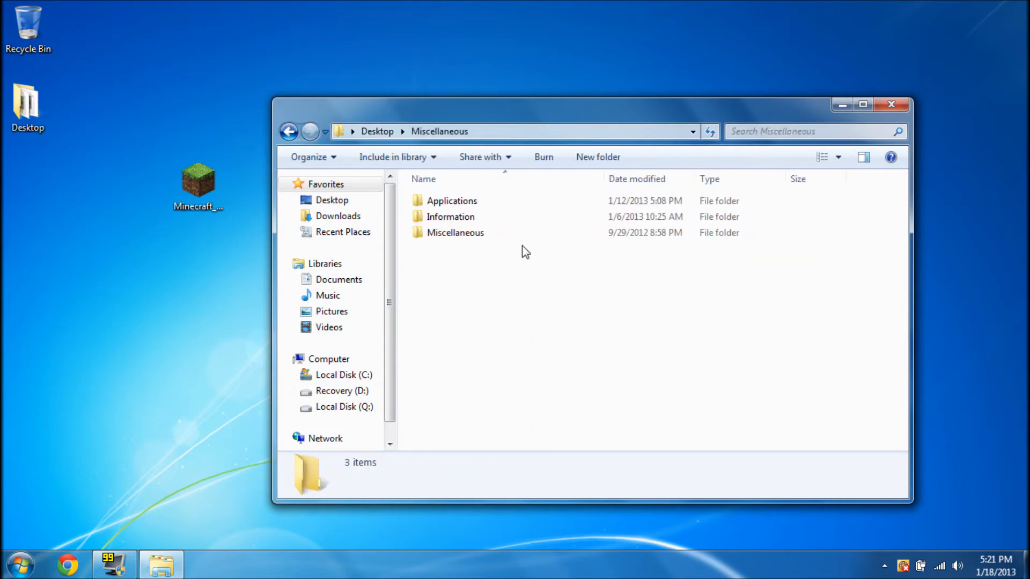
left_click(479, 236)
double_click(480, 236)
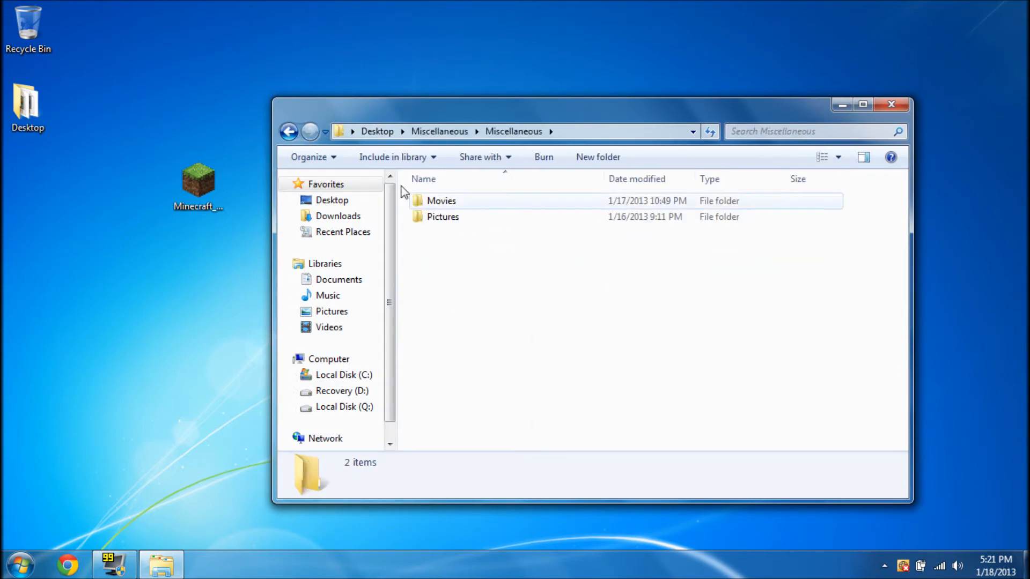
left_click(288, 131)
double_click(443, 202)
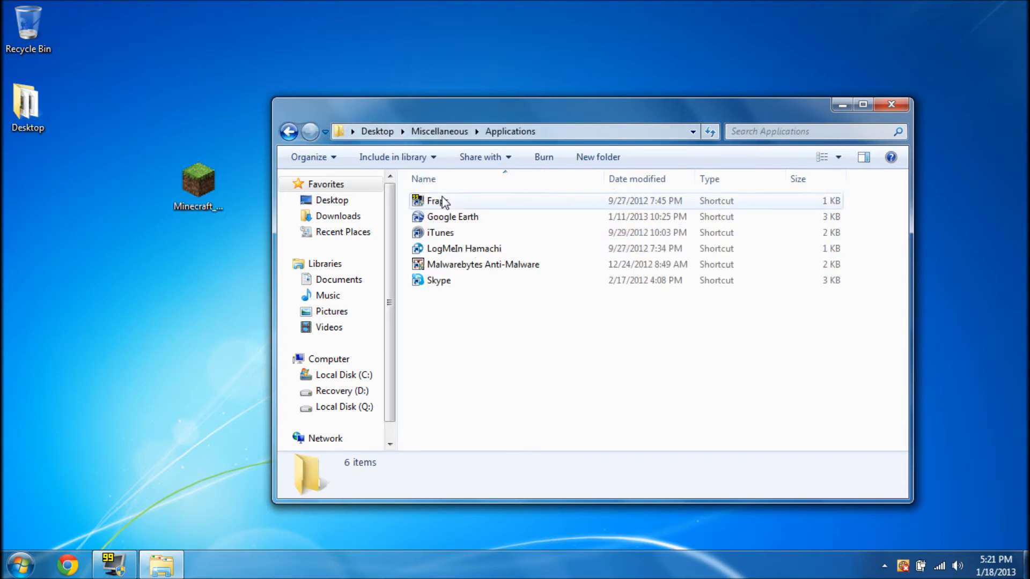
left_click(471, 249)
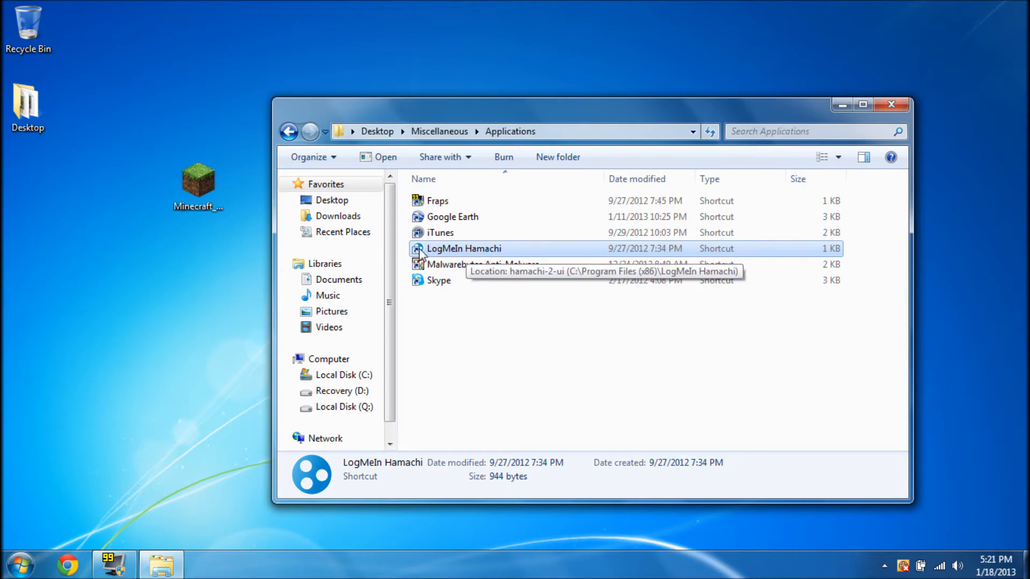
left_click(464, 332)
double_click(459, 250)
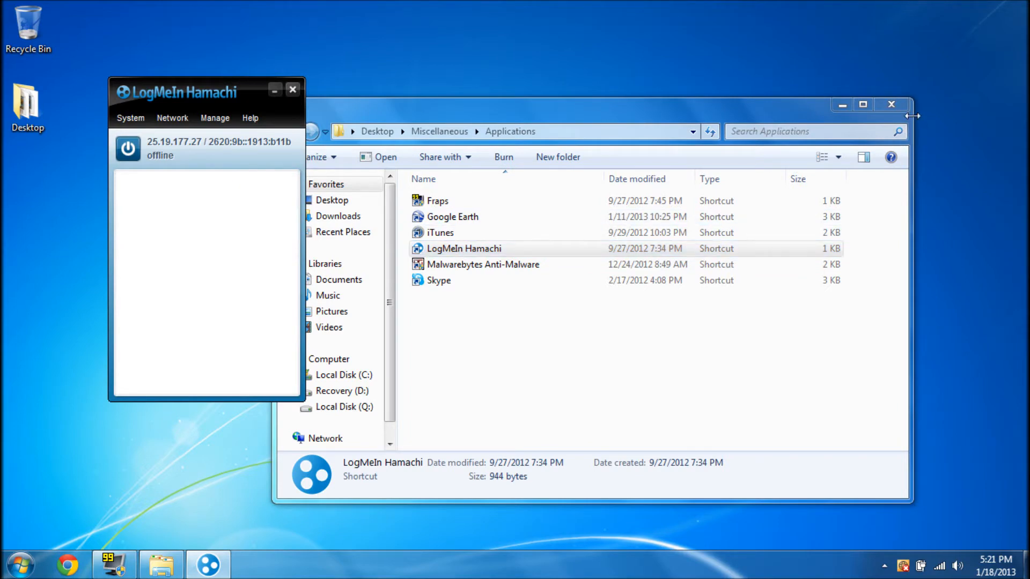
Close Explorer, center the Hamachi window, and power it online to list AnimalClan, STANKduke and others
left_click(898, 107)
left_click_drag(223, 89, 467, 102)
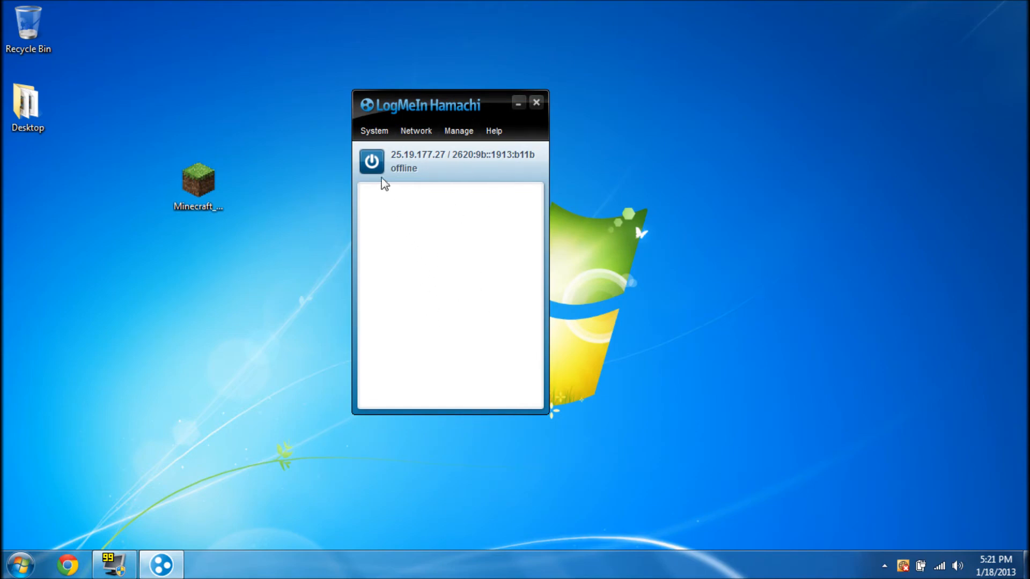
left_click(373, 162)
left_click_drag(295, 276, 161, 445)
left_click_drag(317, 263, 155, 401)
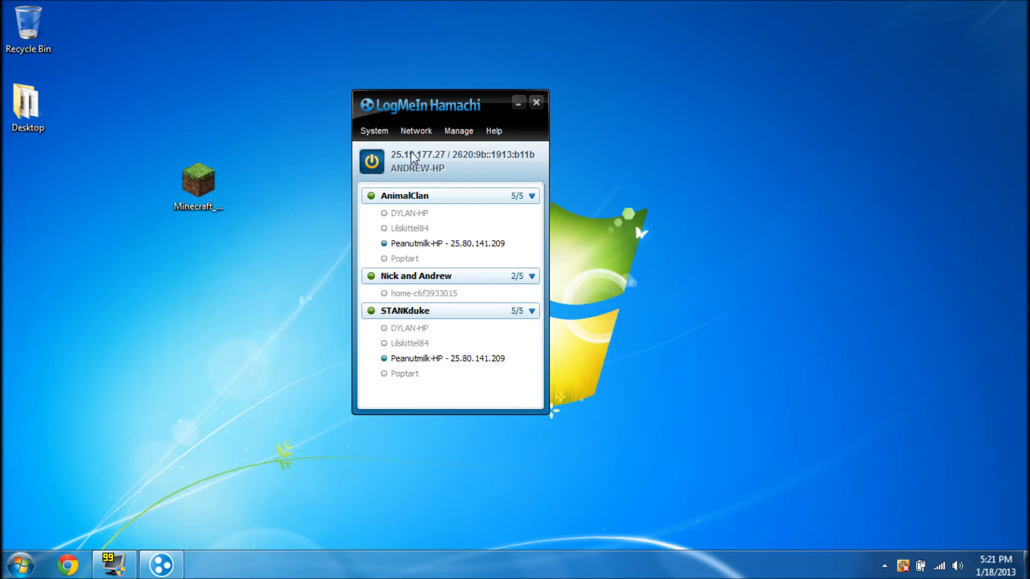
left_click(411, 137)
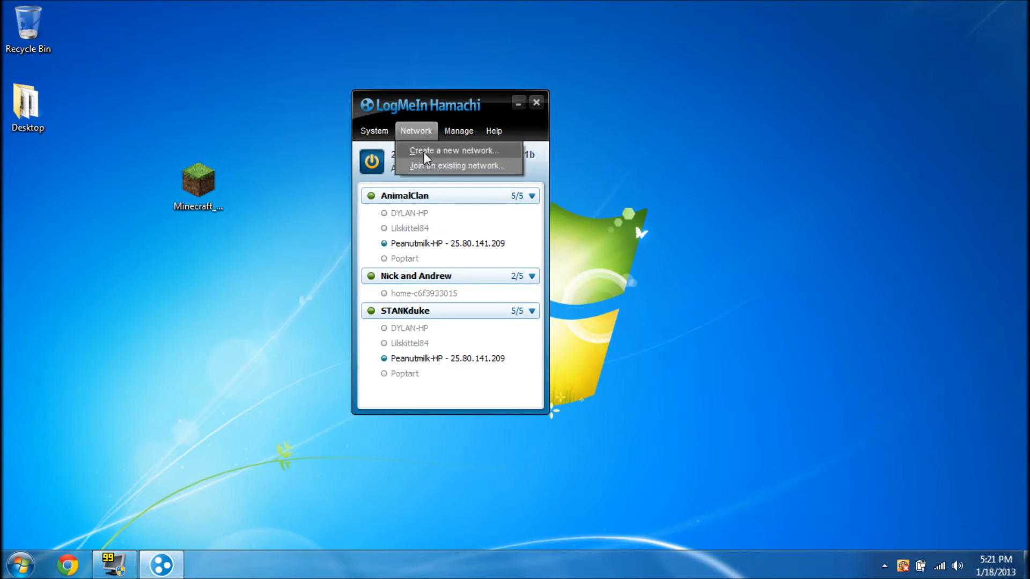
Create the network 'billy's network!' with a confirmed password, showing 1/5 members
left_click(423, 152)
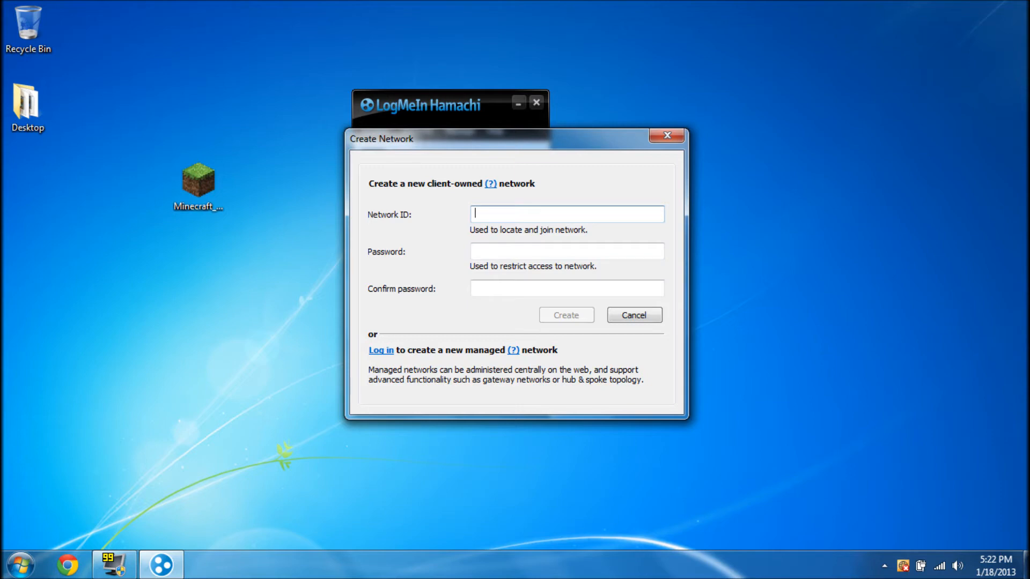
type("billy's network!")
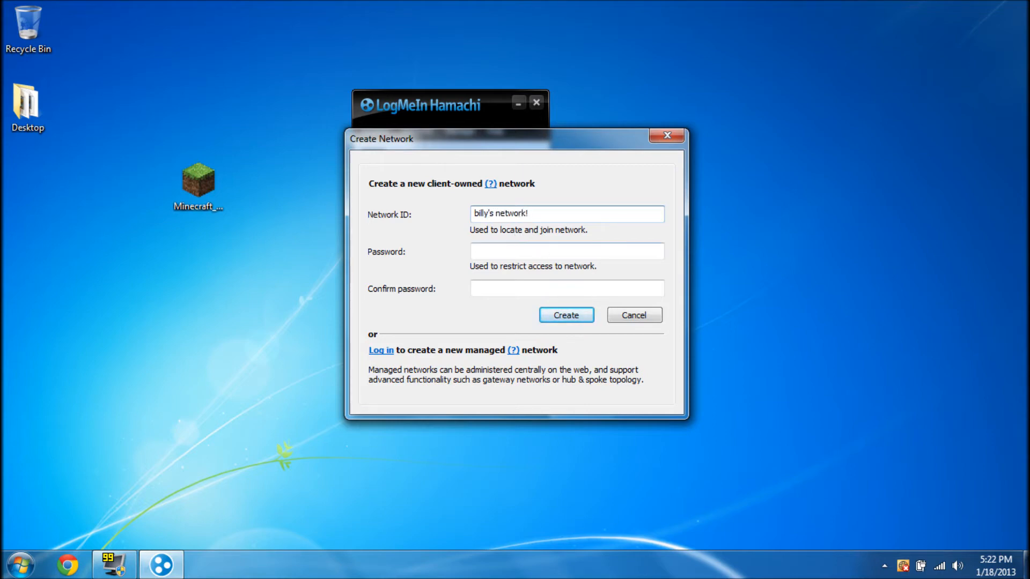
key("Tab")
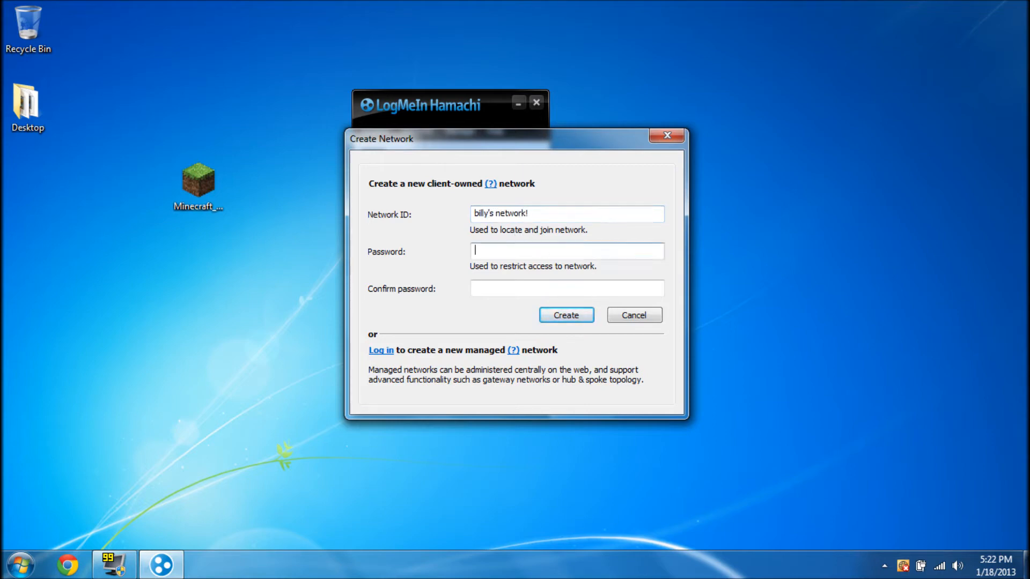
type("•••••")
key("Tab")
type("•••••")
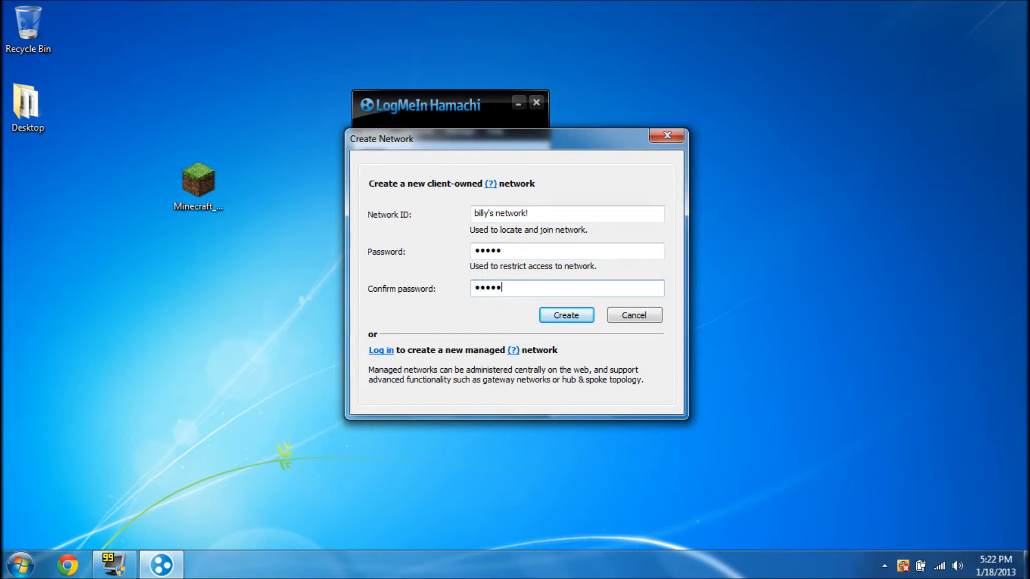
left_click(563, 318)
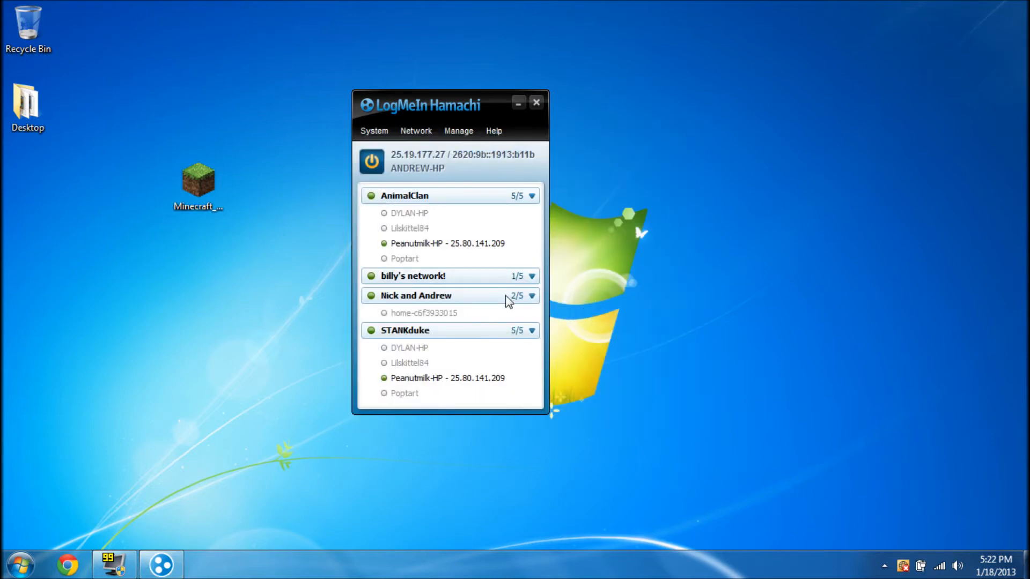
mouse_move(465, 279)
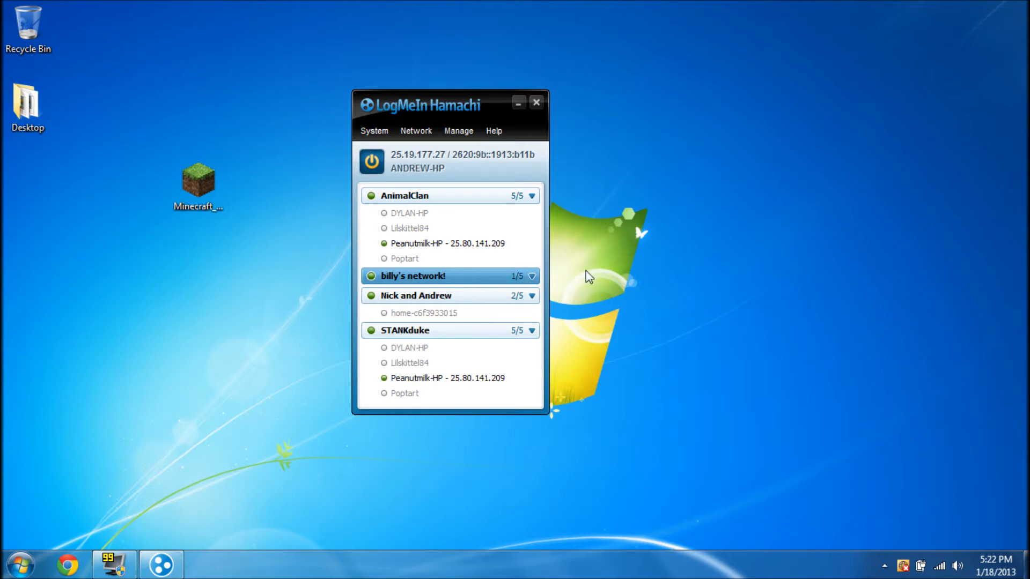
Minimize Hamachi and create a new folder on the desktop
left_click(517, 104)
left_click_drag(514, 112, 387, 244)
left_click(200, 194)
left_click(375, 153)
mouse_move(207, 177)
left_mouse_down()
mouse_move(256, 153)
mouse_move(226, 185)
left_mouse_up()
left_click(354, 162)
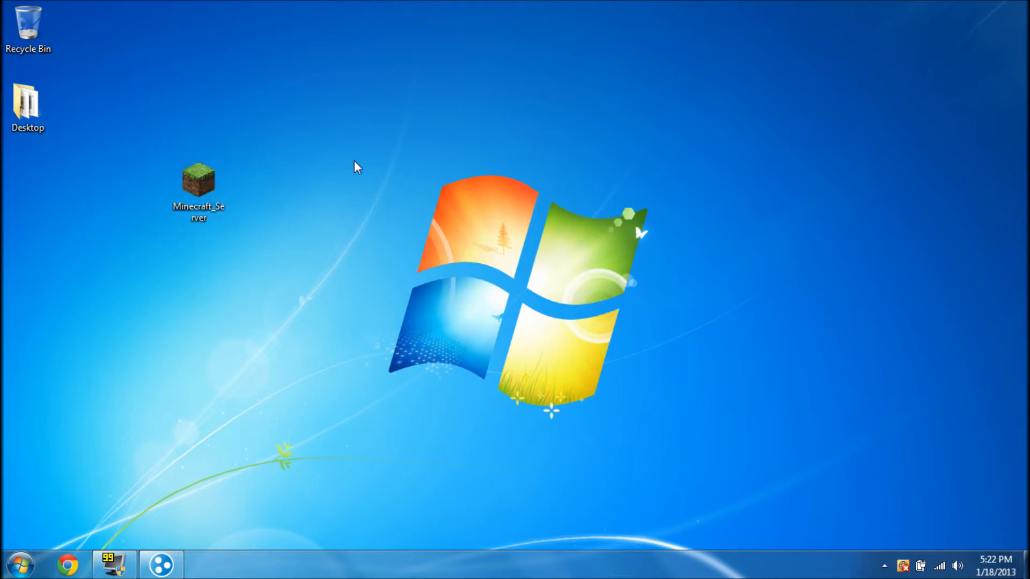
right_click(321, 168)
mouse_move(363, 345)
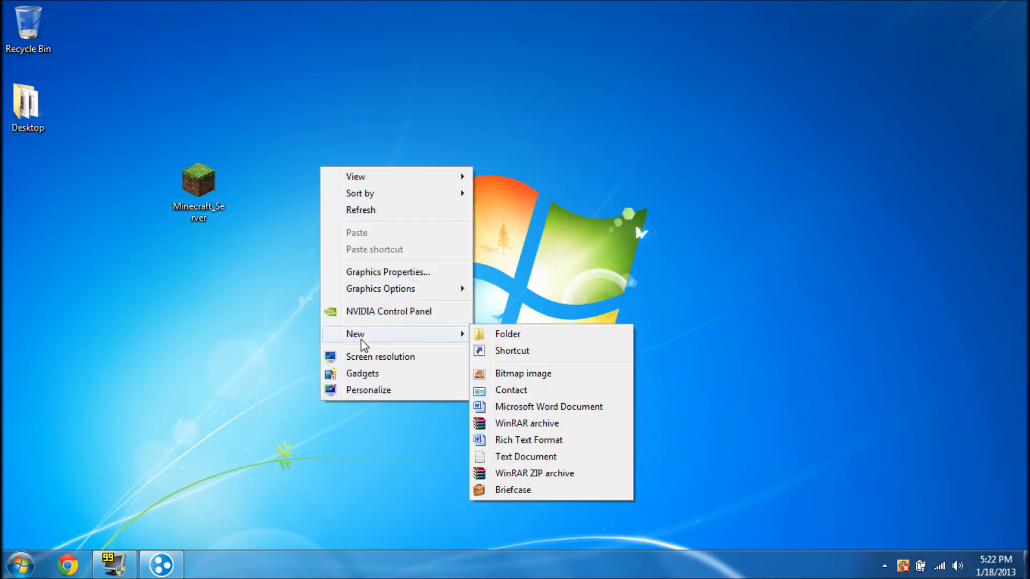
left_click(478, 334)
left_click_drag(492, 249, 368, 340)
Rename the new folder to 'Server Test!' and move Minecraft_Server into it
right_click(313, 181)
left_click(359, 477)
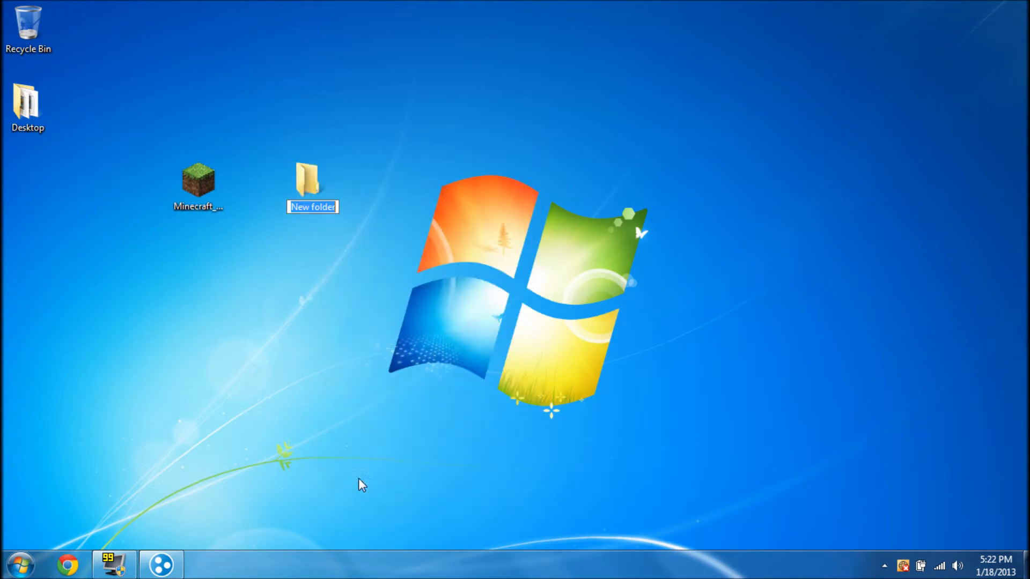
key("BackSpace")
type("Se")
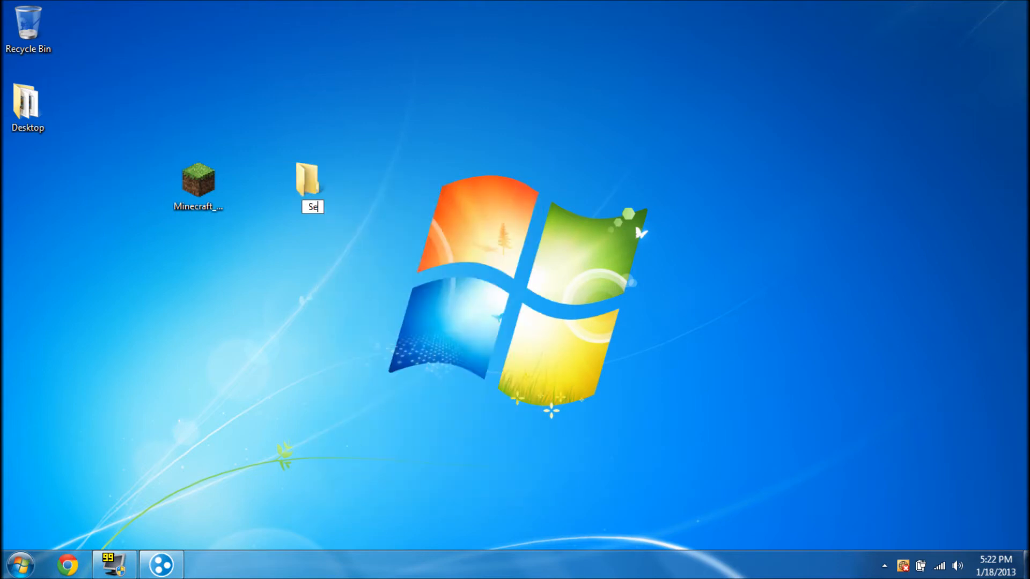
type("rver Test!")
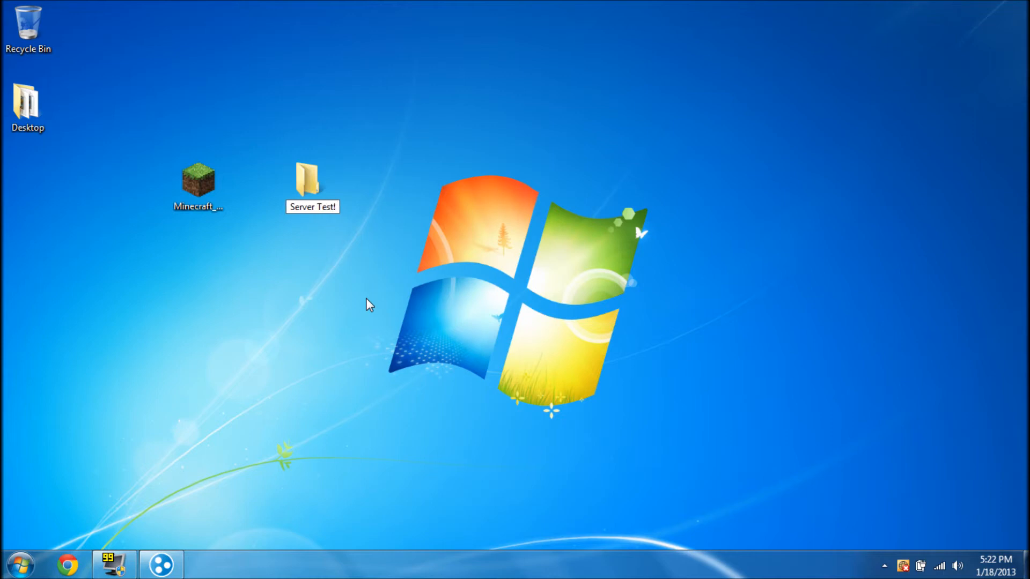
left_click(364, 299)
left_click_drag(206, 183, 206, 118)
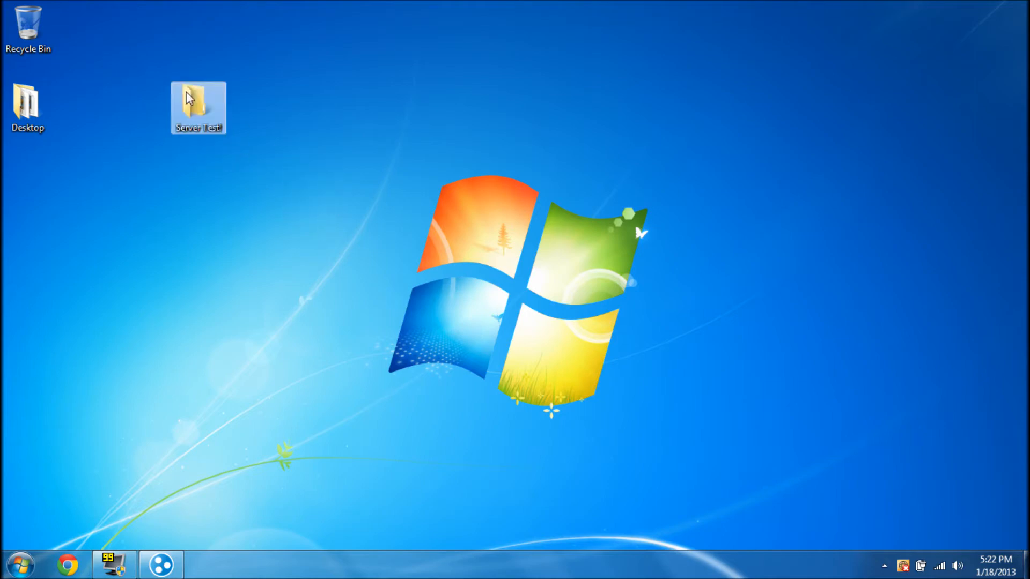
Open Server Test! and run Minecraft_Server from inside it, allowing the unverified program
double_click(208, 122)
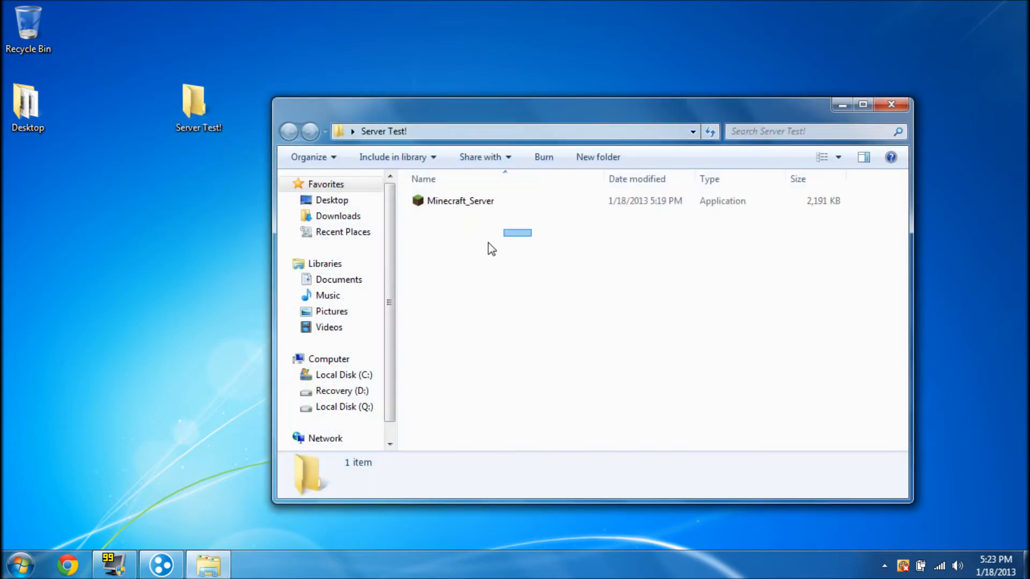
double_click(460, 202)
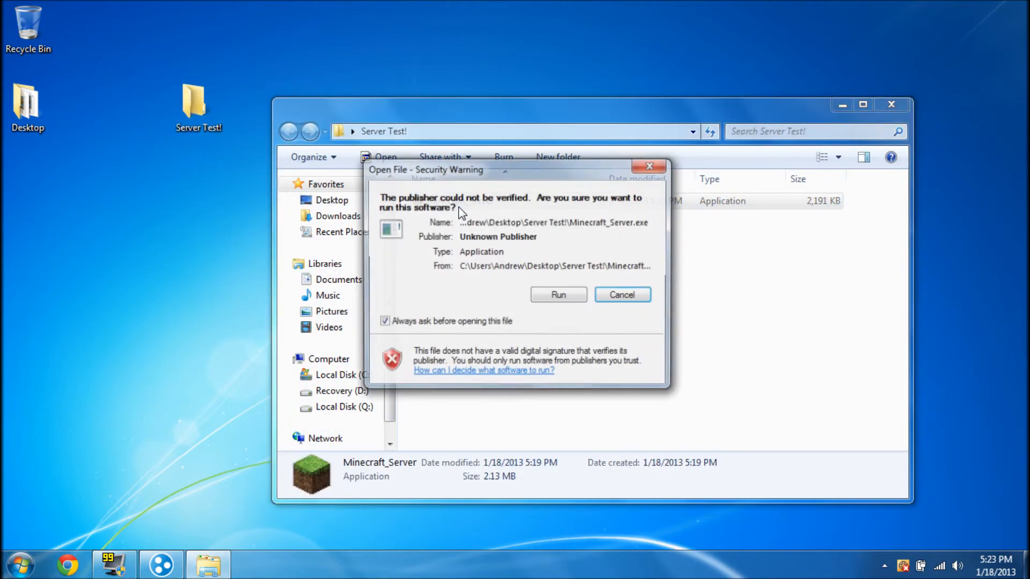
left_click(558, 298)
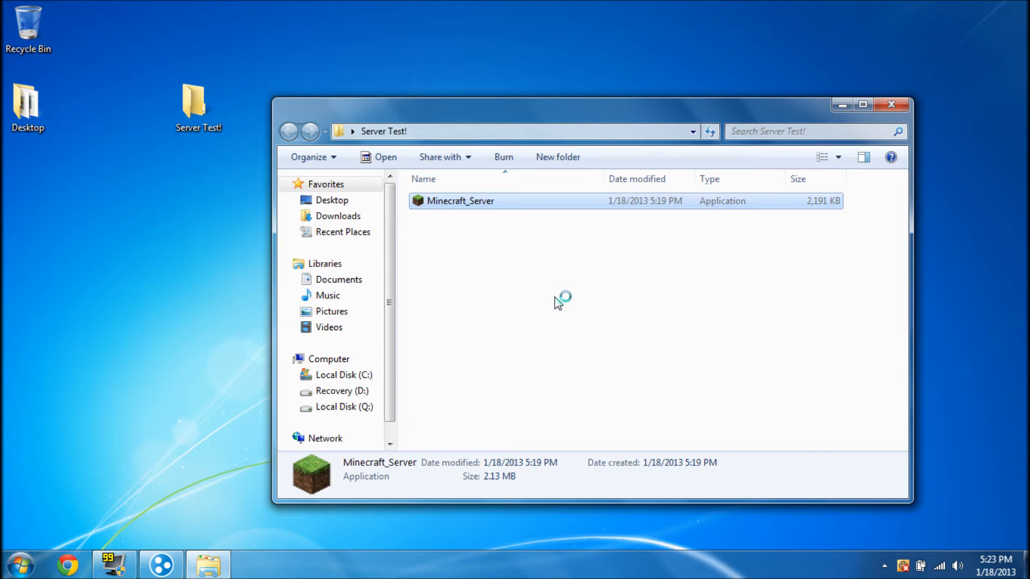
left_click(558, 301)
Move Minecraft_Server onto the desktop, close the empty folder, and launch it from there
left_click_drag(529, 109, 576, 89)
left_click_drag(613, 227, 560, 269)
left_click_drag(512, 185, 214, 289)
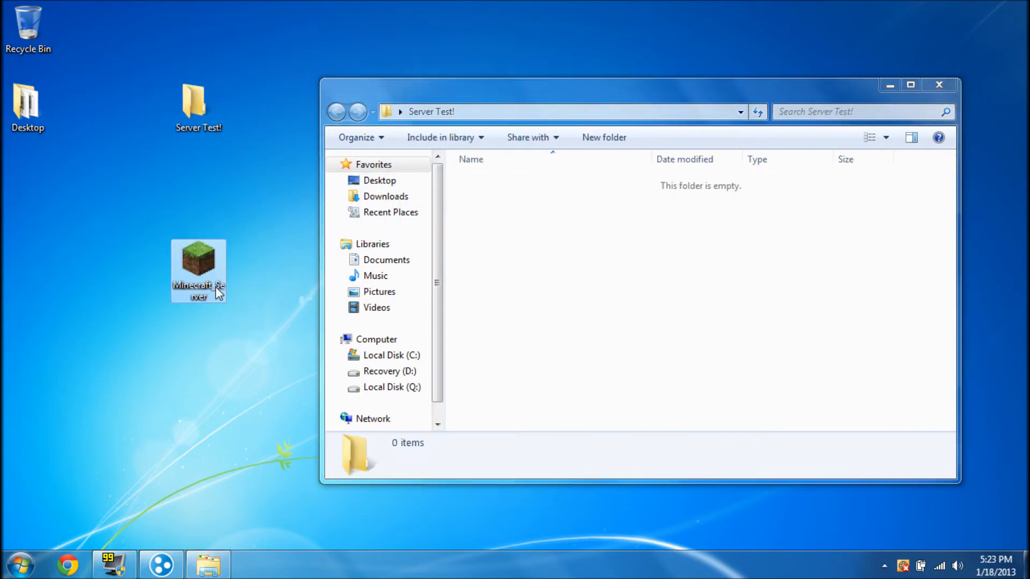
left_click(936, 87)
left_click_drag(531, 185, 357, 296)
double_click(179, 276)
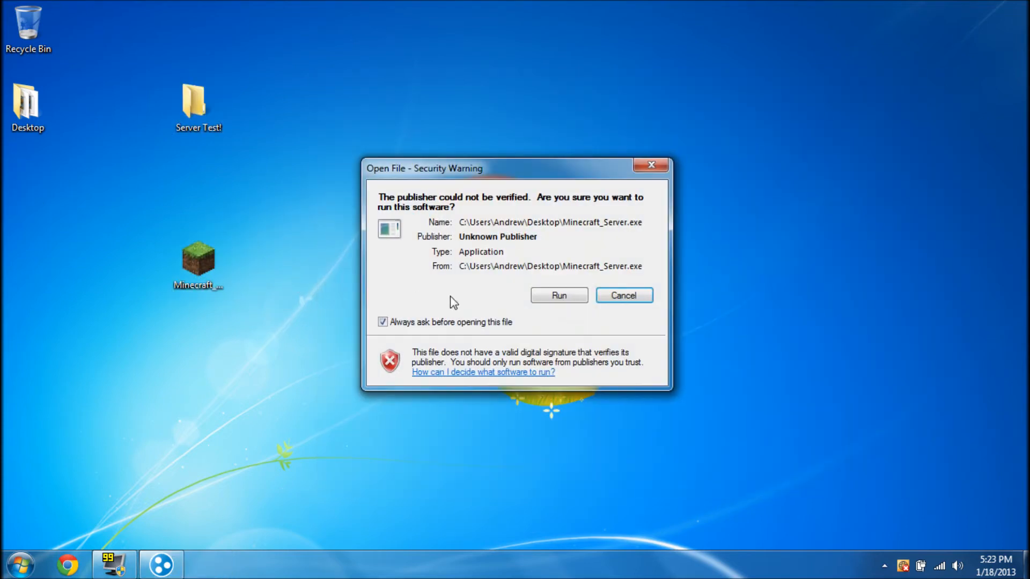
left_click(555, 293)
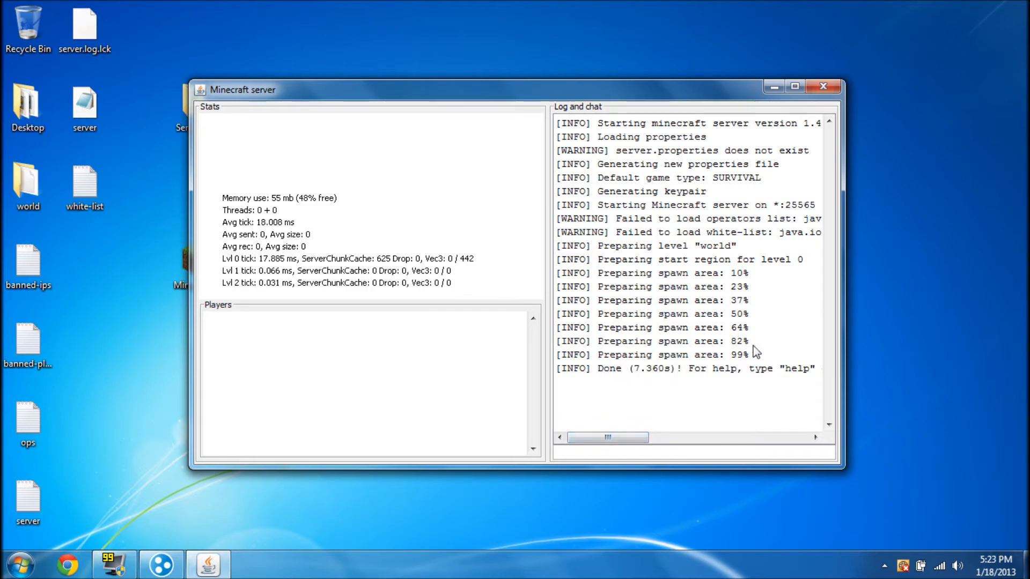
Once the world is prepared, shut the server down with the 'stop' command
type("stop")
key("Return")
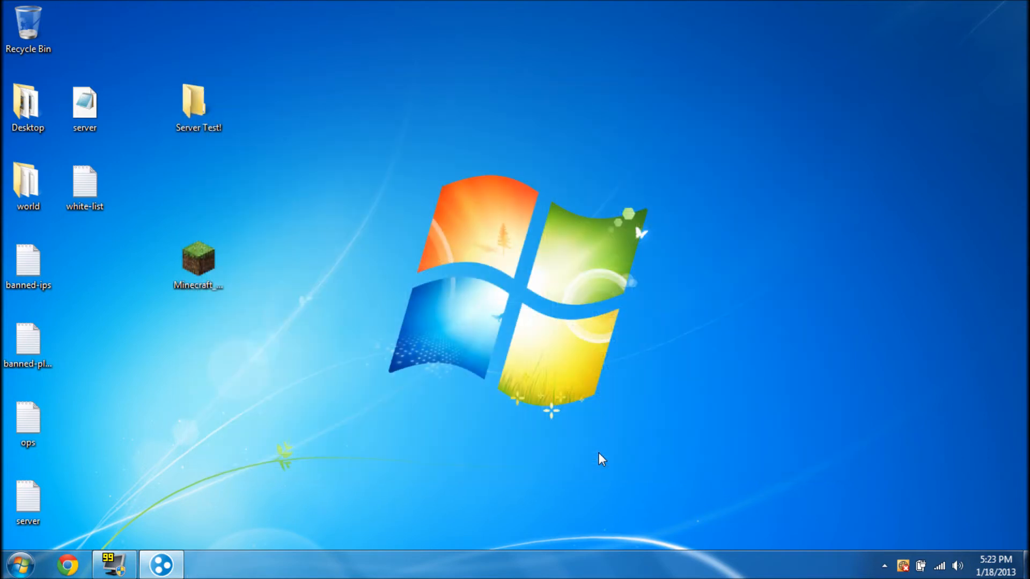
Move Minecraft_Server, server, white-list and the five other generated files into Server Test!, then open it
left_click_drag(667, 292, 360, 439)
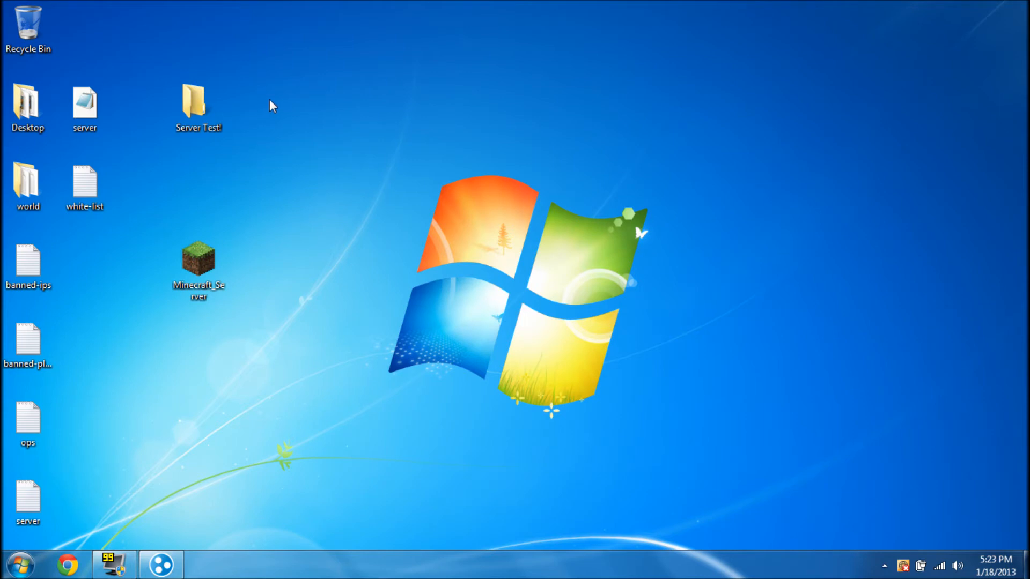
left_click_drag(207, 276, 205, 127)
left_click_drag(144, 77, 91, 236)
left_click_drag(84, 102, 194, 104)
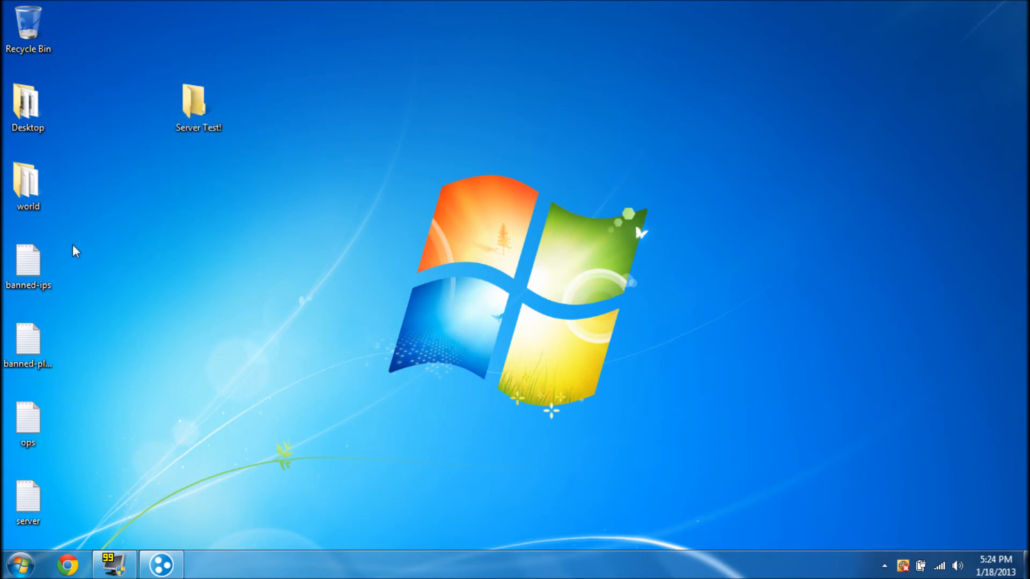
left_click_drag(67, 177, 30, 515)
left_click_drag(43, 287, 199, 110)
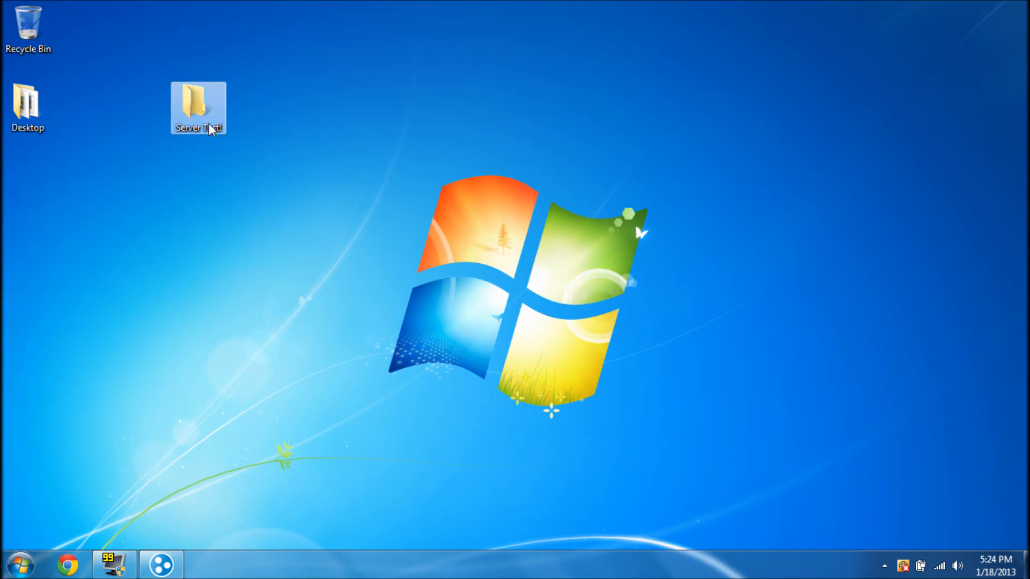
double_click(211, 129)
left_click_drag(592, 326, 521, 375)
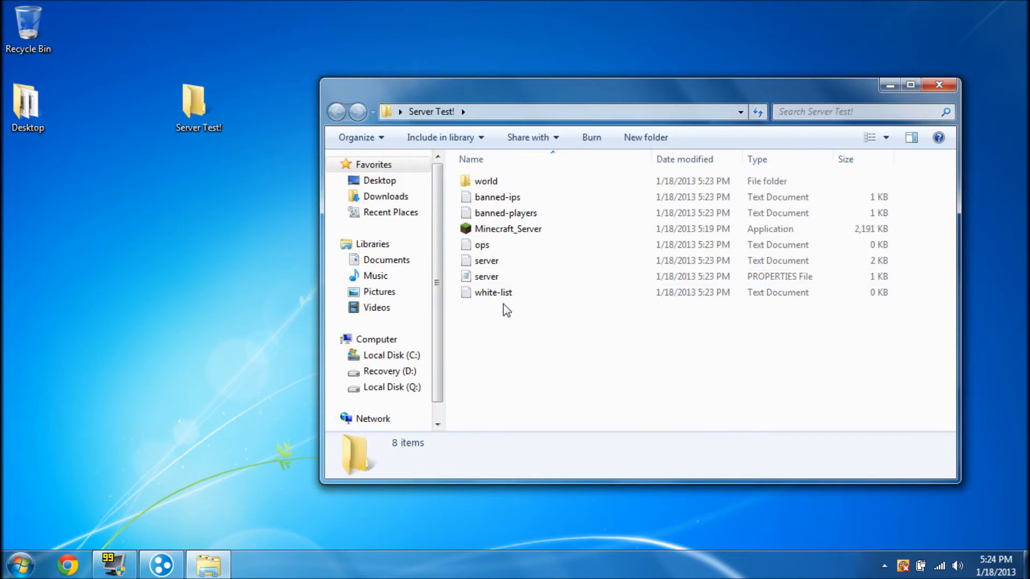
Type a player's username into the ops file in Notepad and save it
left_click(489, 229)
left_click(524, 372)
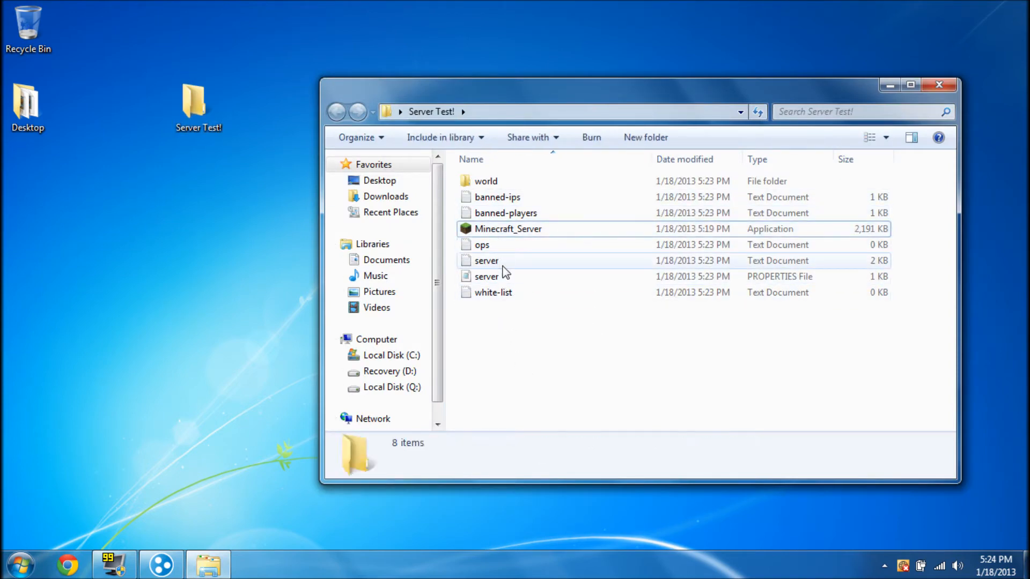
double_click(486, 245)
type("Peanutmilk")
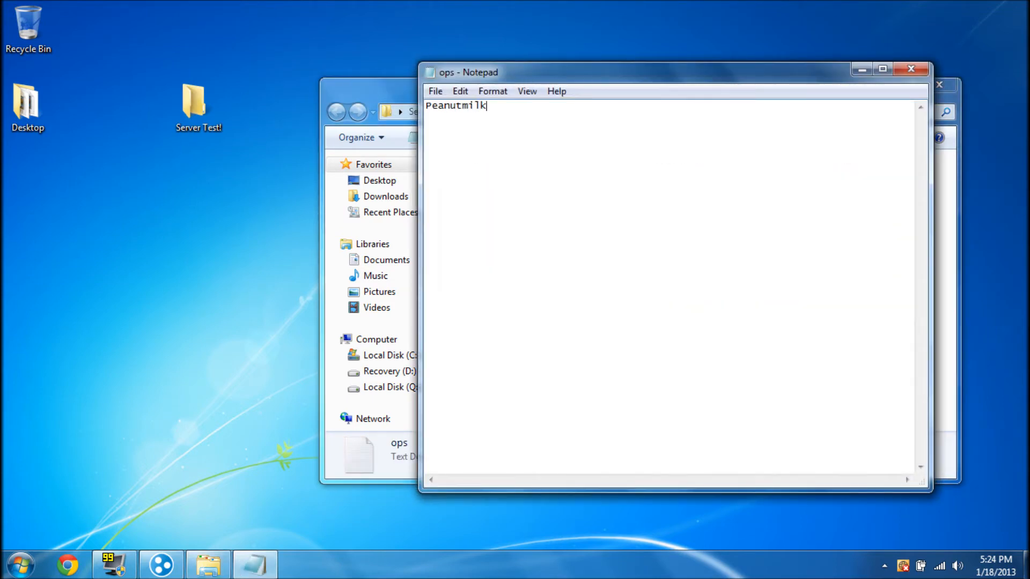
left_click(911, 70)
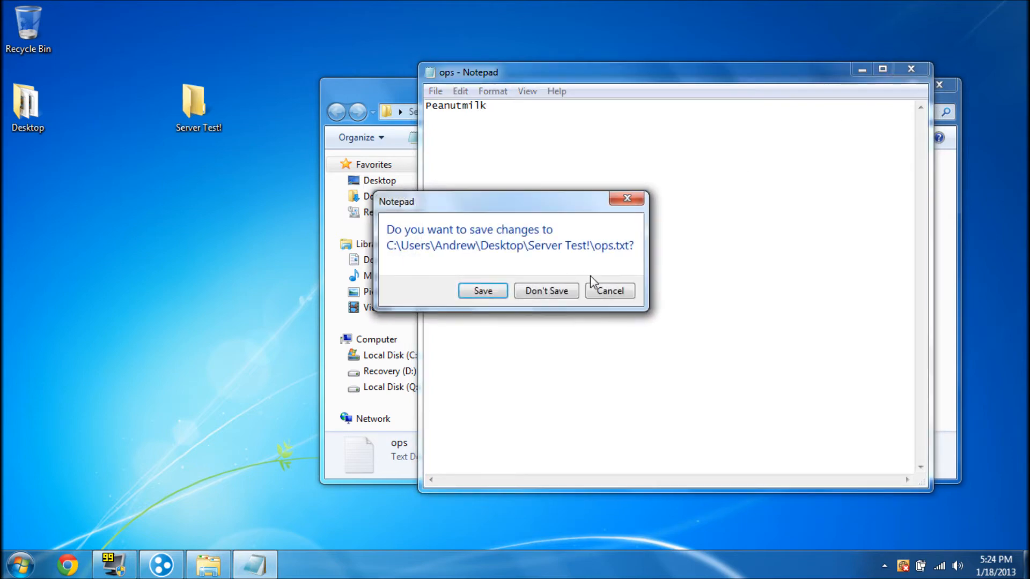
left_click(476, 292)
left_click_drag(610, 345, 592, 328)
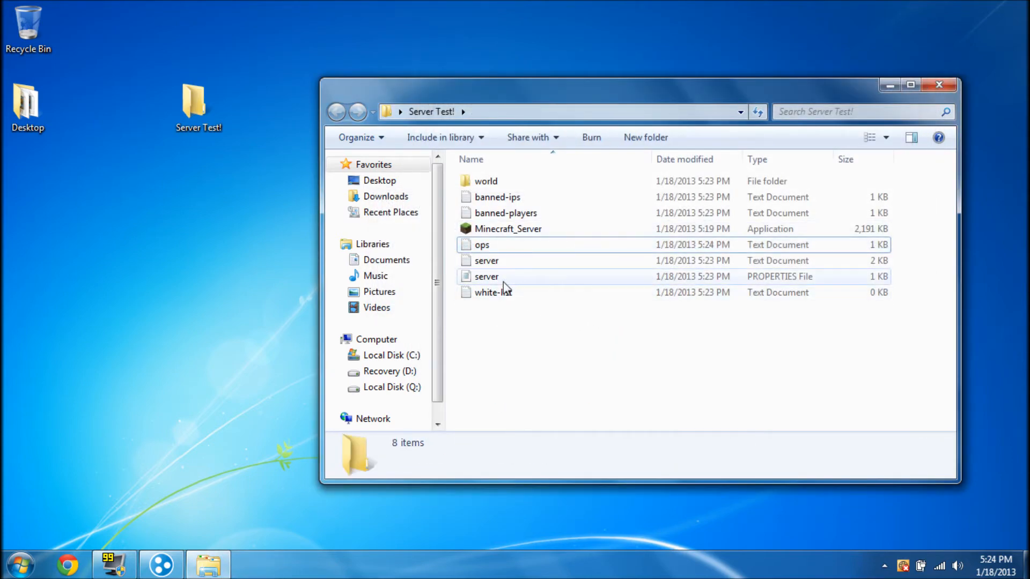
Open server.properties as text in Notepad
left_click(476, 279)
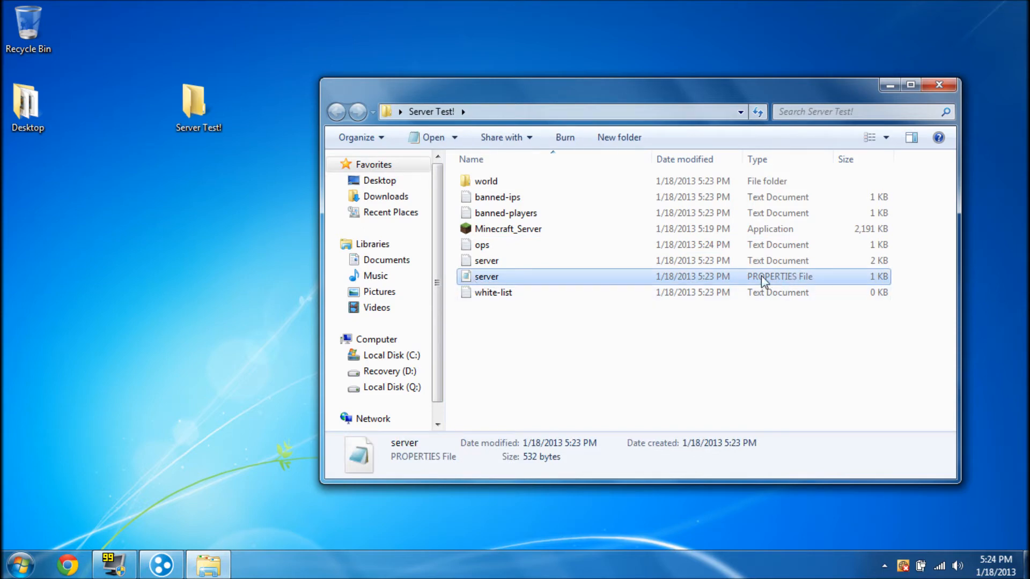
left_click(590, 321)
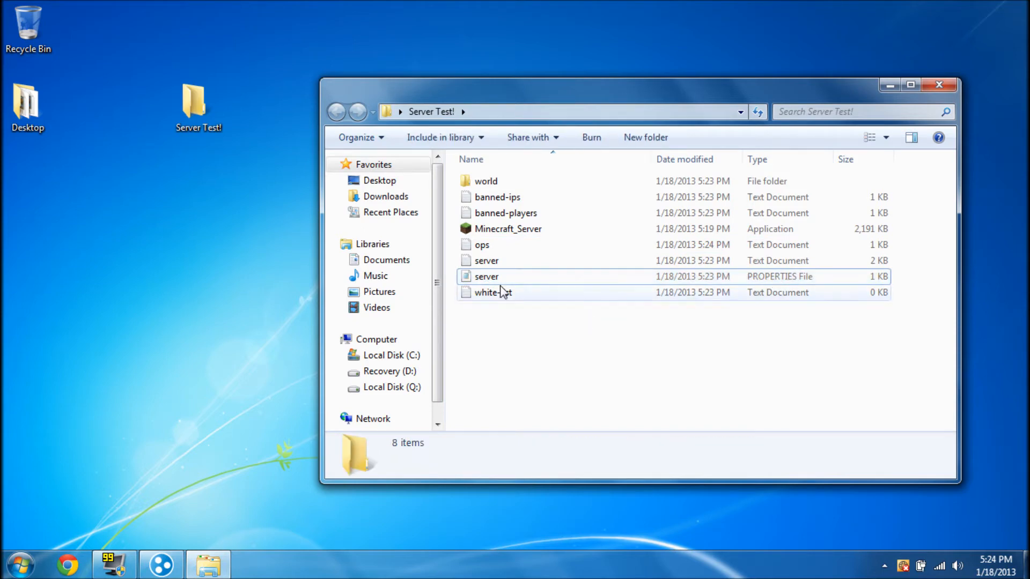
left_click(466, 273)
right_click(468, 278)
left_click(522, 260)
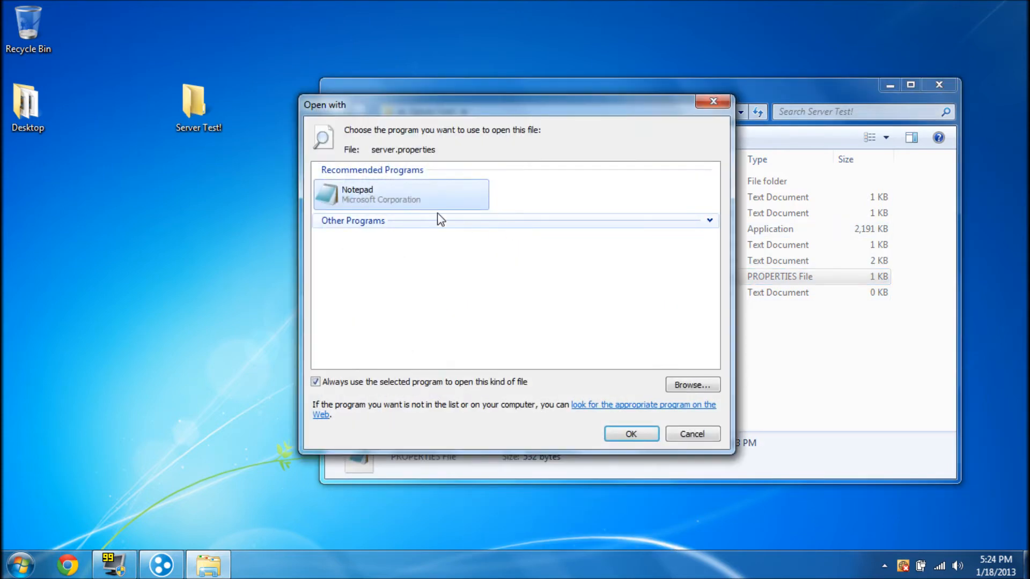
left_click(704, 106)
left_click(561, 361)
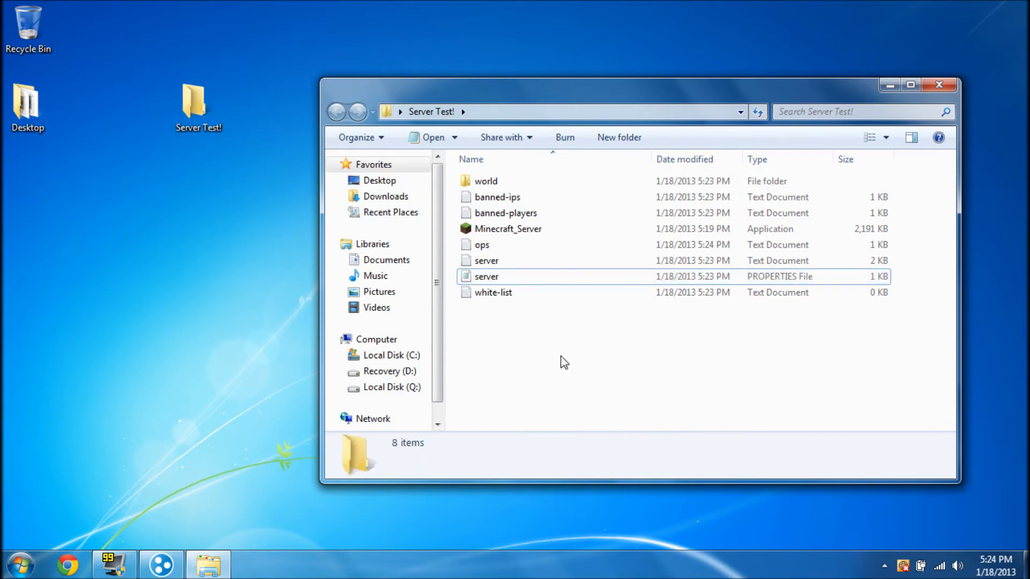
double_click(504, 277)
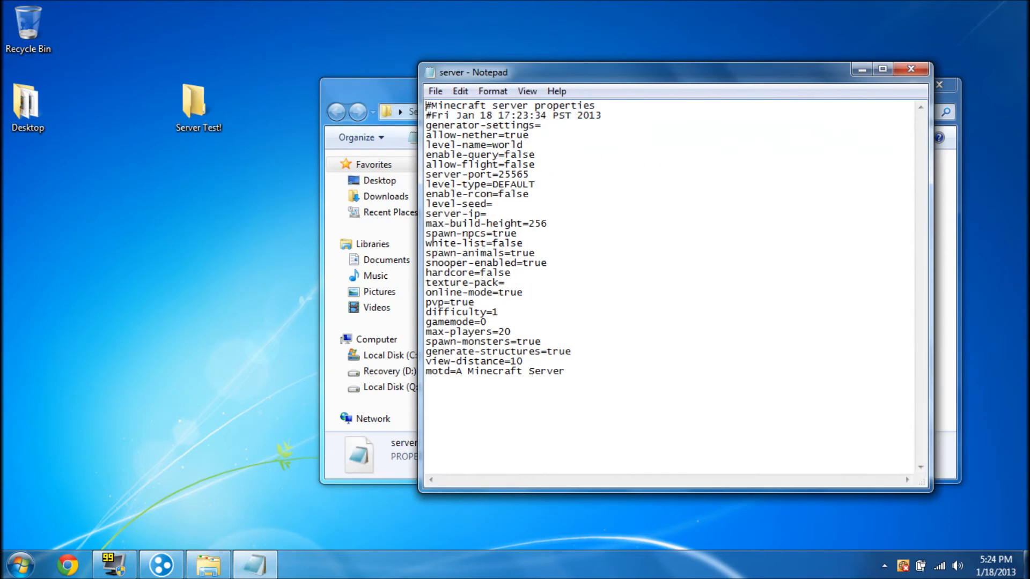
Replace the motd with a greeting, set max-players to 5 and pvp to false
key("BackSpace")
key("BackSpace")
key("BackSpace")
key("BackSpace")
key("BackSpace")
key("BackSpace")
key("BackSpace")
key("BackSpace")
key("BackSpace")
key("BackSpace")
key("BackSpace")
key("BackSpace")
key("BackSpace")
type("Hello J")
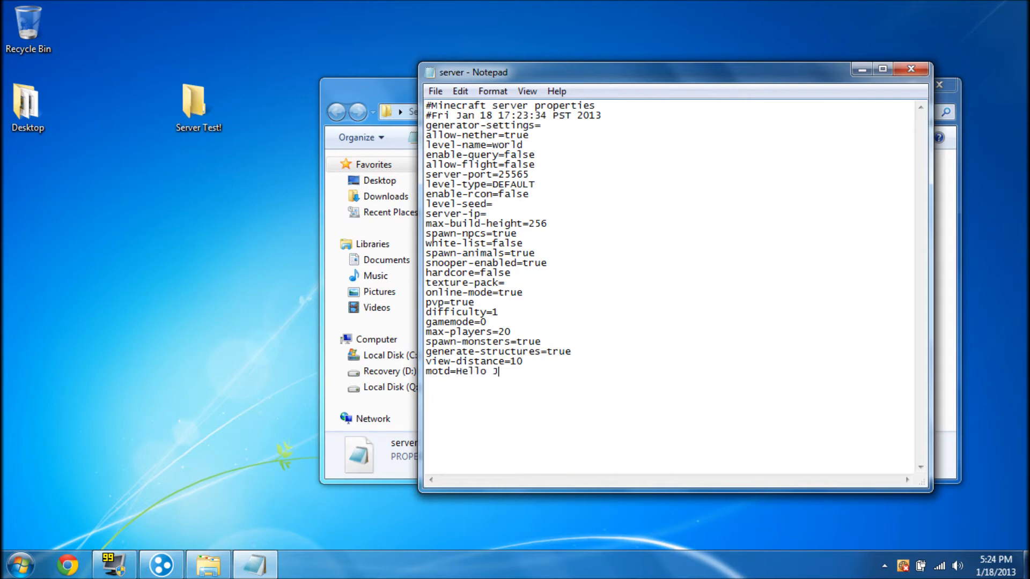
type("onah")
key("BackSpace")
key("BackSpace")
key("shift+Left")
key("shift+Left")
key("shift+Left")
left_click_drag(580, 73, 740, 176)
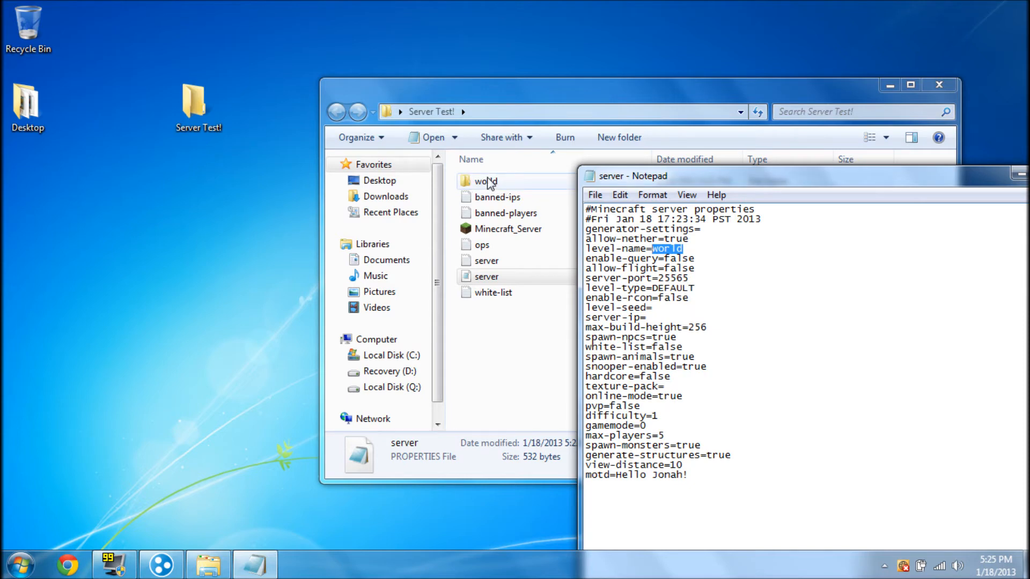
left_click_drag(663, 180, 490, 79)
left_click(511, 148)
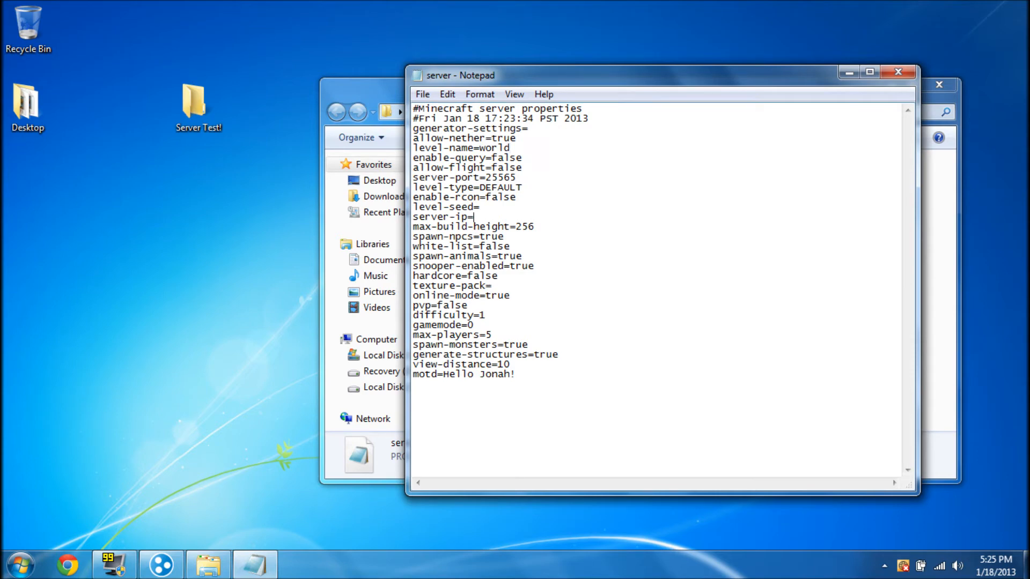
left_click(383, 90)
left_click(889, 84)
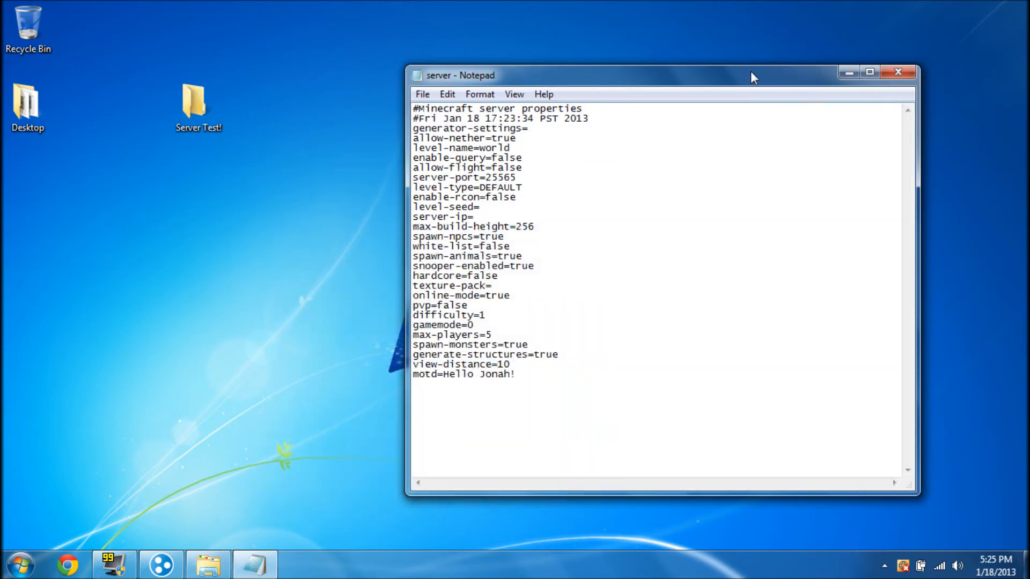
left_click_drag(751, 71, 770, 72)
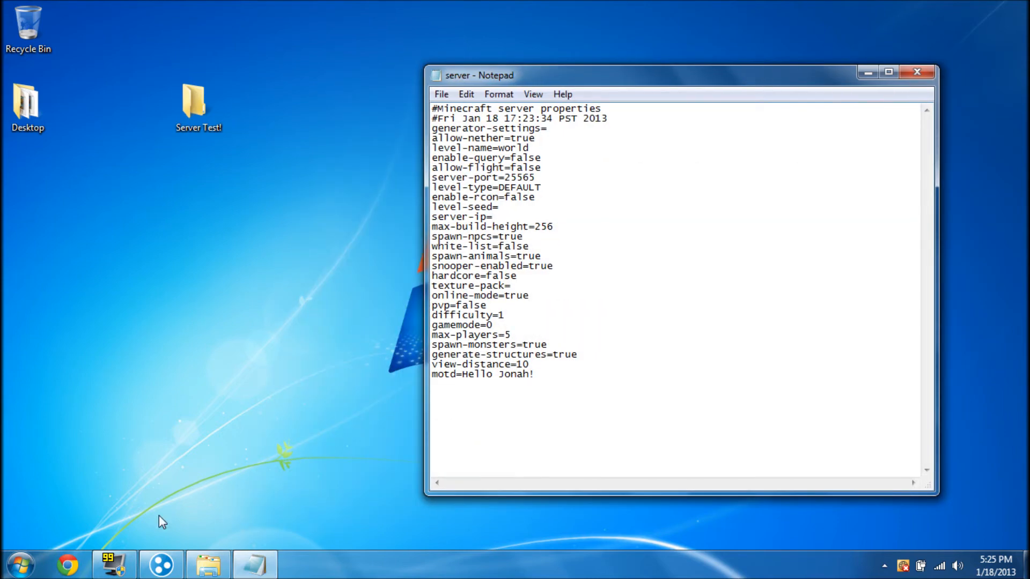
Set server-ip to the Hamachi address 25.19.177.27, then save and close server.properties
left_click(159, 570)
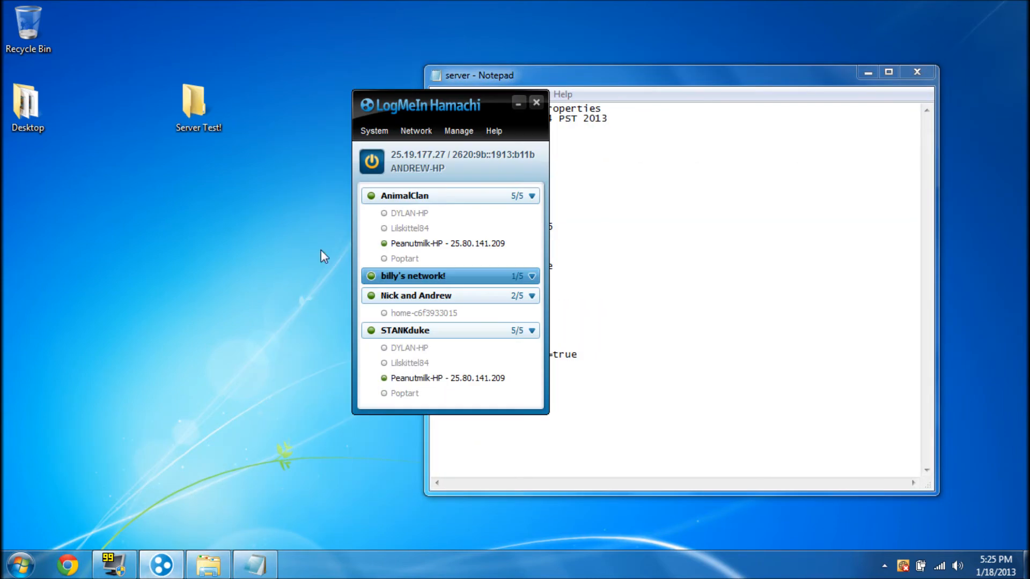
left_click_drag(399, 93, 236, 87)
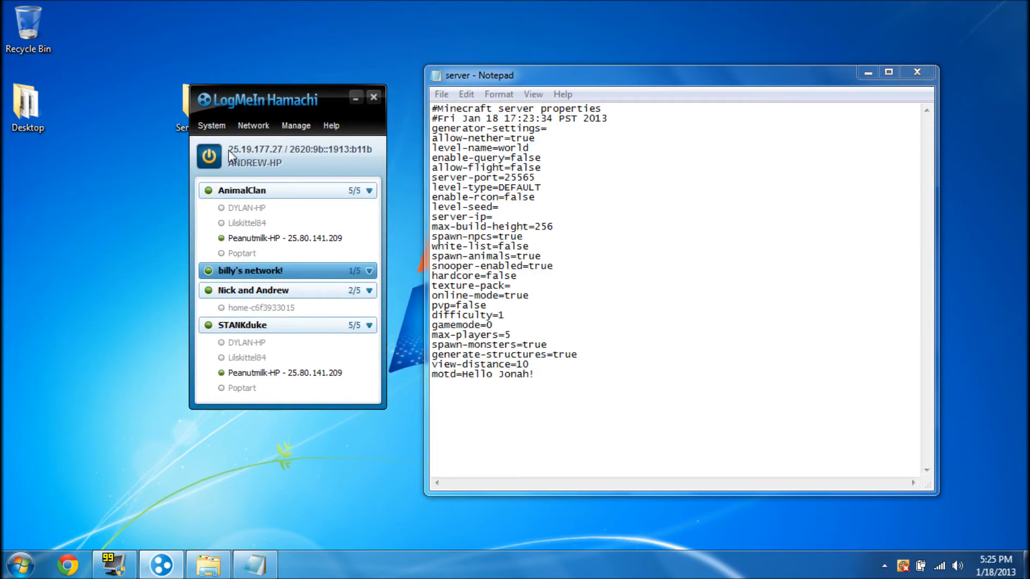
left_click(492, 217)
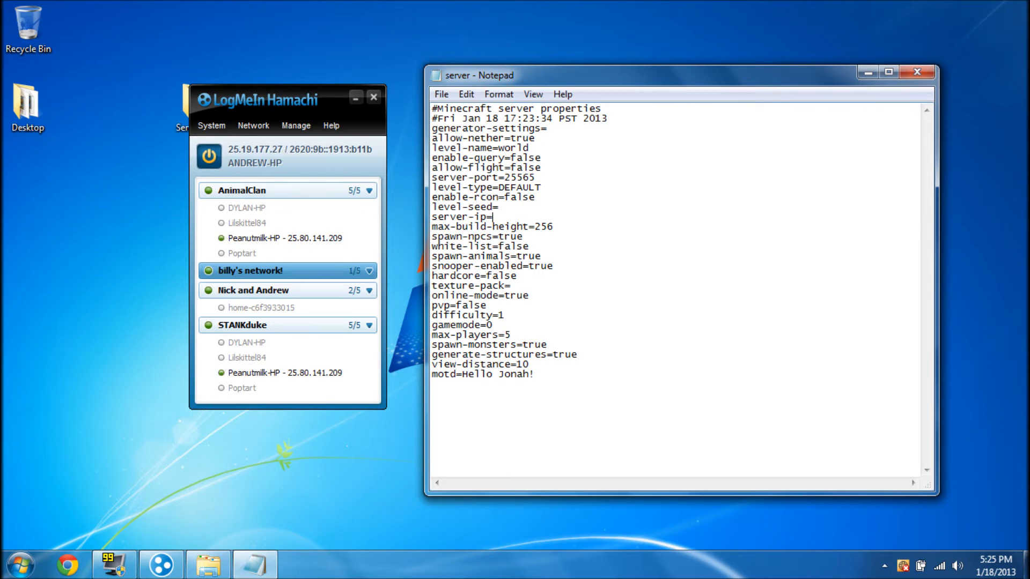
type("25.19.177.27")
left_click_drag(565, 217, 493, 217)
left_click(499, 207)
left_click(916, 71)
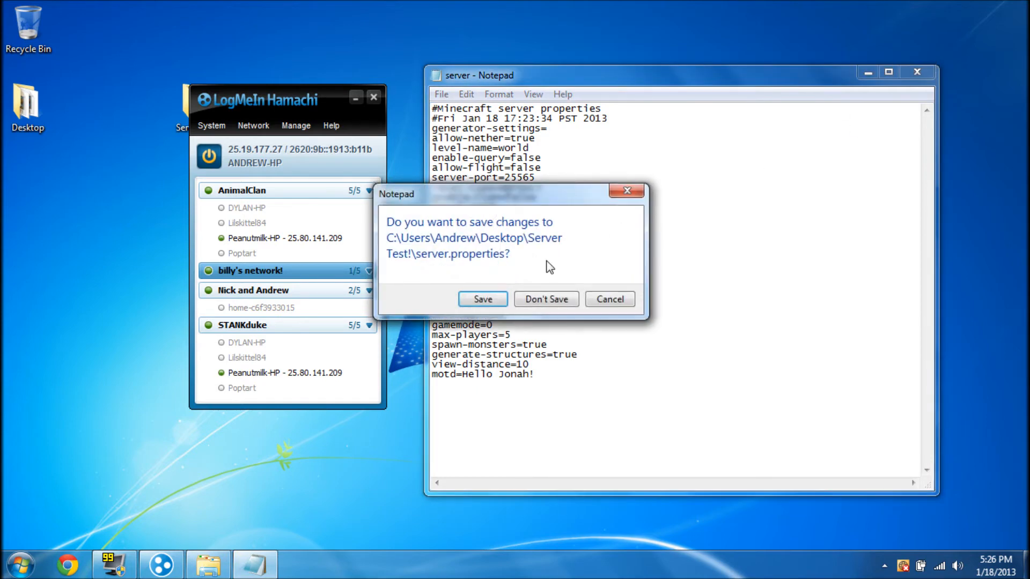
left_click(482, 298)
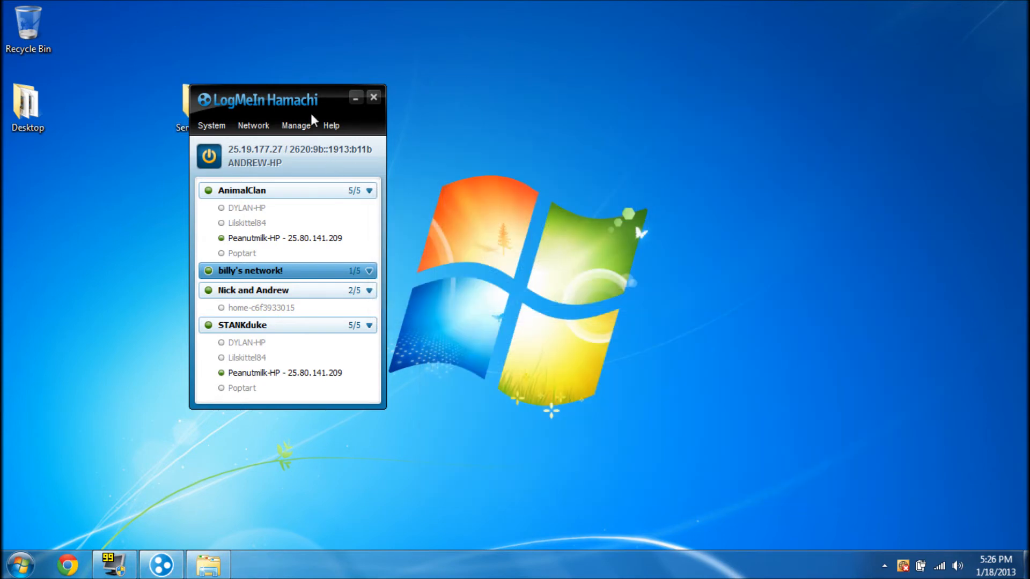
Launch Minecraft.exe from Desktop > Games > Minecraft > Launchers and log in
left_click(356, 99)
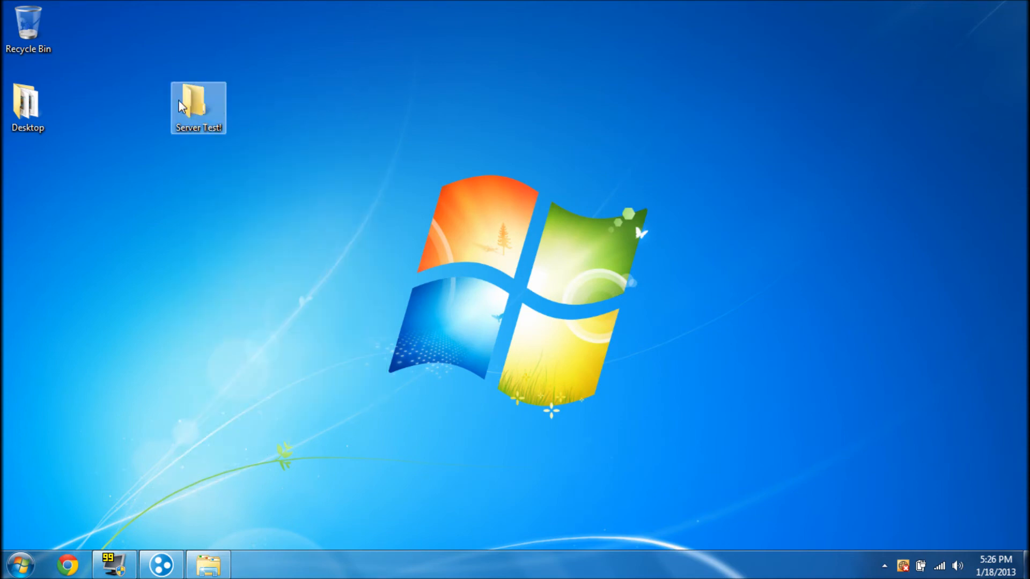
double_click(27, 105)
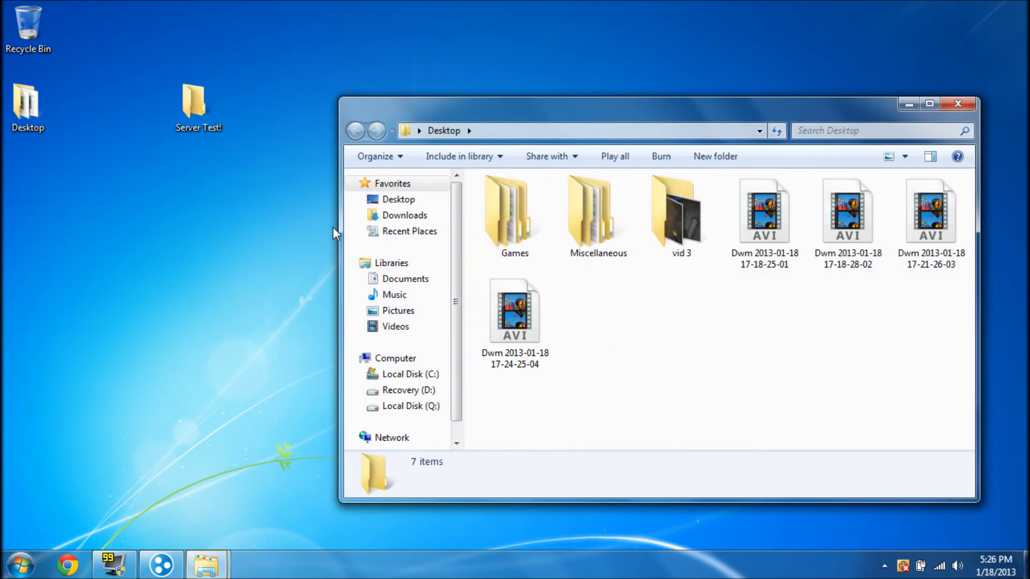
double_click(528, 247)
double_click(520, 215)
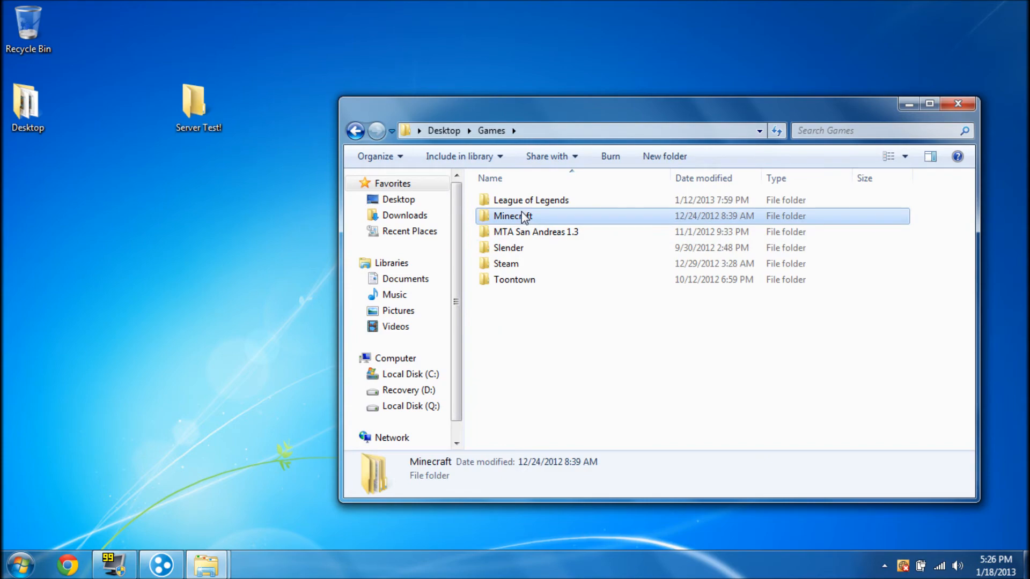
double_click(516, 201)
double_click(514, 201)
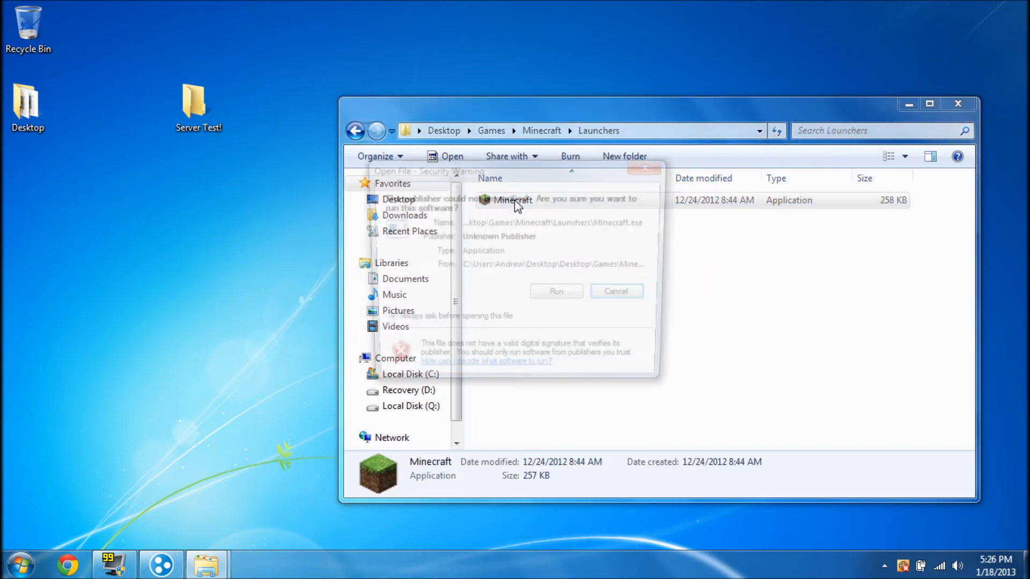
left_click(559, 295)
left_click(958, 104)
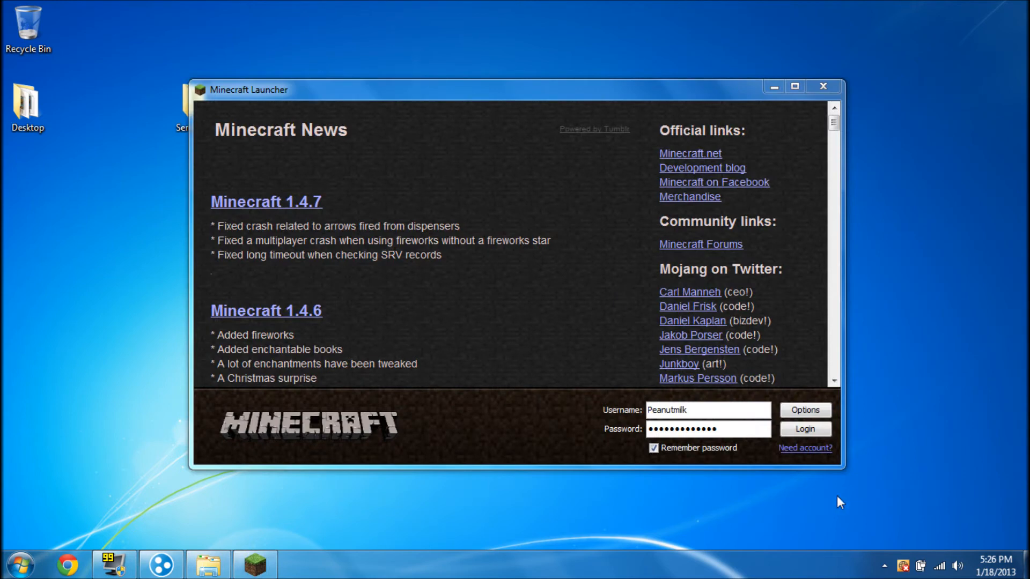
left_click(806, 429)
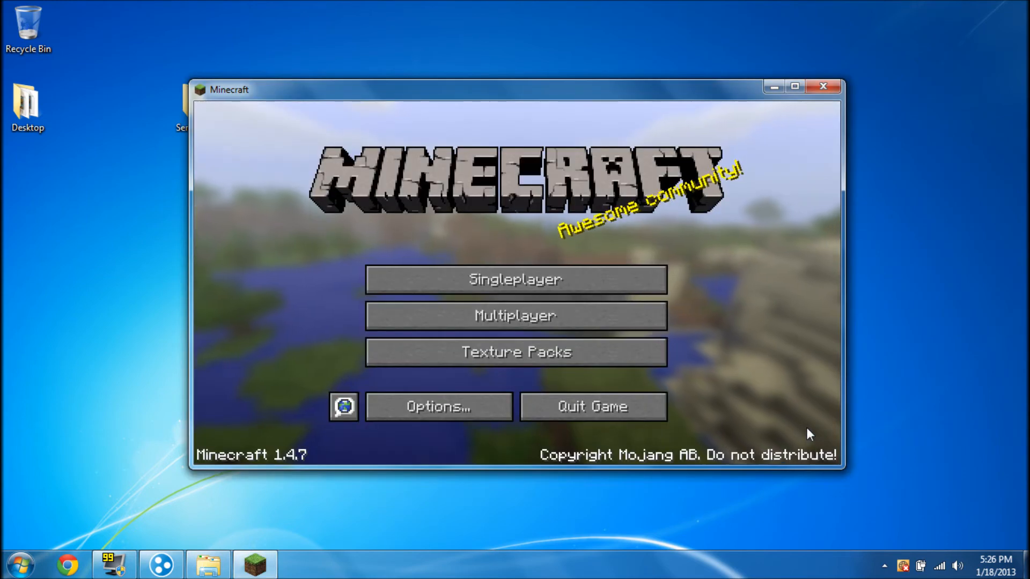
Delete the old Minecraft Server multiplayer entry and begin a new server with a blank name
left_click(648, 322)
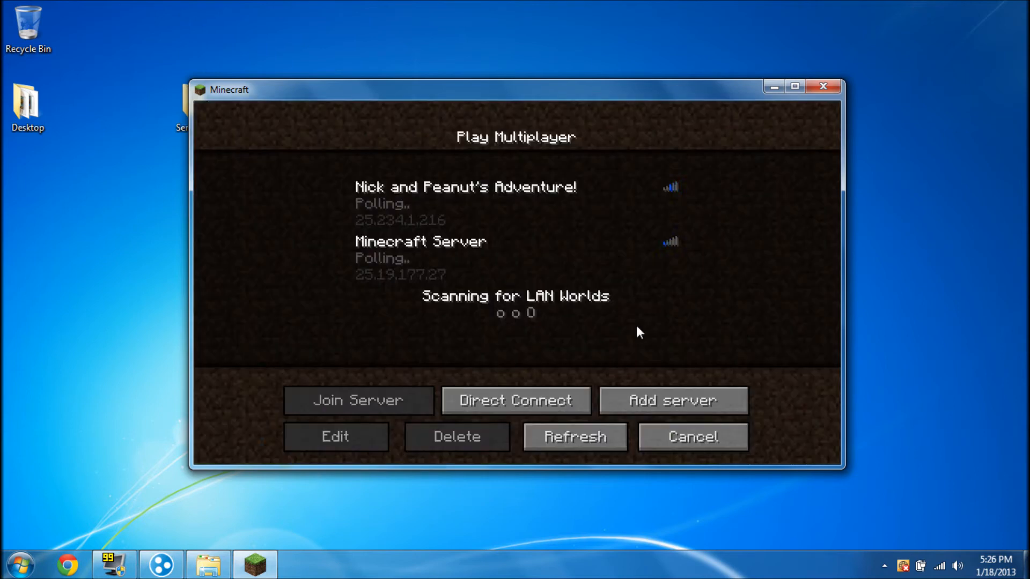
left_click(494, 275)
left_click(446, 434)
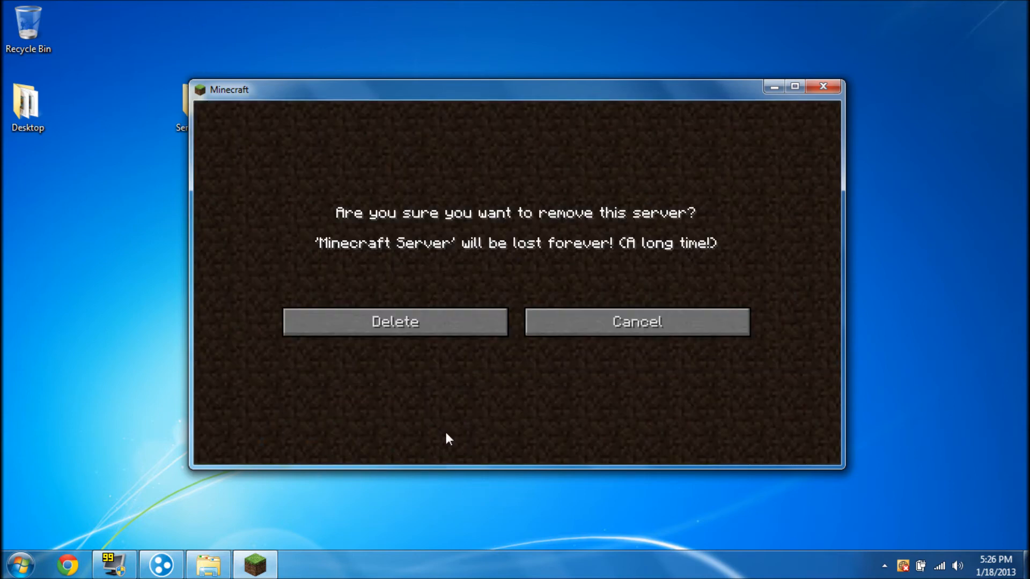
left_click(414, 316)
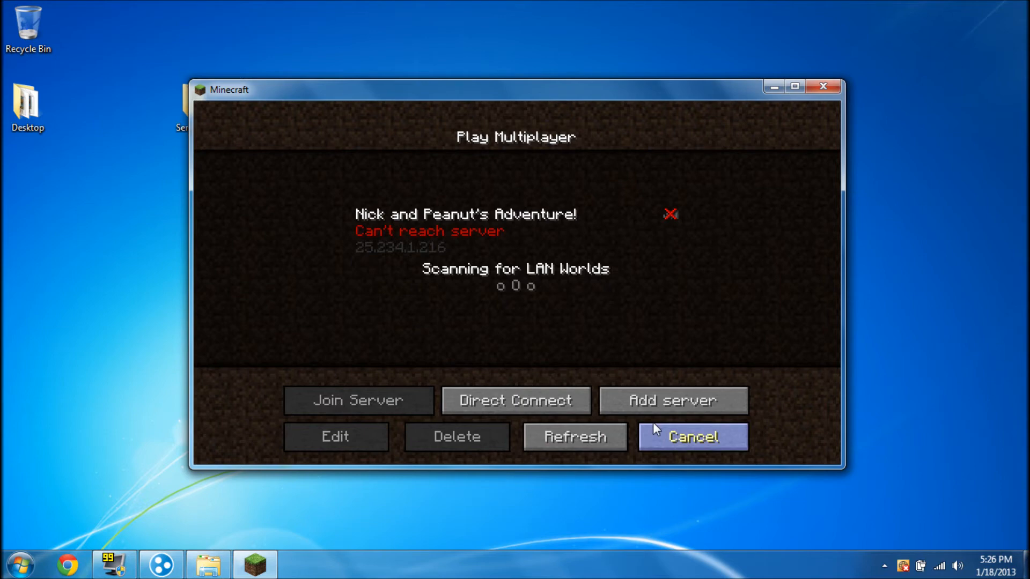
left_click(651, 406)
key("BackSpace")
key("BackSpace")
key("BackSpace")
key("BackSpace")
key("BackSpace")
key("BackSpace")
key("BackSpace")
key("BackSpace")
key("BackSpace")
key("BackSpace")
key("BackSpace")
key("BackSpace")
key("BackSpace")
key("BackSpace")
key("BackSpace")
key("BackSpace")
type("djdjdj")
key("BackSpace")
key("BackSpace")
key("BackSpace")
key("BackSpace")
key("BackSpace")
key("BackSpace")
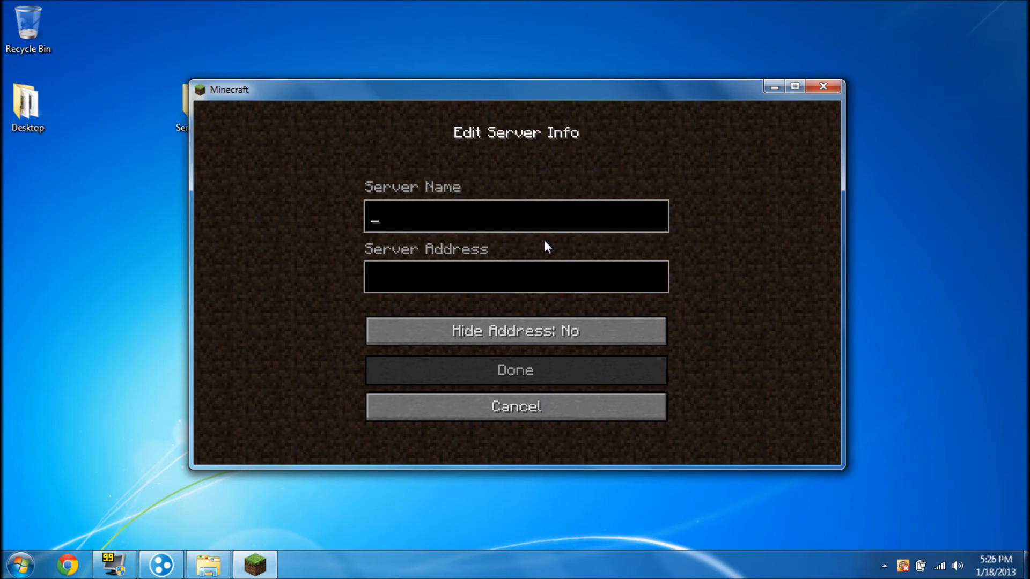
Save a server named 'lala' at the Hamachi address 25.19.177.27
type("lala")
left_click(490, 275)
left_click_drag(513, 94, 731, 79)
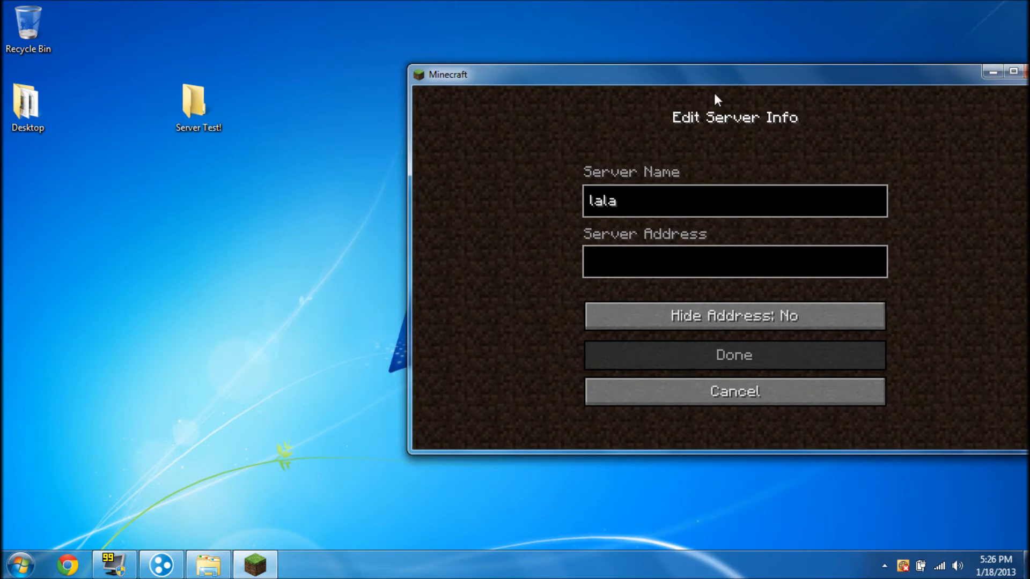
left_click(162, 574)
left_click_drag(257, 98, 196, 92)
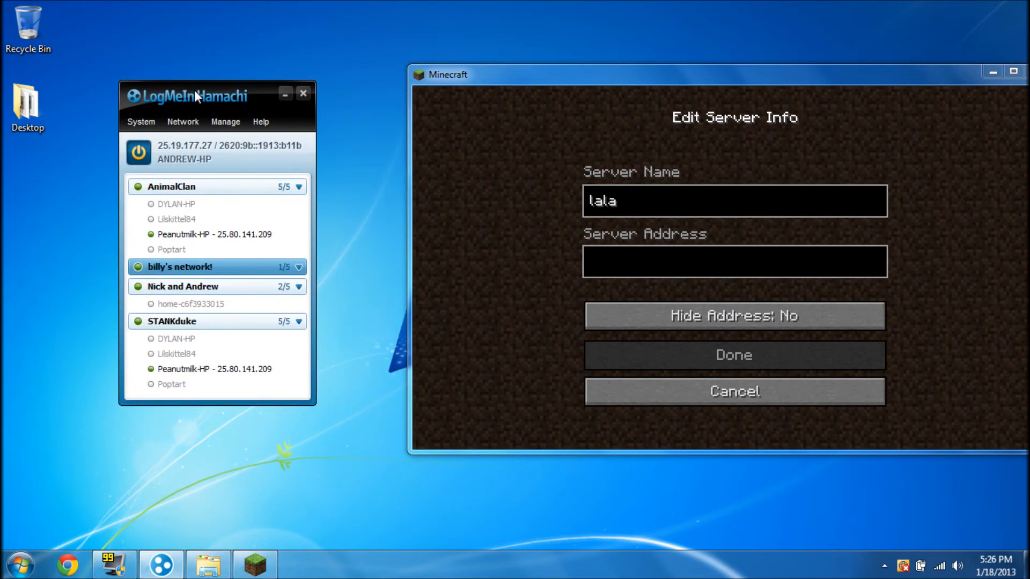
left_click(622, 253)
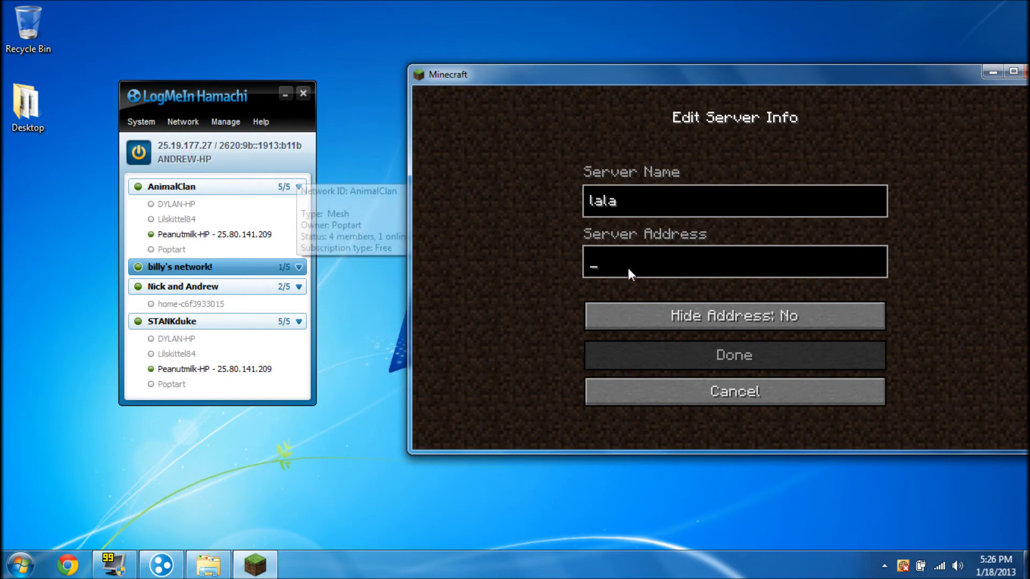
type("25")
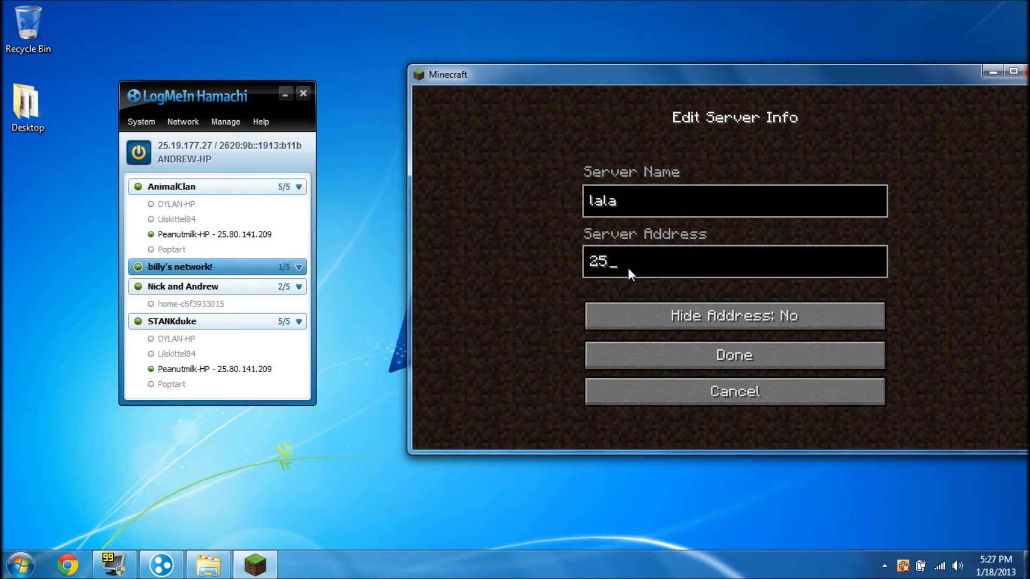
type(".19.177.27")
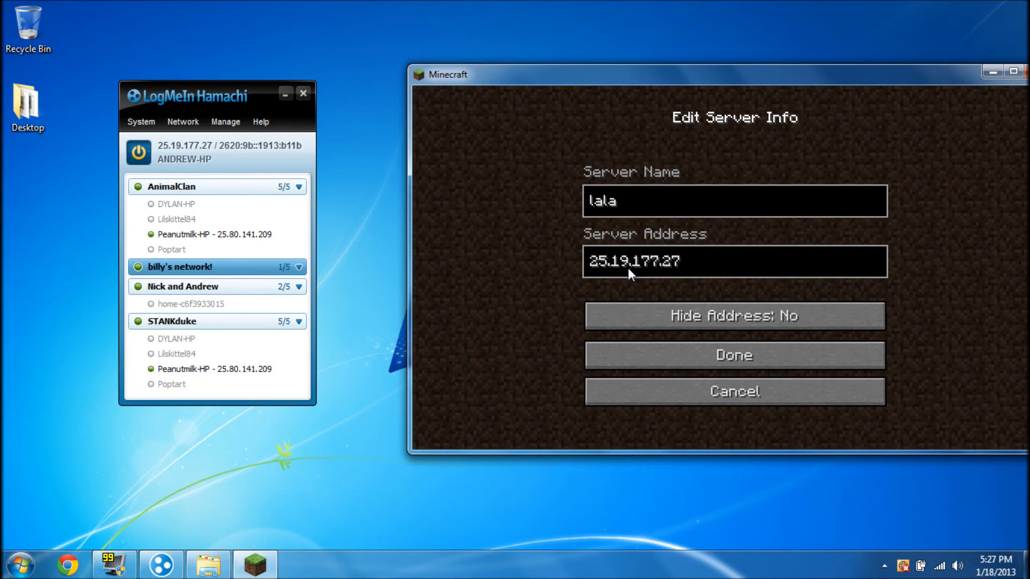
left_click(697, 353)
left_click(283, 95)
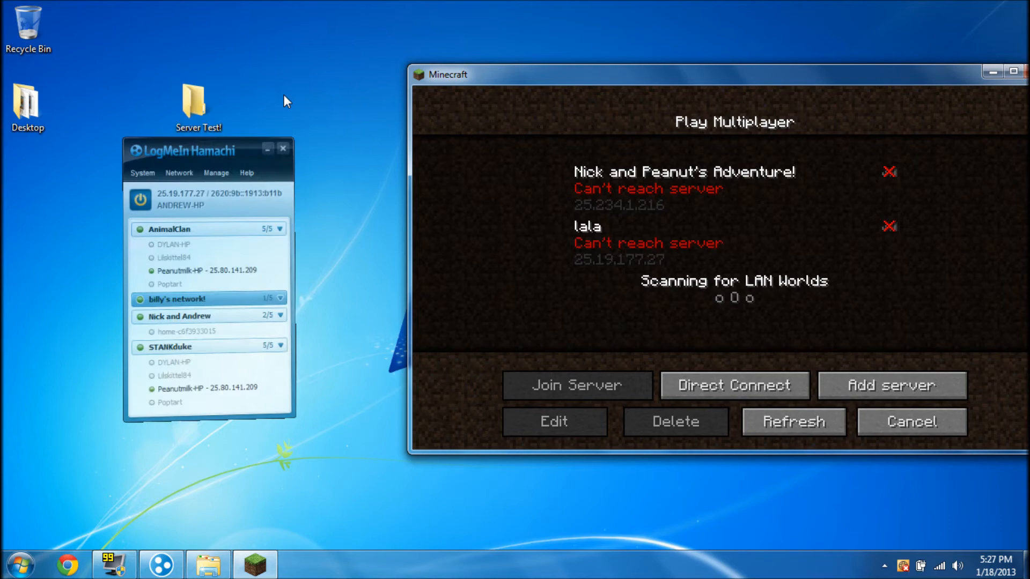
Select the lala server entry and reposition the Minecraft window
left_click_drag(498, 71, 325, 55)
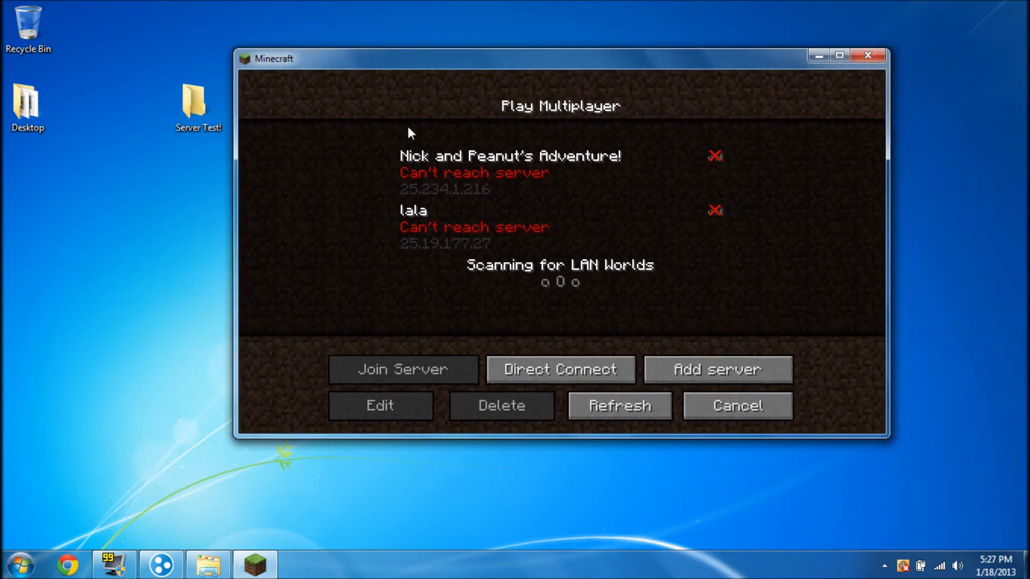
left_click(458, 212)
double_click(520, 60)
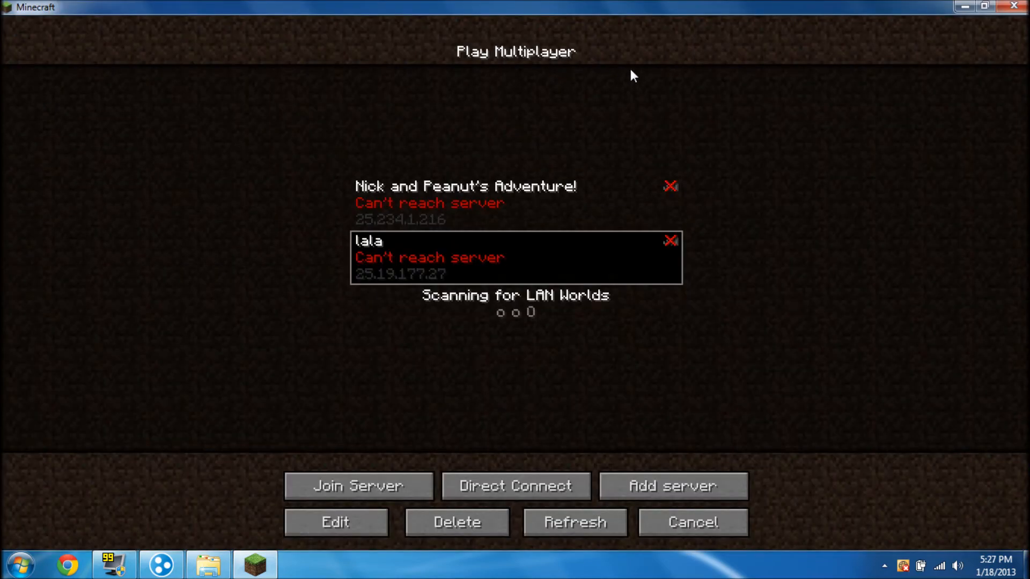
left_click_drag(629, 7, 700, 68)
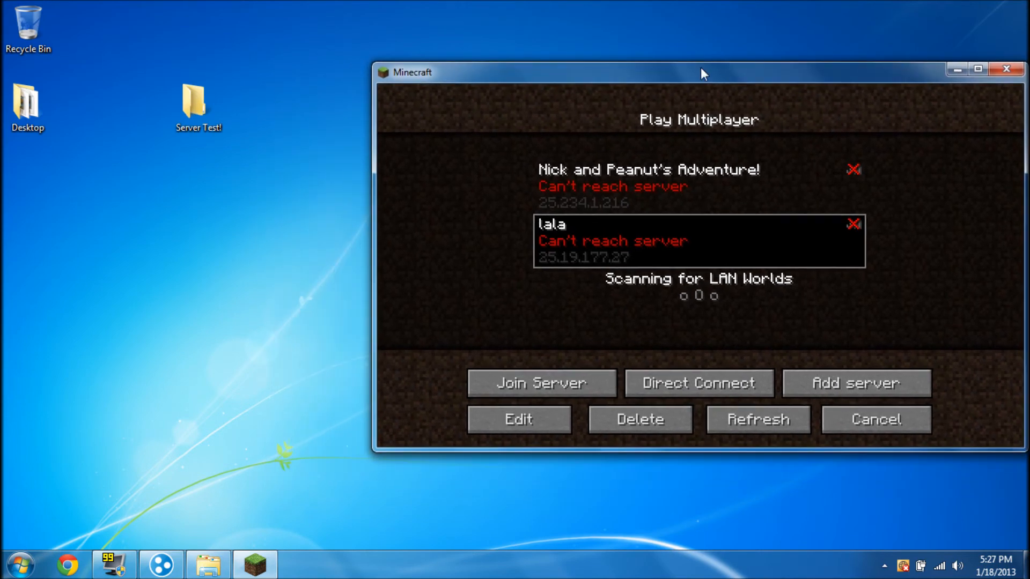
Run Minecraft_Server from Server Test!, move it onto the desktop and close the folder
left_click_drag(196, 104, 89, 104)
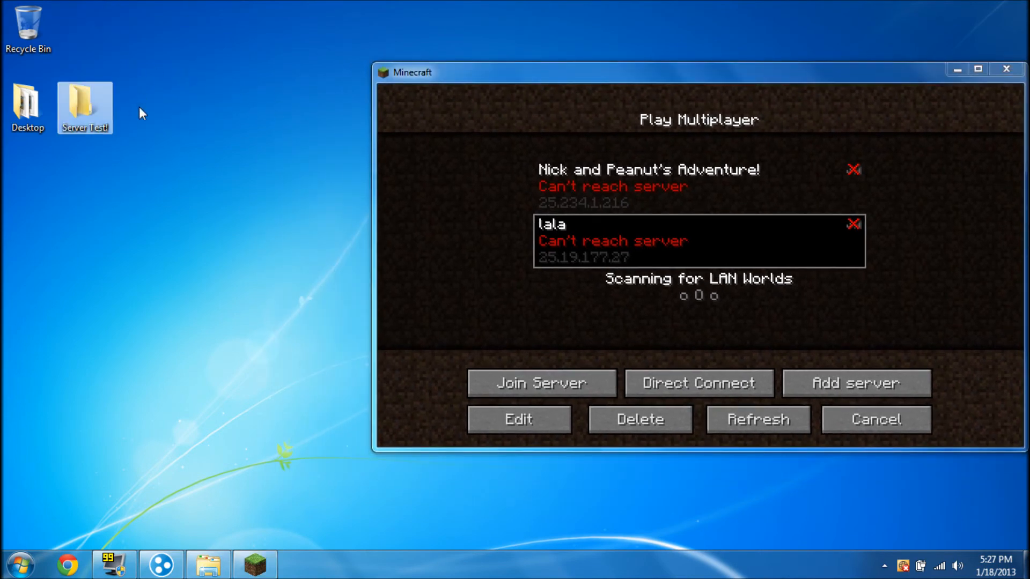
double_click(89, 97)
left_click_drag(521, 108, 327, 110)
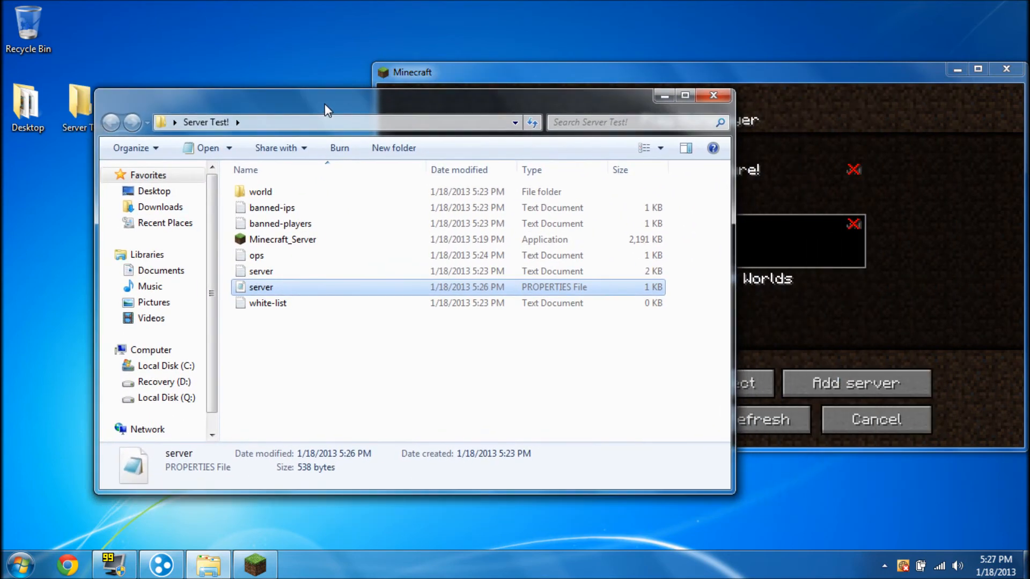
double_click(284, 242)
left_click(549, 294)
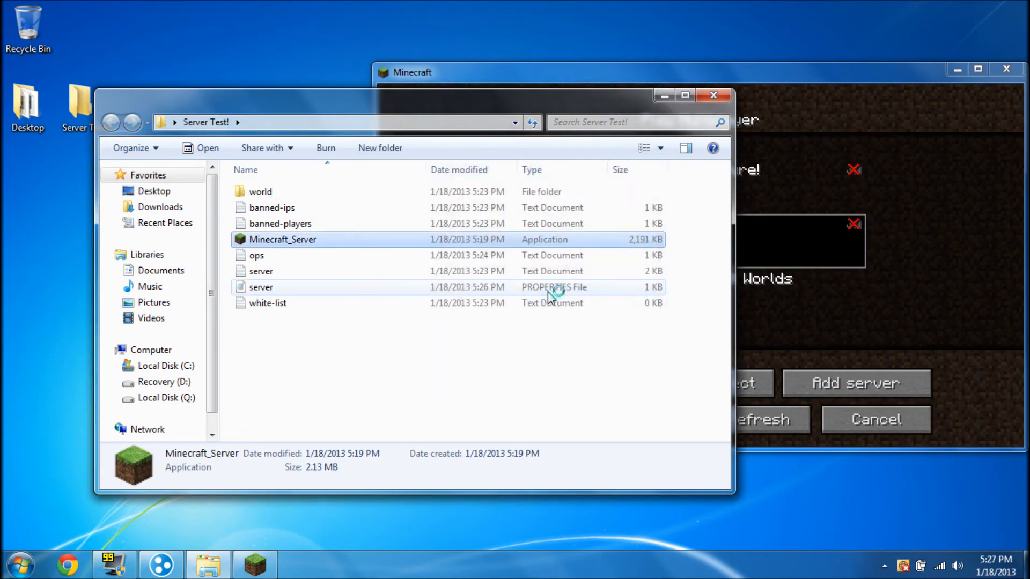
left_click_drag(409, 89, 613, 87)
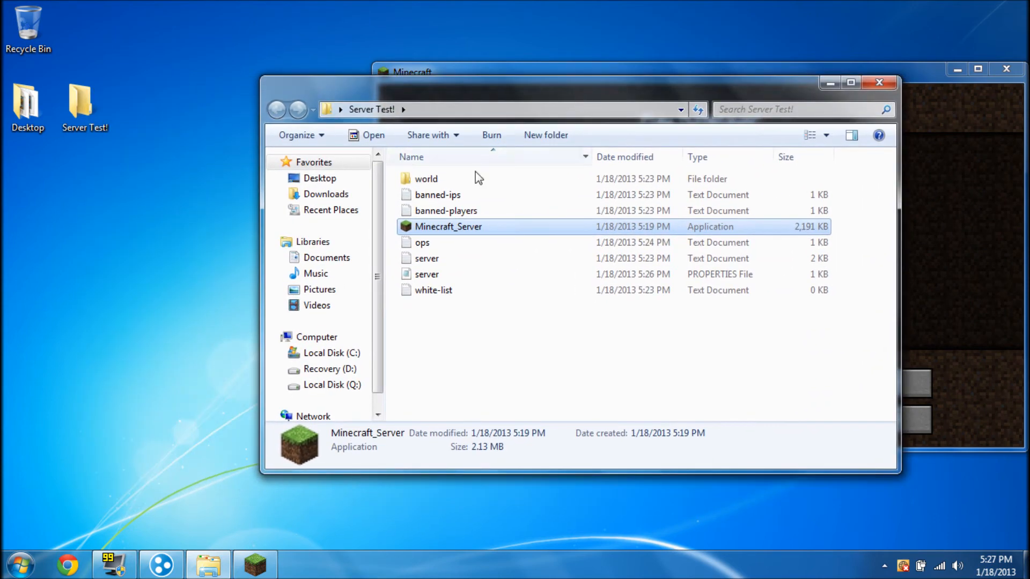
left_click_drag(452, 226, 149, 272)
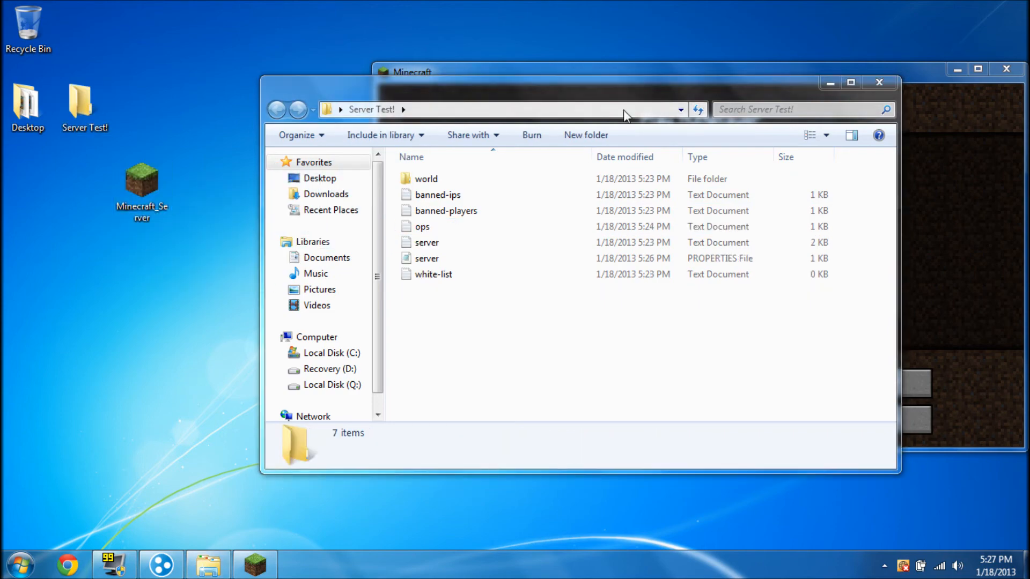
left_click(878, 82)
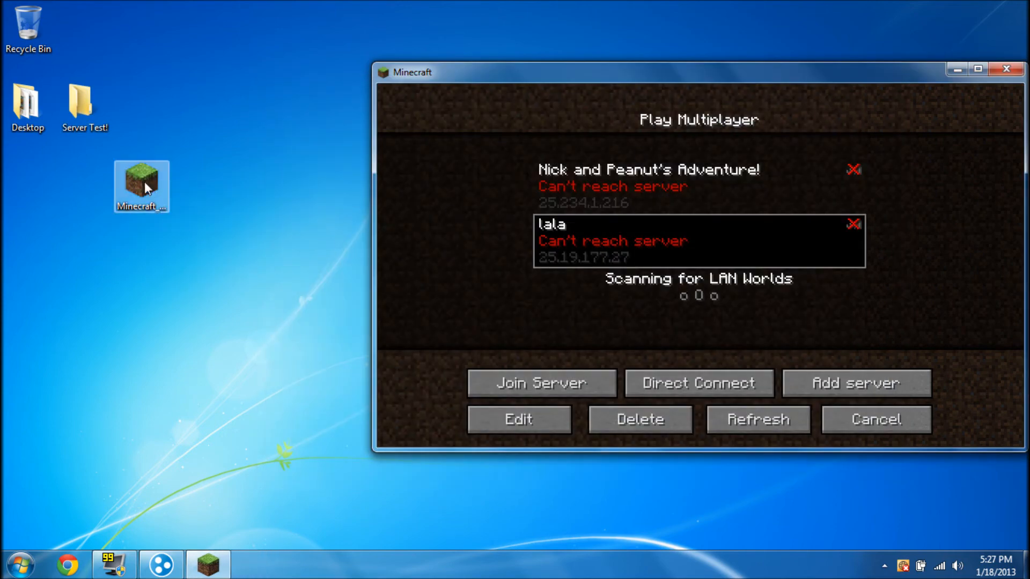
Launch Minecraft_Server from the desktop, allow it to run, and glance into the Server Test! folder
double_click(145, 182)
left_click(560, 295)
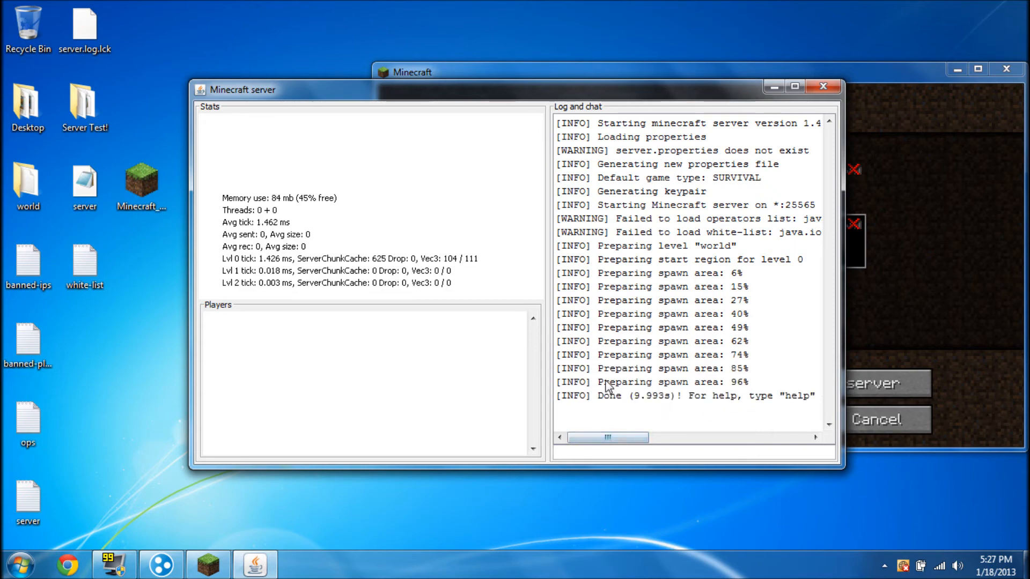
double_click(84, 118)
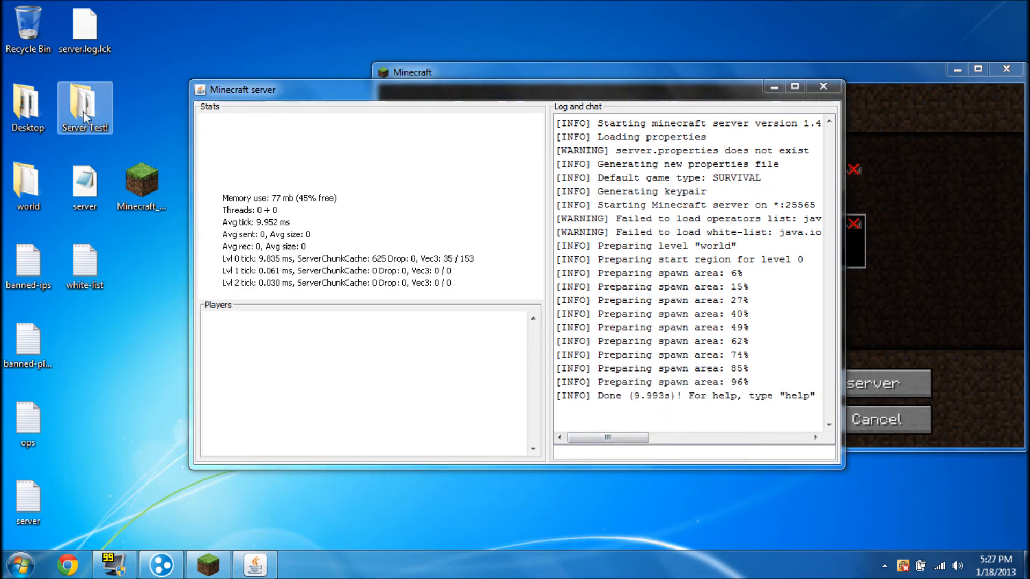
left_click_drag(498, 333, 462, 353)
left_click(878, 84)
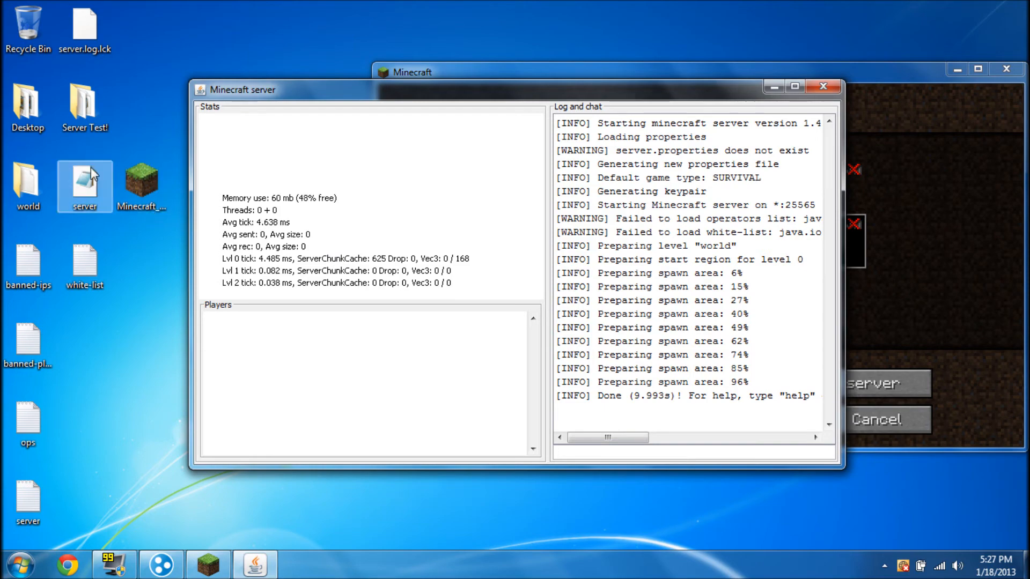
Recheck the Server Test! folder, then minimize the running server console to reveal Play Multiplayer
double_click(105, 131)
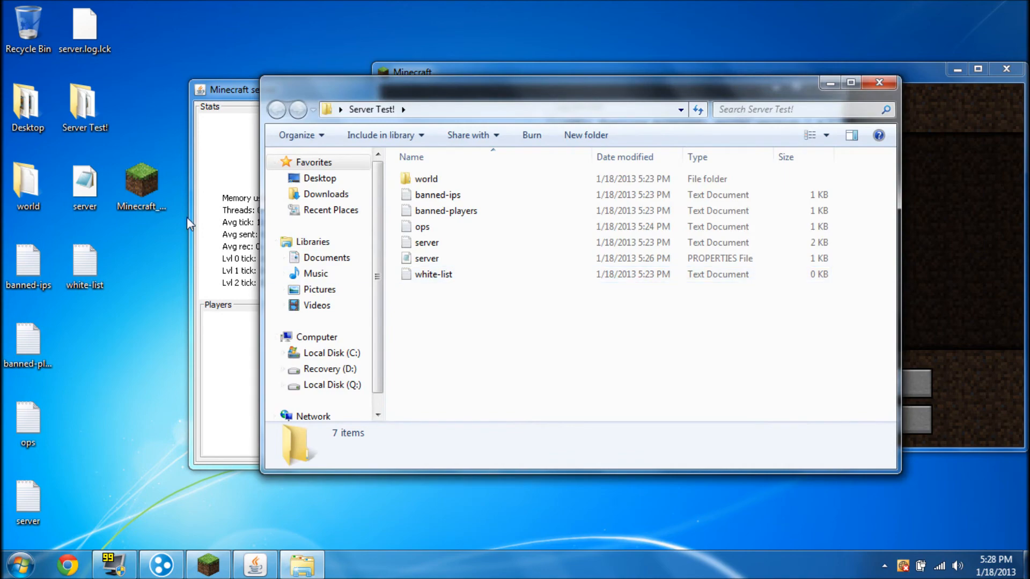
left_click(875, 87)
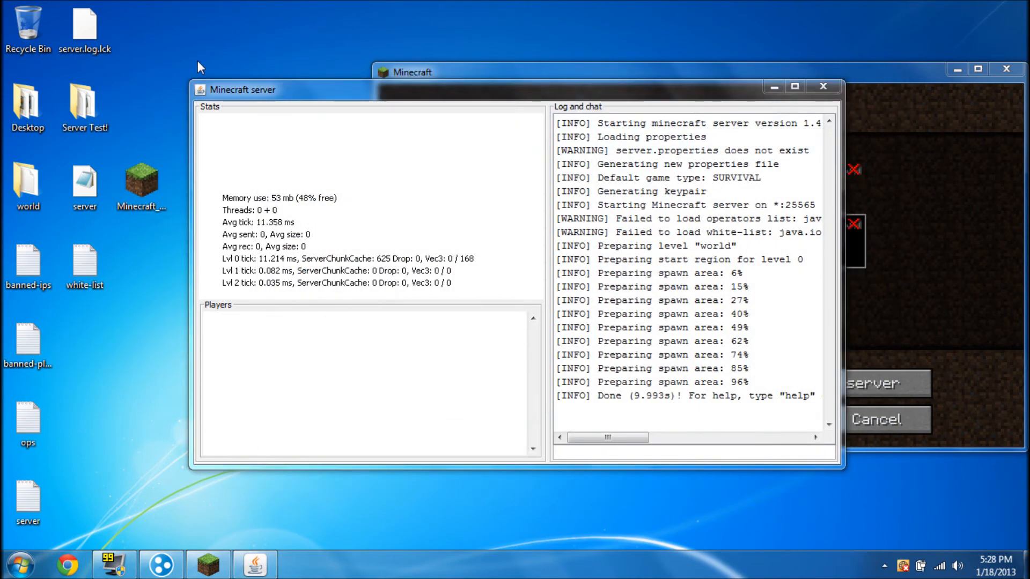
left_click_drag(169, 69, 114, 114)
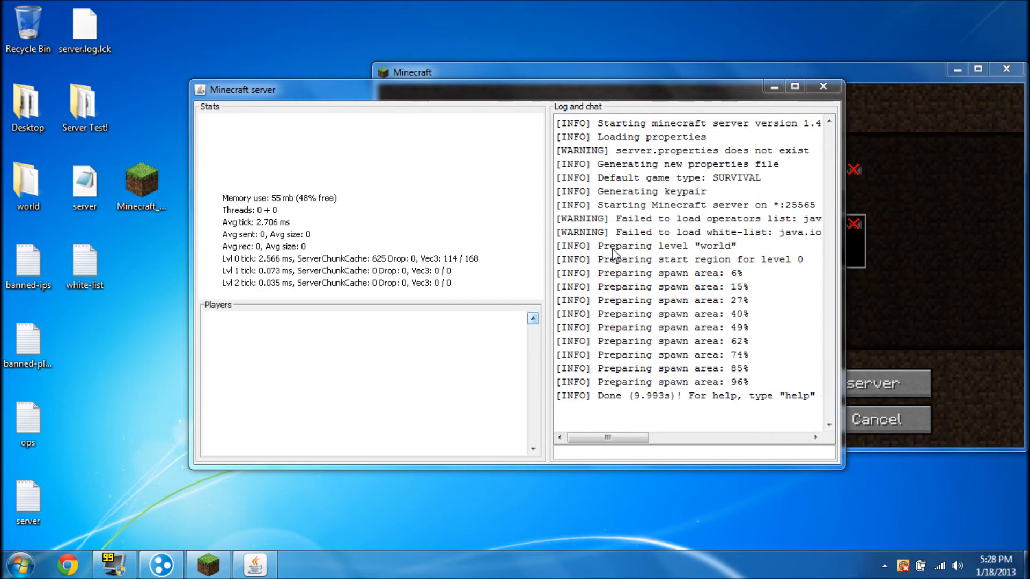
left_click(637, 435)
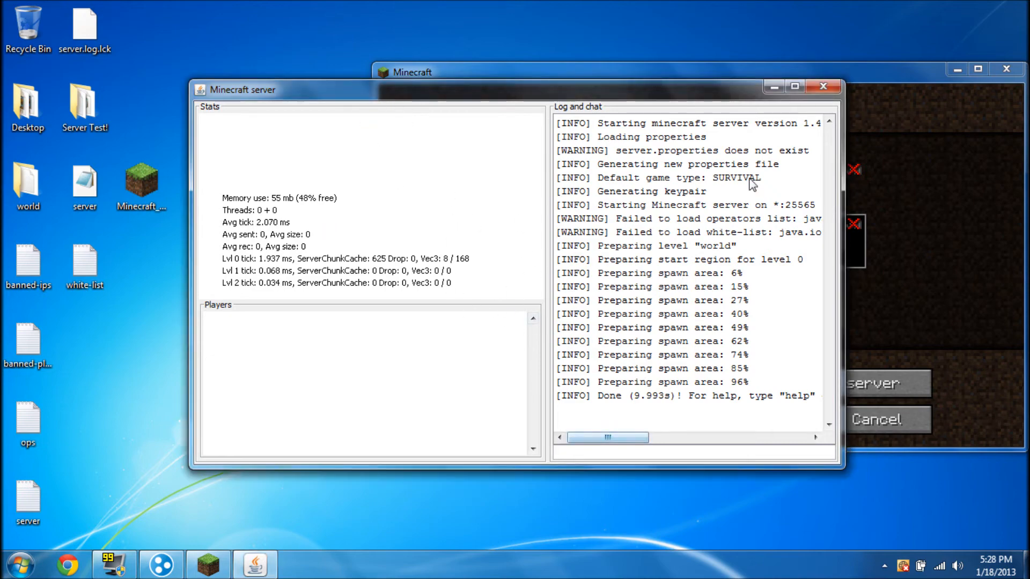
left_click(774, 87)
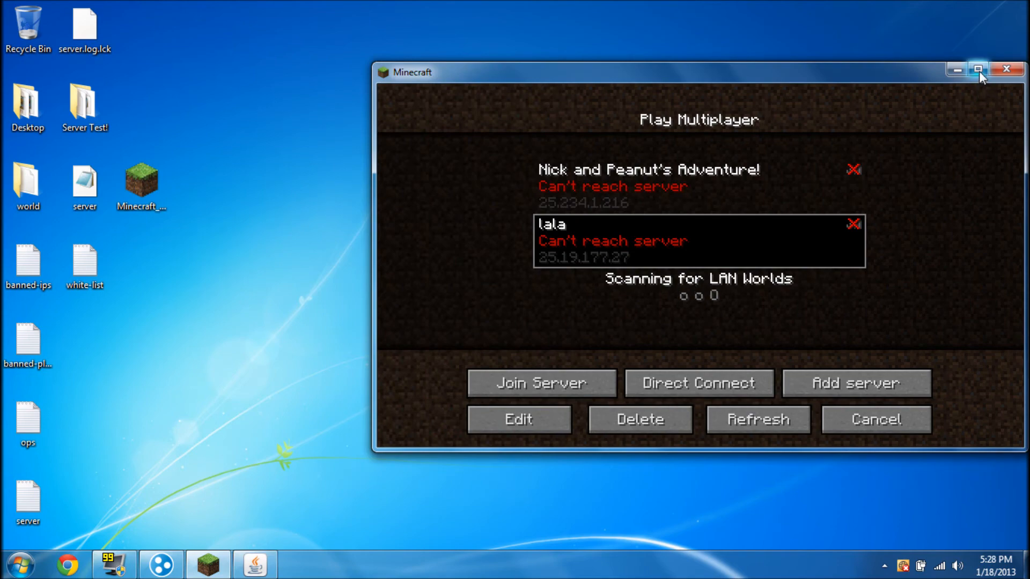
Maximize Minecraft and refresh the server list until lala shows online with 0/20 players
left_click(978, 69)
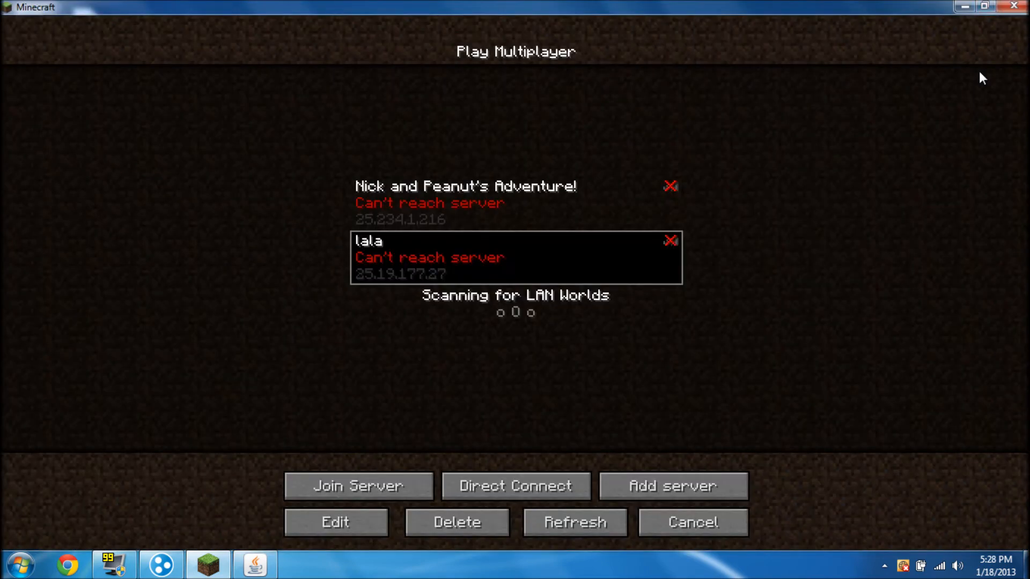
left_click(564, 538)
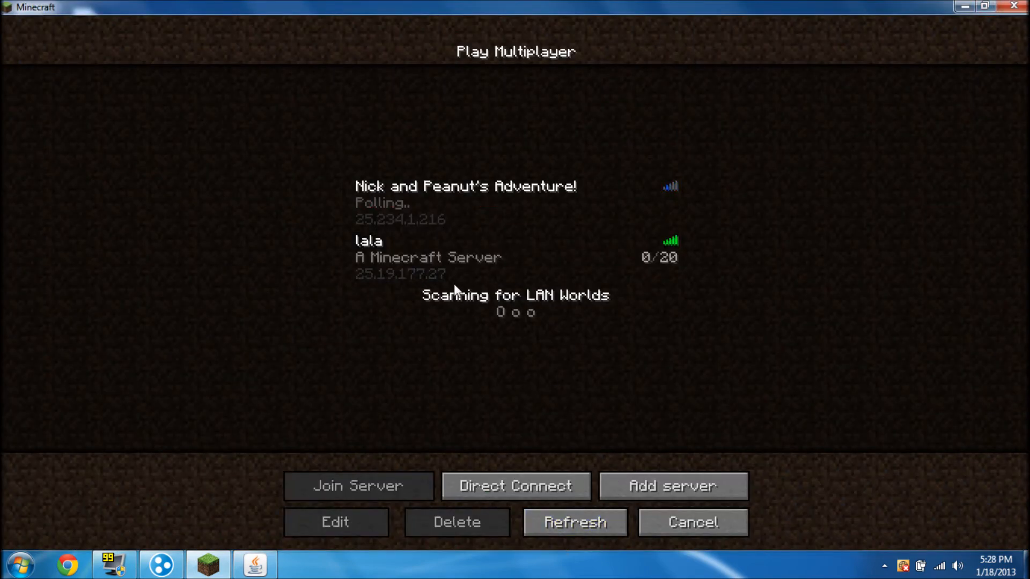
left_click(458, 259)
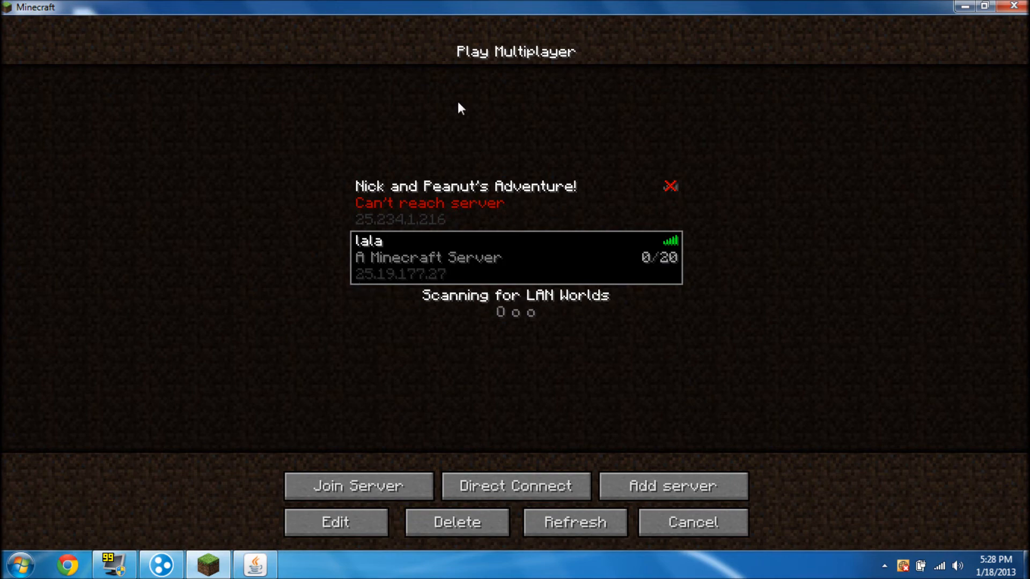
left_click_drag(499, 5, 533, 51)
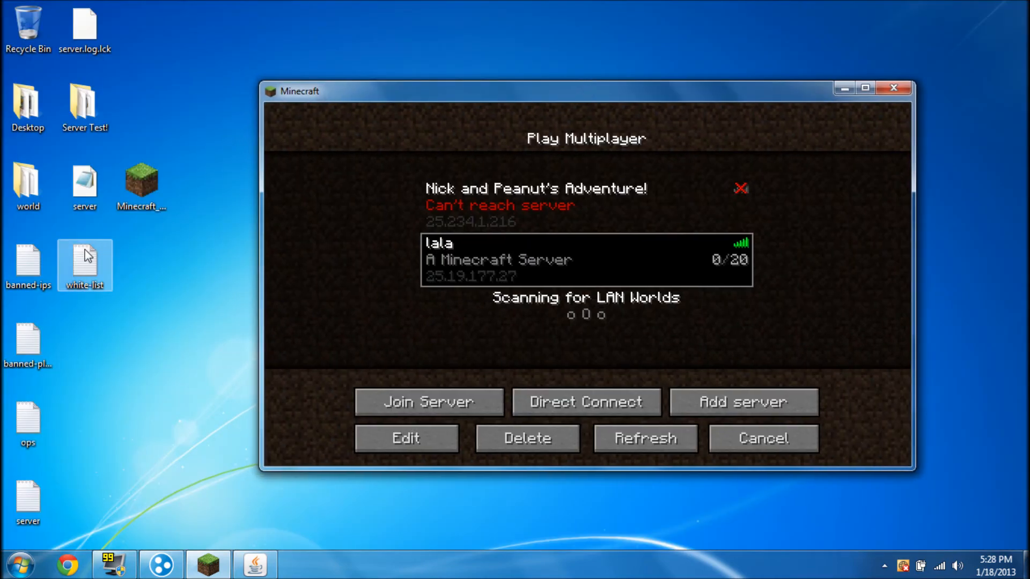
left_click(856, 88)
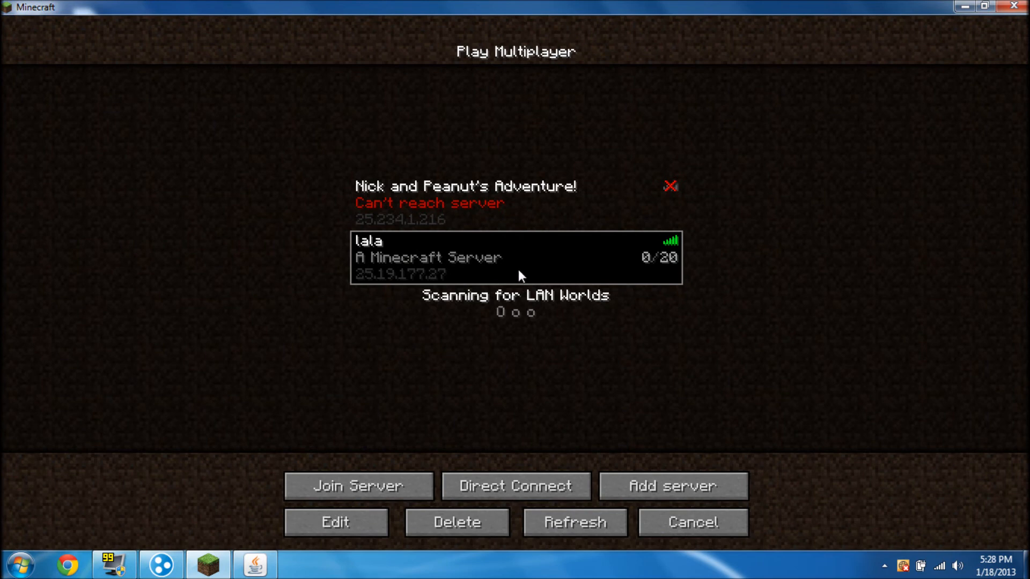
Join the lala server and send 'hi' in chat
left_click(359, 483)
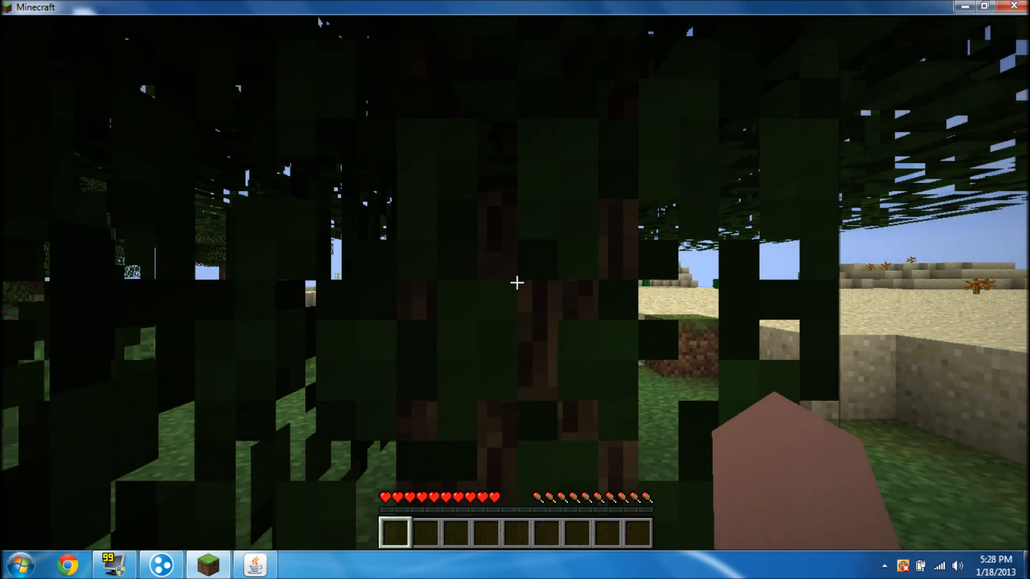
key("t")
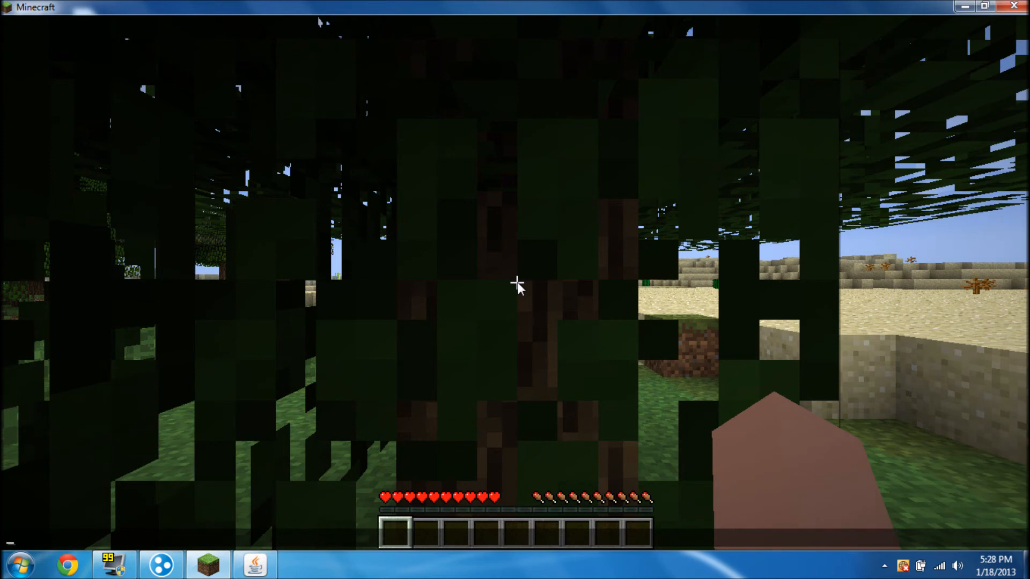
type("hi")
key("Return")
Try the /server, /say hi and /help commands in chat
key("t")
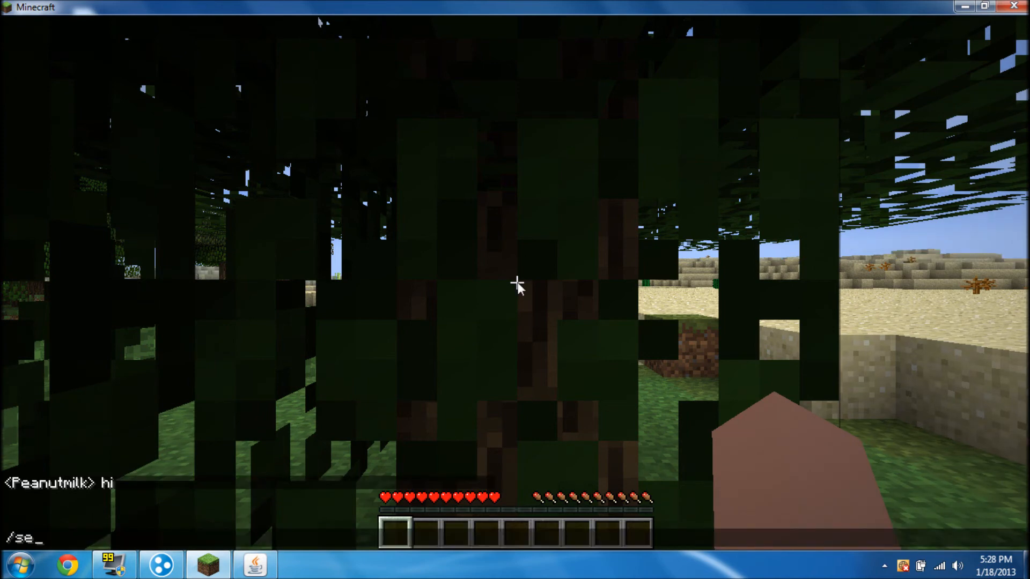
key("Return")
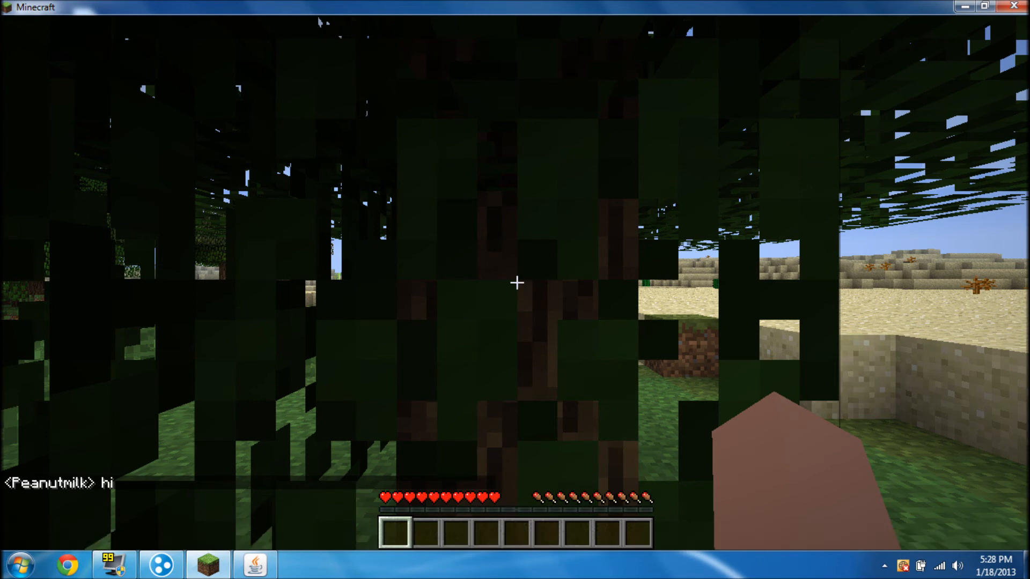
key("t")
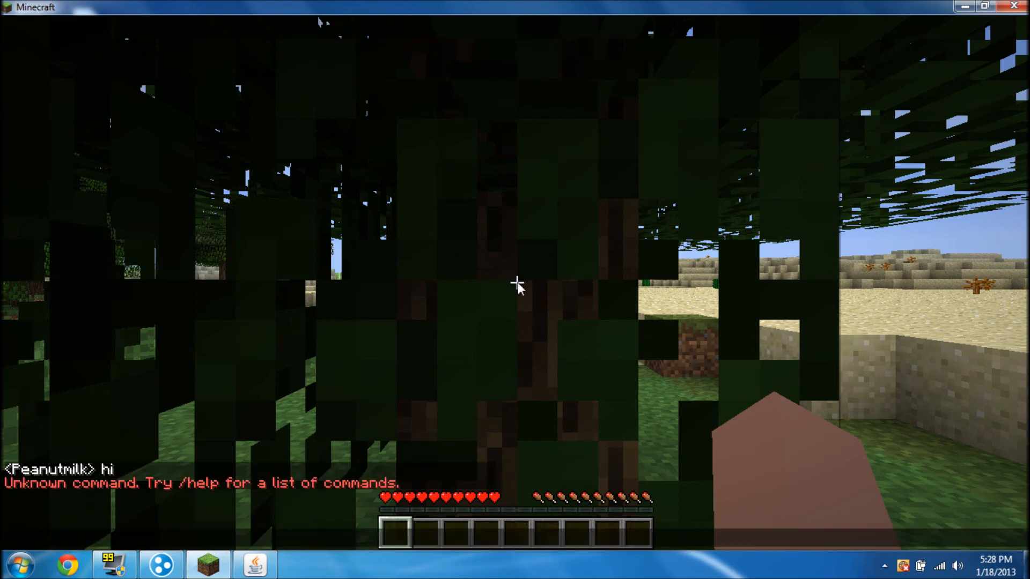
type("/say hi")
key("Return")
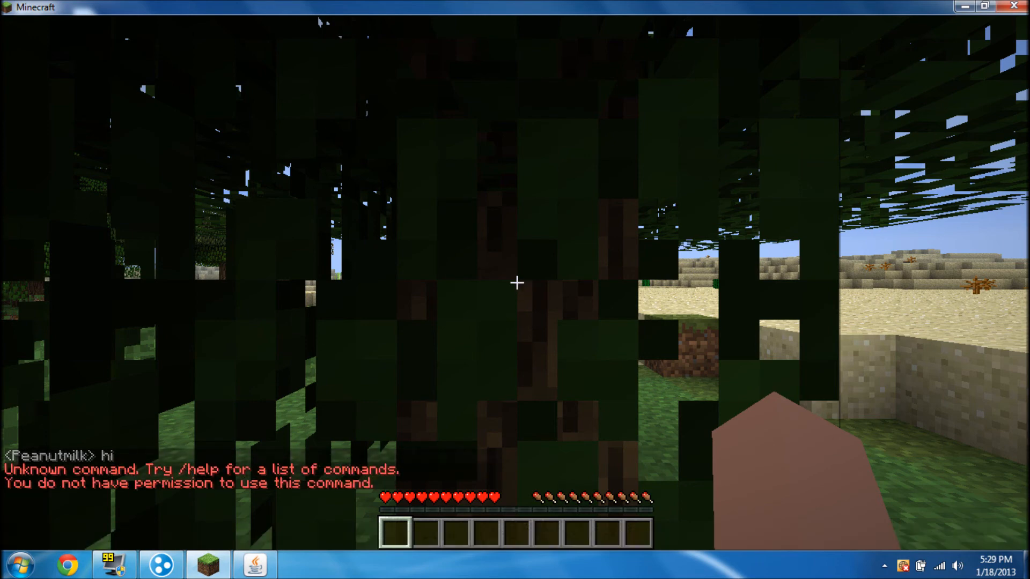
key("slash")
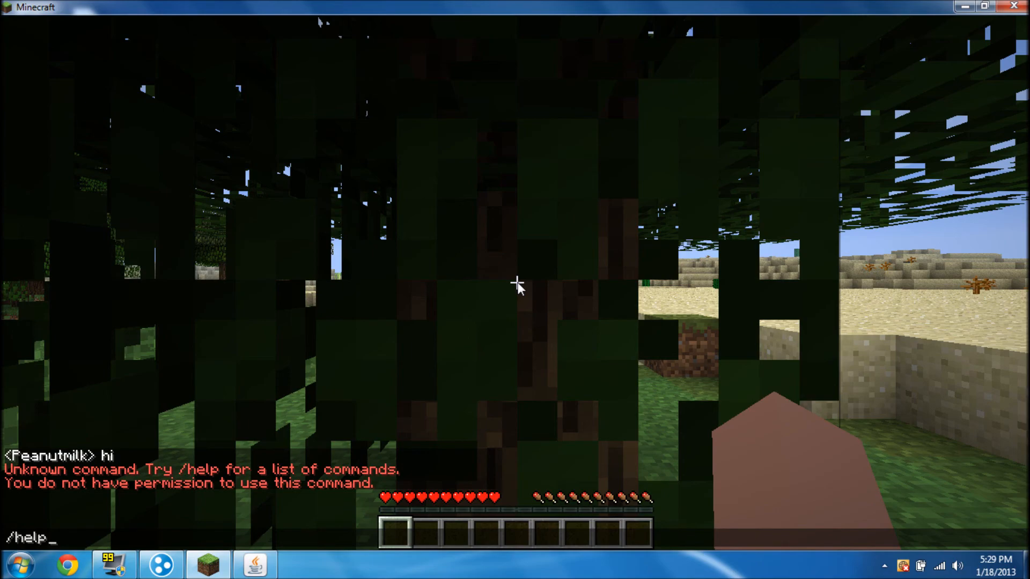
type("help")
key("Return")
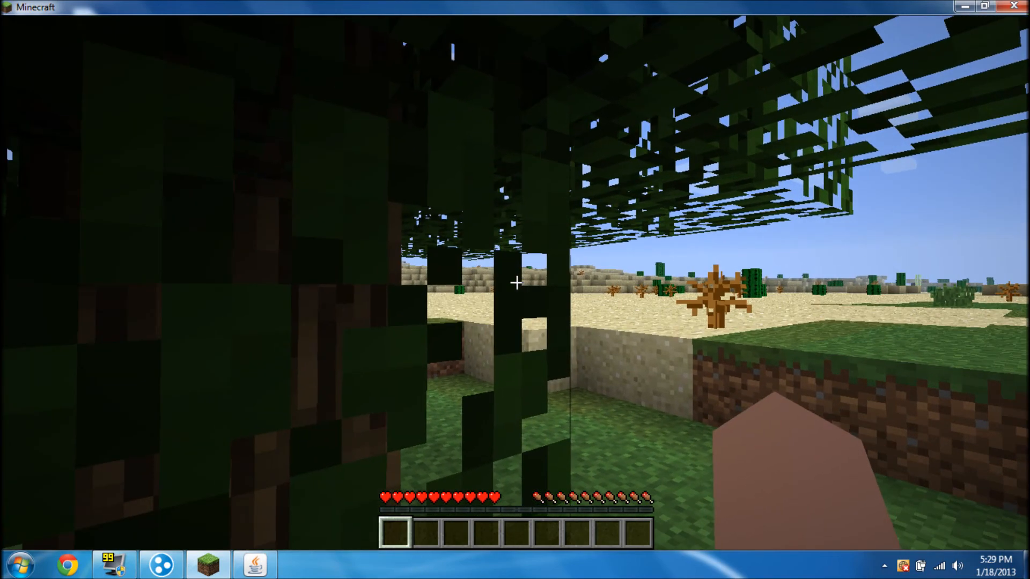
Attempt /stop from in game, then disconnect back to the title menu
key("t")
type("/sto")
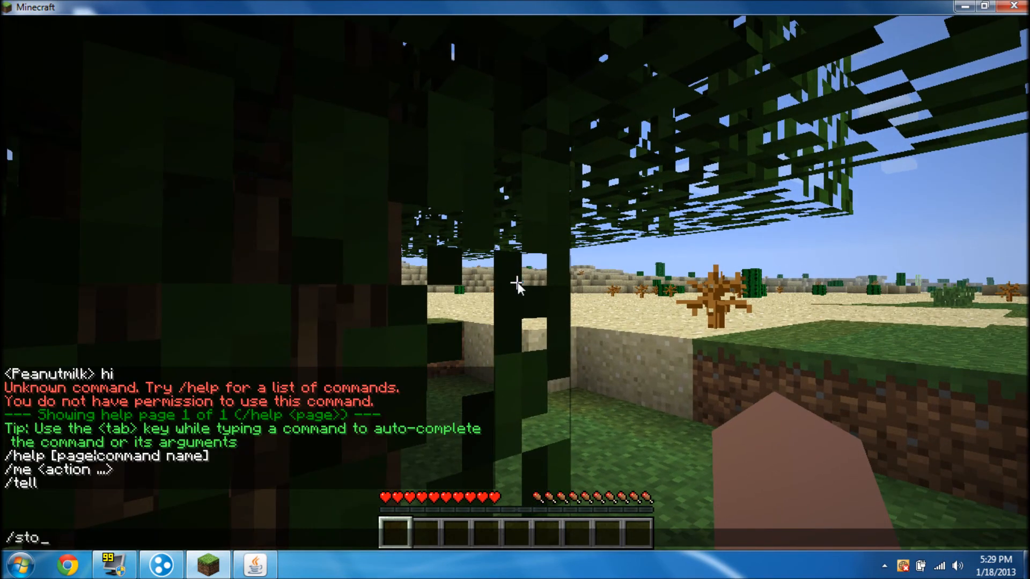
type("p")
key("Return")
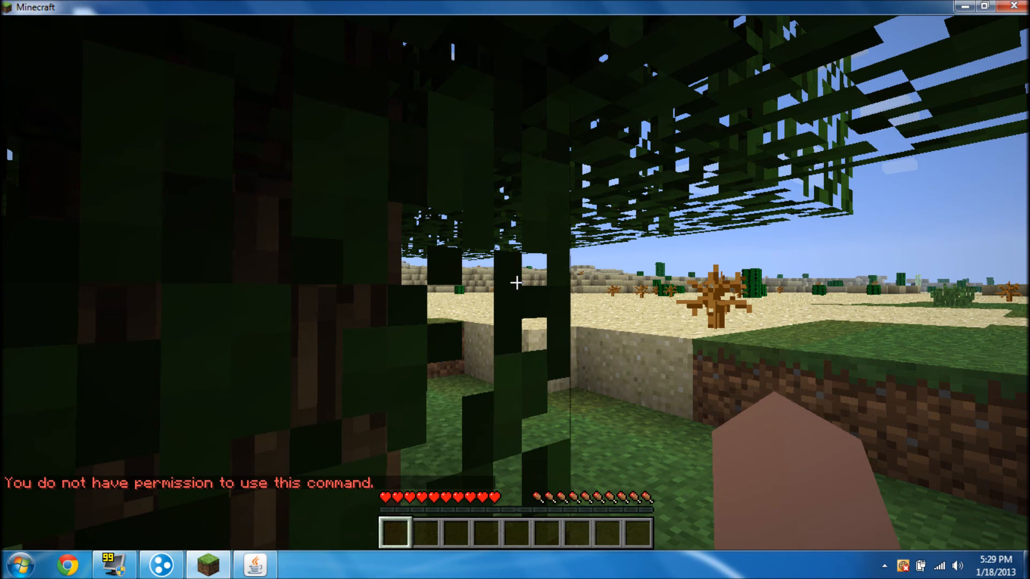
key("Escape")
left_click(504, 328)
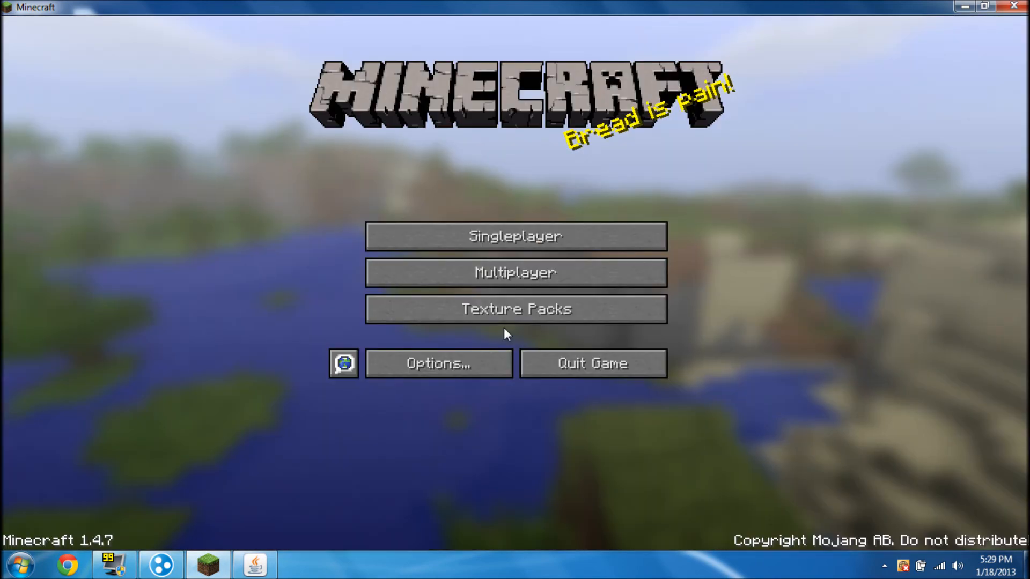
Quit Minecraft and shut down the server by entering stop in its console
left_click(548, 357)
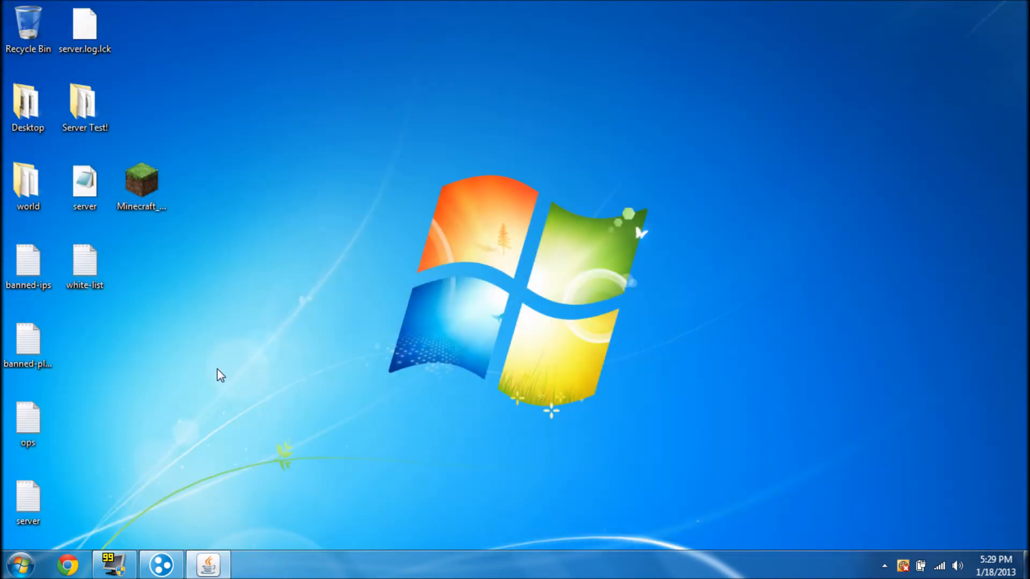
left_click(193, 574)
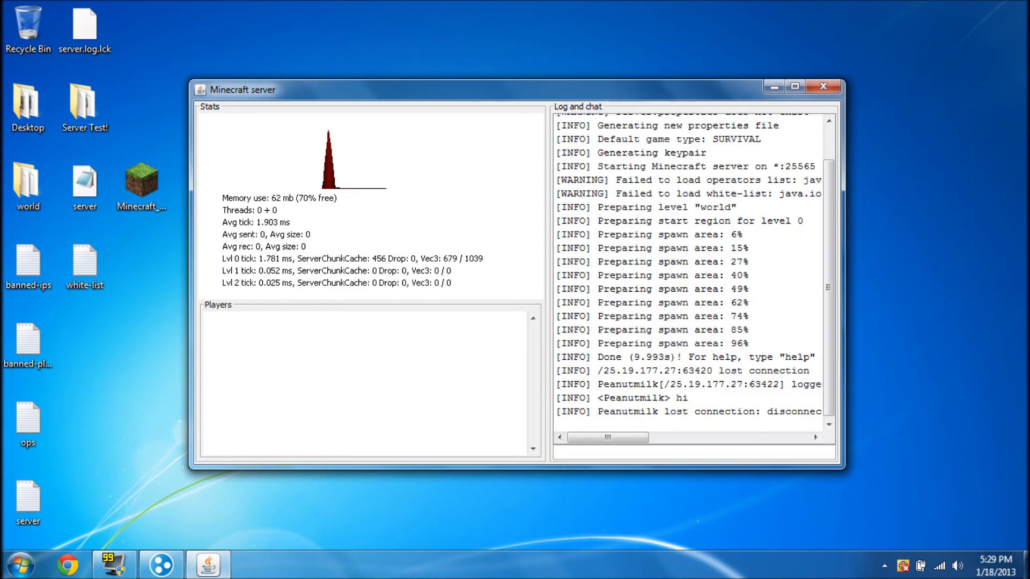
left_click(600, 452)
type("stop")
key("Return")
Move the Minecraft_Server desktop icon to the right, apart from the server files
mouse_move(620, 220)
left_mouse_down()
mouse_move(329, 422)
mouse_move(745, 63)
mouse_move(722, 126)
mouse_move(687, 173)
mouse_move(332, 451)
mouse_move(711, 72)
left_mouse_up()
left_click_drag(315, 224, 244, 279)
left_click_drag(143, 180, 200, 185)
left_click(302, 132)
left_click_drag(299, 127, 273, 149)
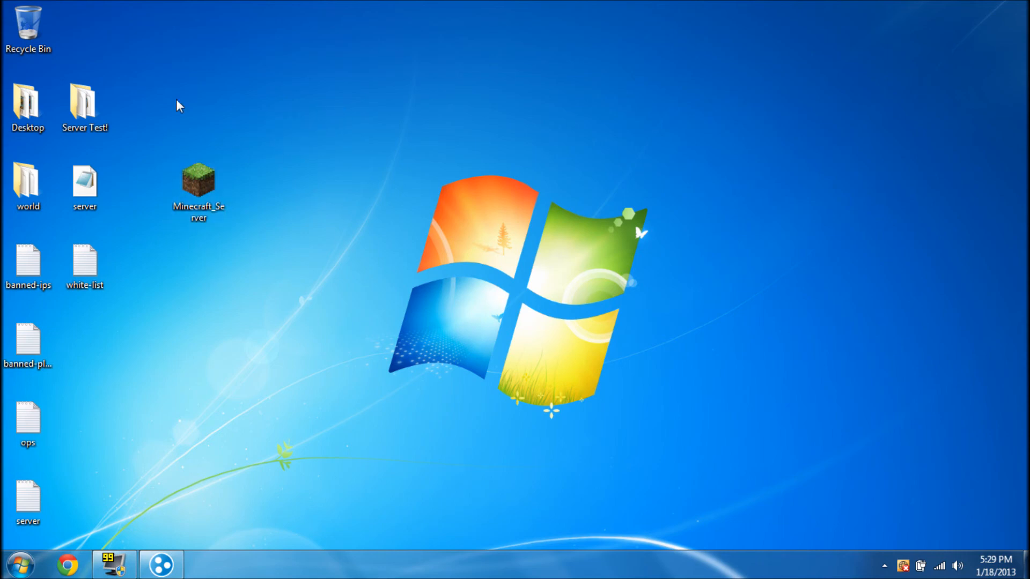
Select the seven generated server files and drop them into the Recycle Bin
left_click_drag(143, 164, 68, 317)
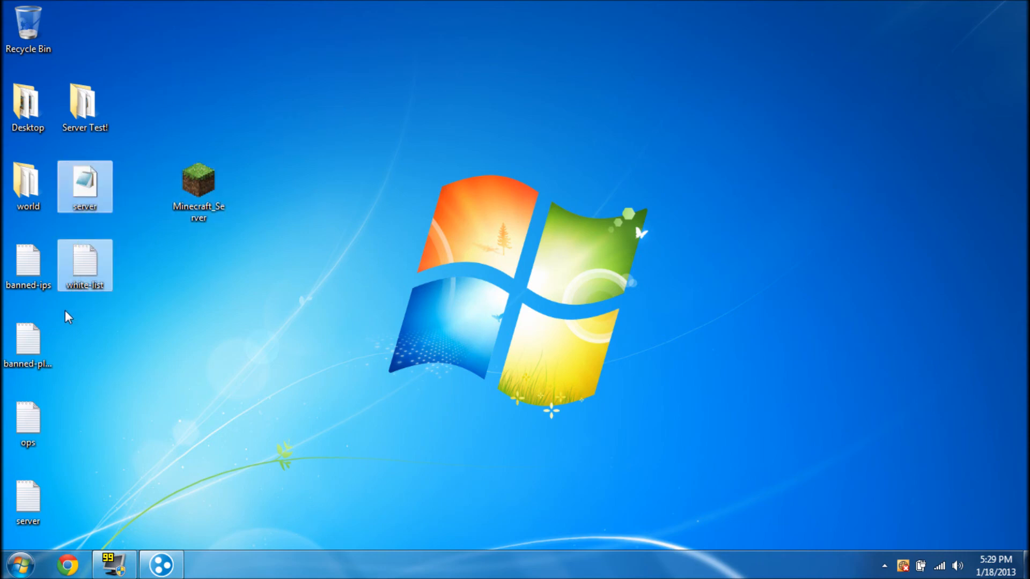
left_click_drag(149, 162, 5, 526)
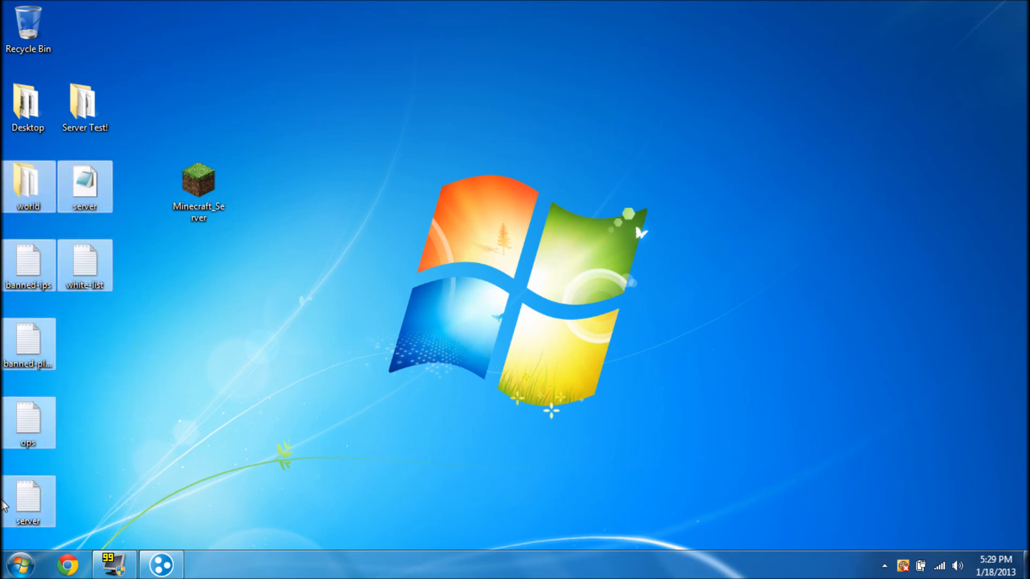
left_click_drag(14, 203, 37, 8)
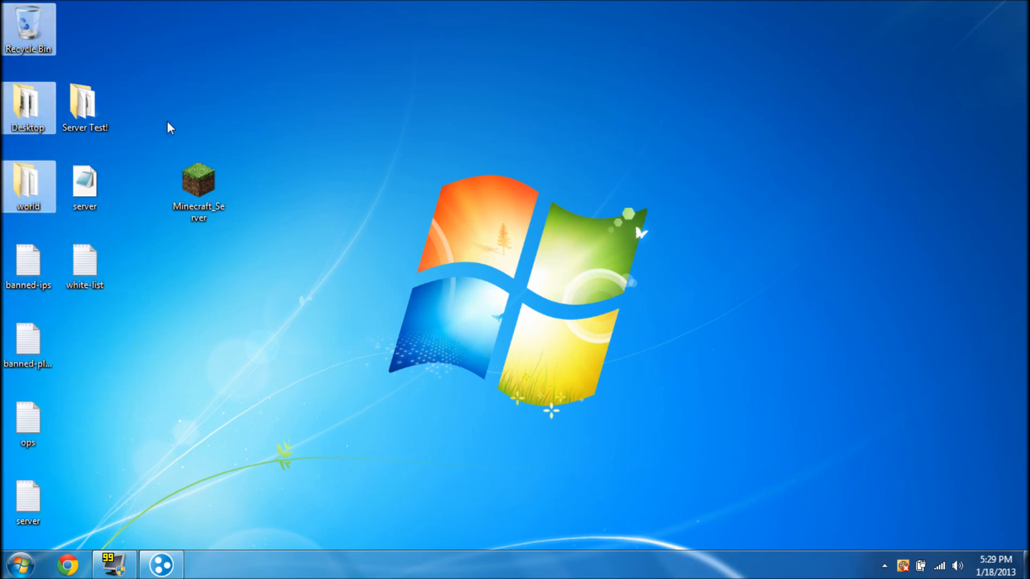
left_click(165, 120)
left_click_drag(134, 170, 5, 526)
left_click_drag(44, 195, 45, 21)
Empty the Recycle Bin, then move Minecraft_Server into the Server Test! folder and open it
right_click(44, 13)
left_click(80, 40)
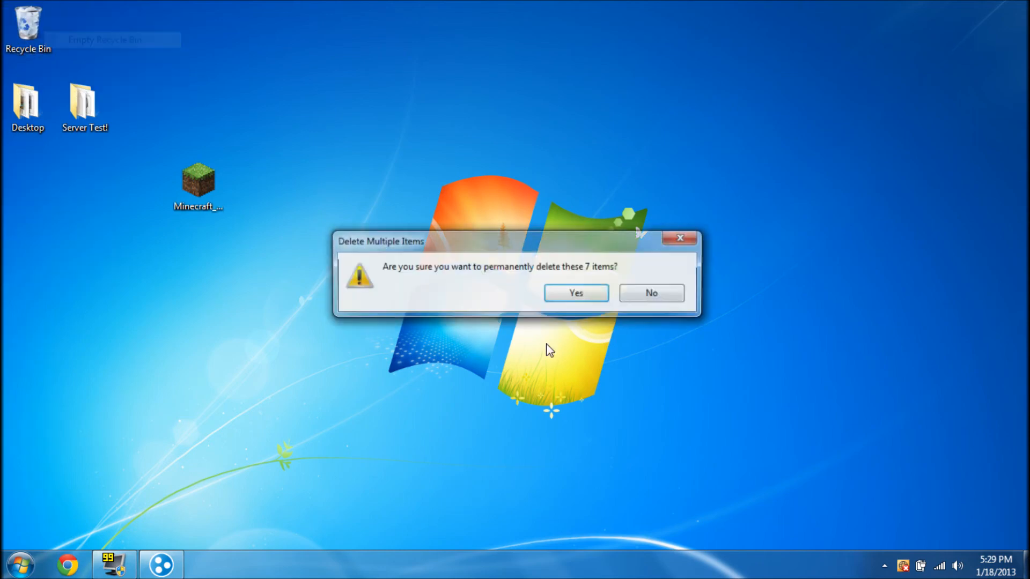
left_click(564, 290)
left_click_drag(199, 180, 105, 106)
double_click(106, 105)
Open and close the ops file and the server properties file to review them
left_click_drag(515, 329, 453, 378)
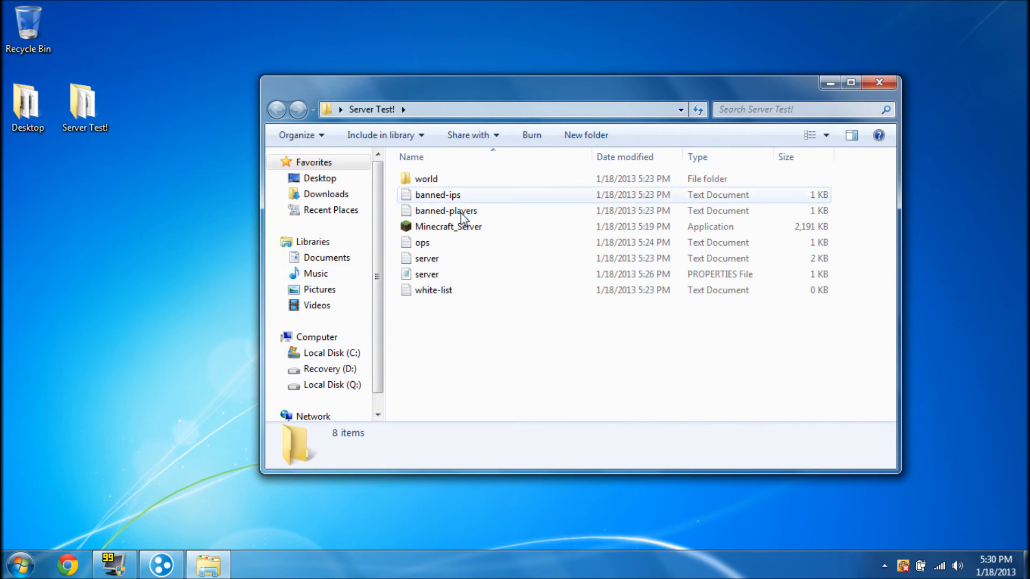
double_click(450, 247)
left_click(919, 77)
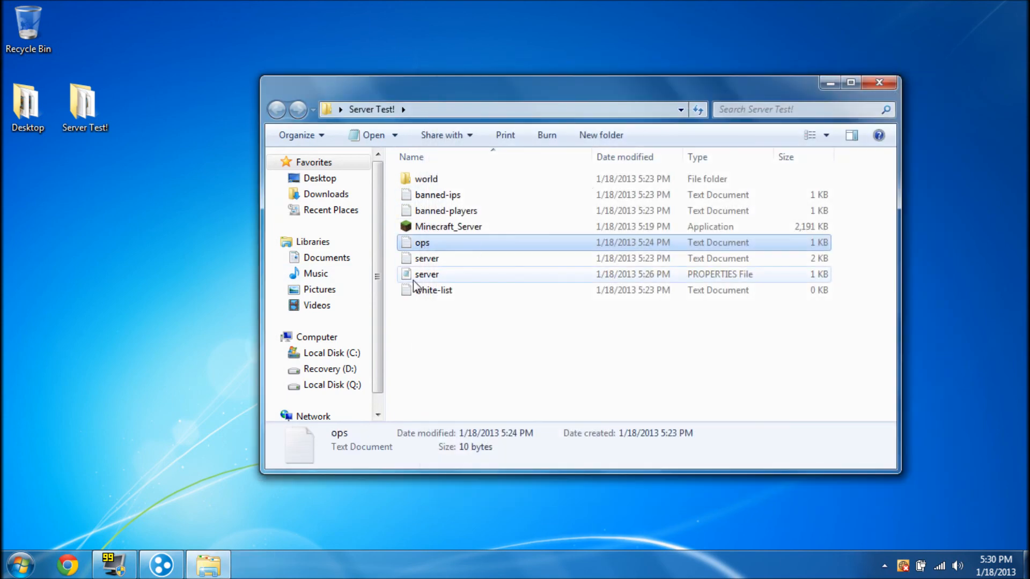
double_click(424, 274)
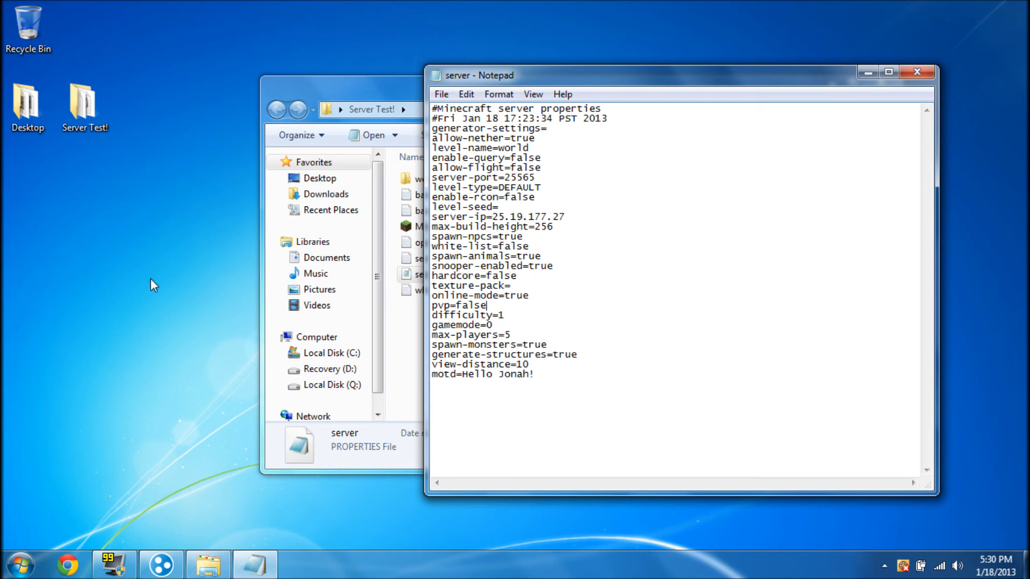
left_click(916, 72)
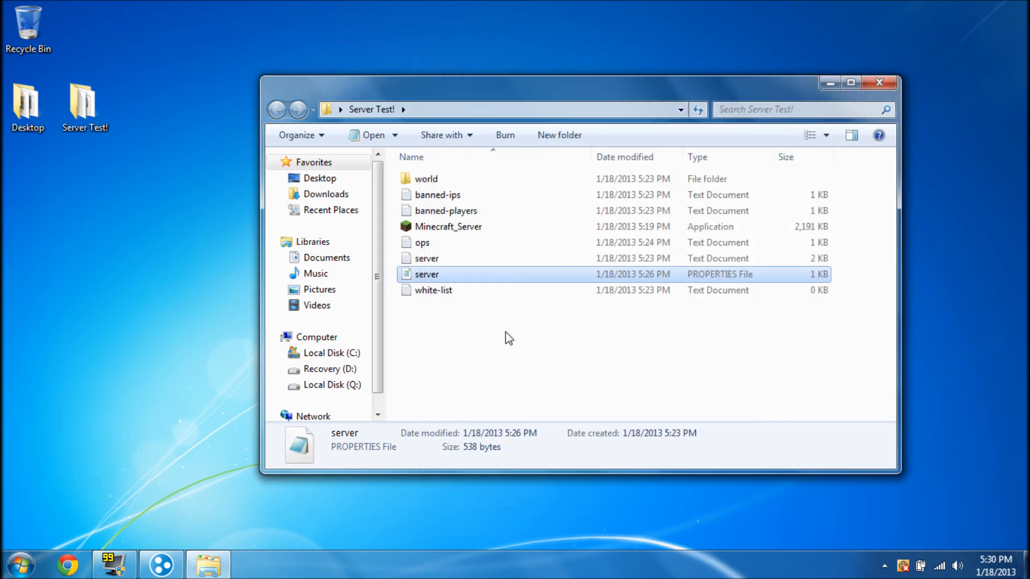
Browse into the world and players folders, then return to Server Test! with world selected
left_click_drag(442, 372, 420, 359)
left_click_drag(520, 315, 437, 376)
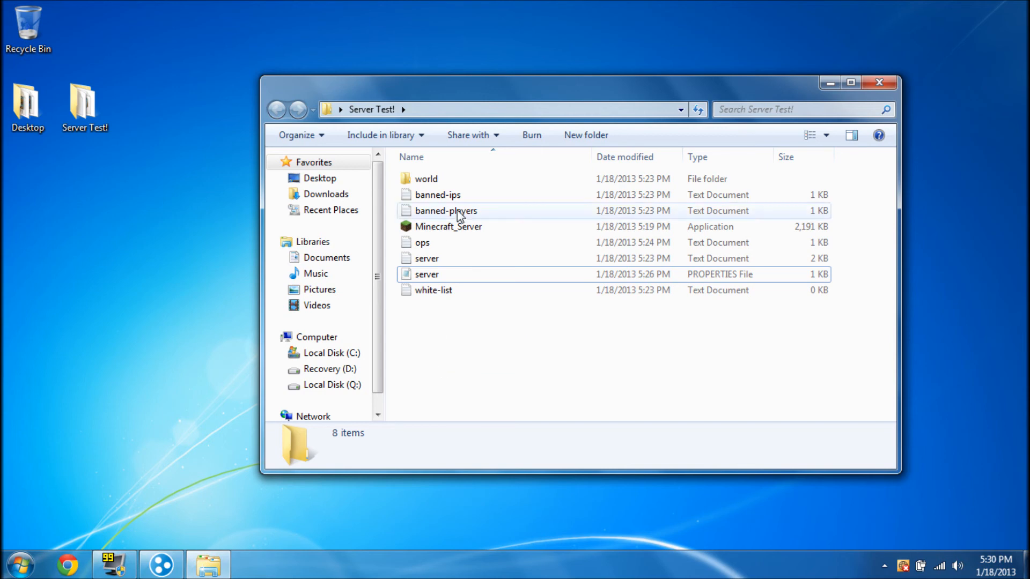
left_click(441, 182)
double_click(440, 181)
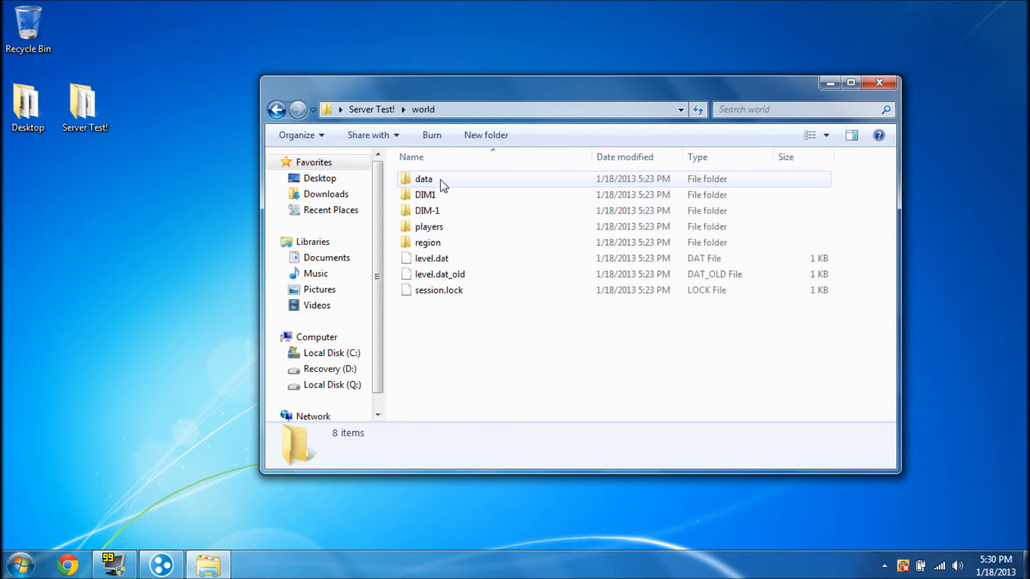
double_click(429, 227)
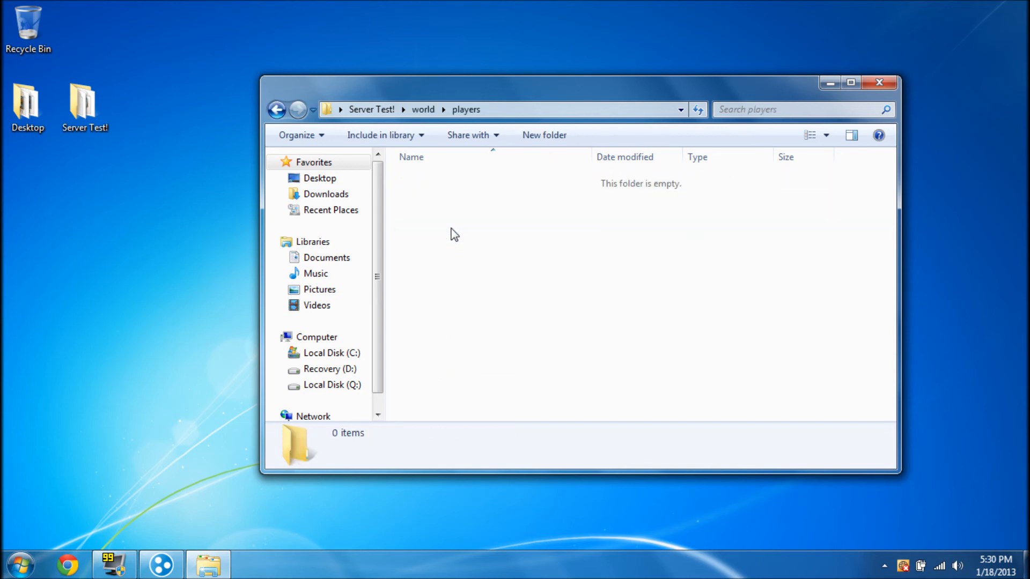
left_click(275, 110)
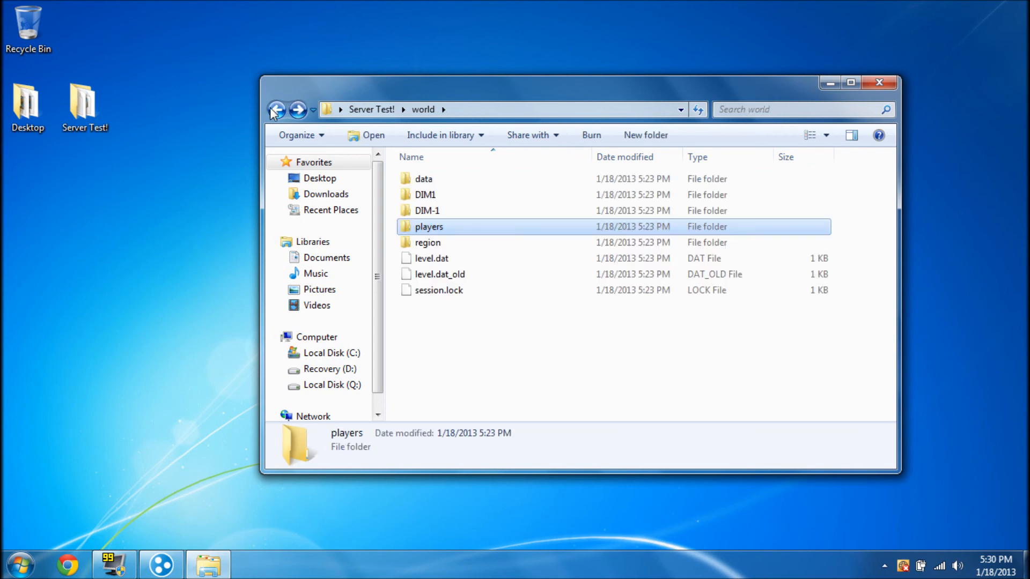
left_click(276, 110)
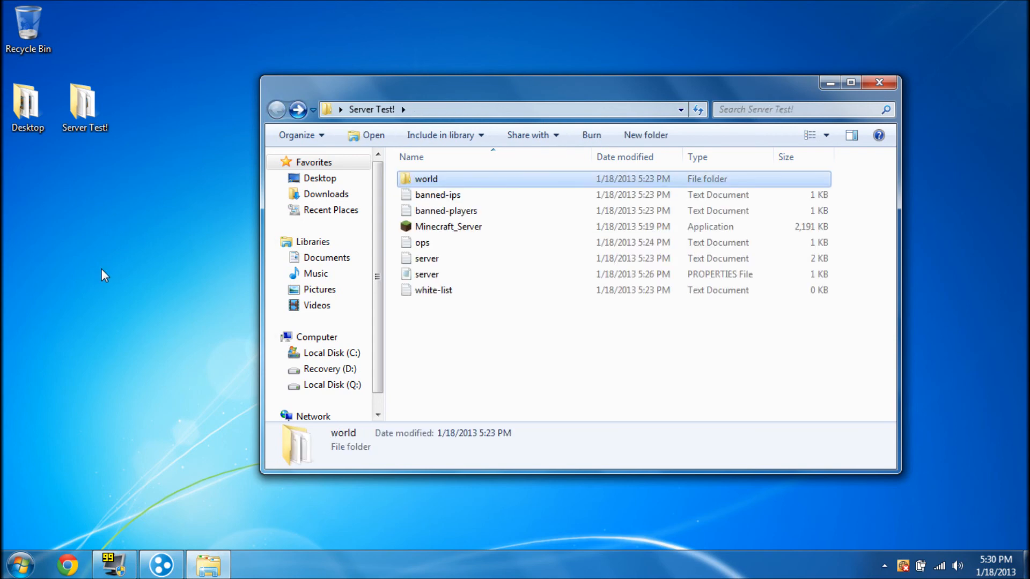
left_click(449, 388)
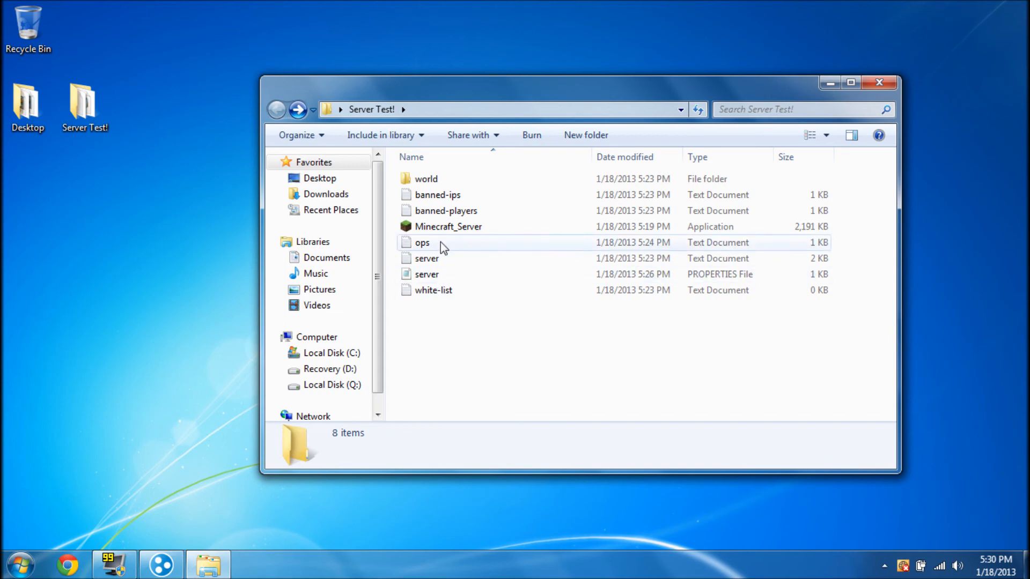
left_click(452, 182)
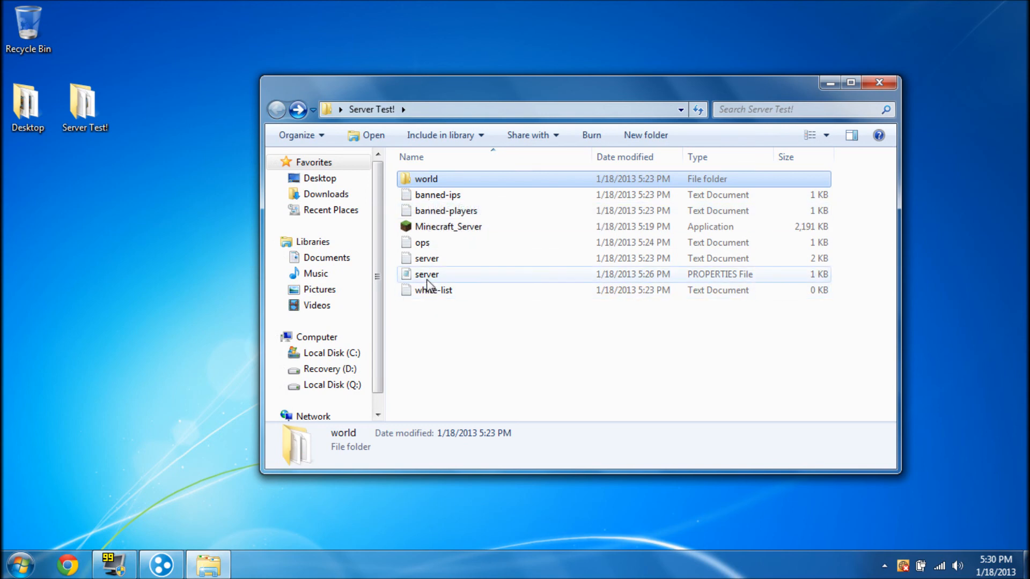
mouse_move(456, 182)
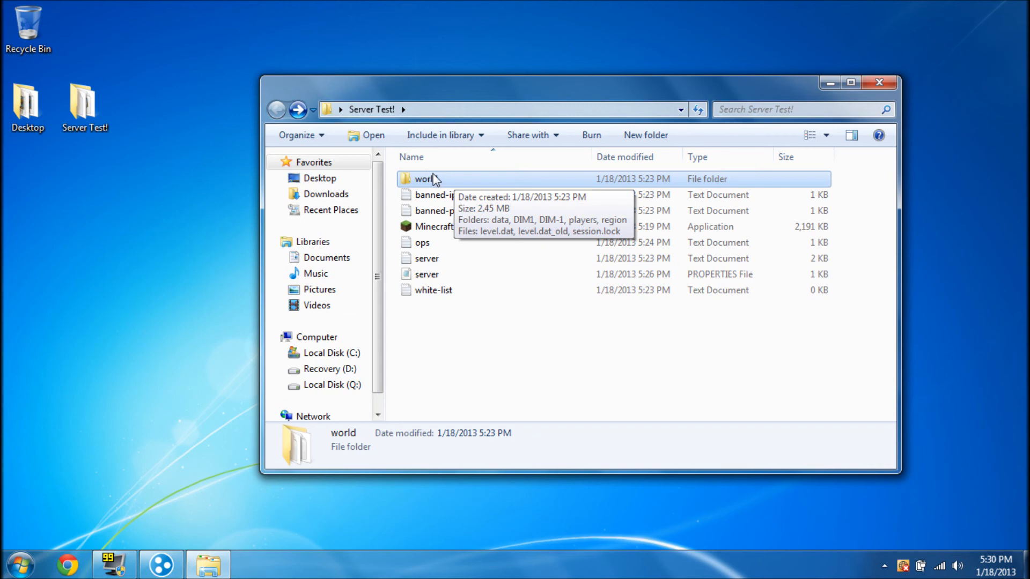
Reopen server properties, save it on closing with level-name=world, and close the Explorer window
double_click(424, 275)
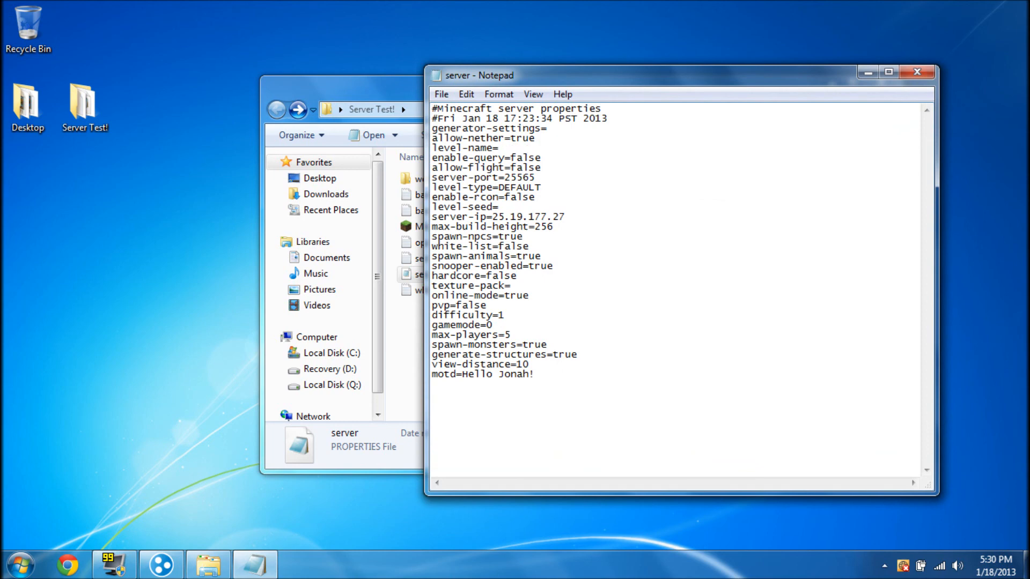
left_click(917, 72)
left_click(503, 298)
left_click(496, 345)
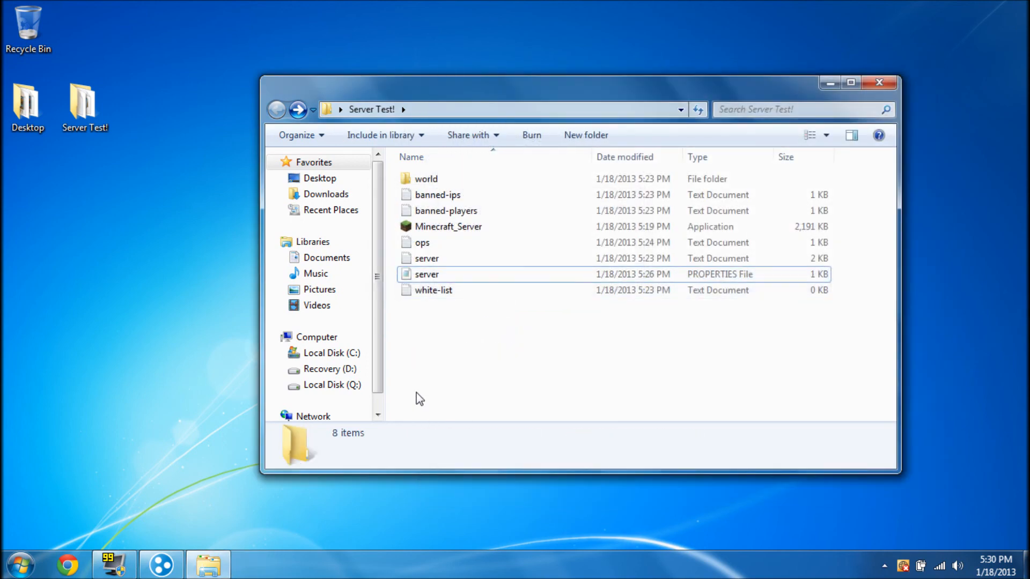
left_click_drag(526, 329, 492, 329)
left_click(878, 85)
left_click_drag(680, 156, 719, 156)
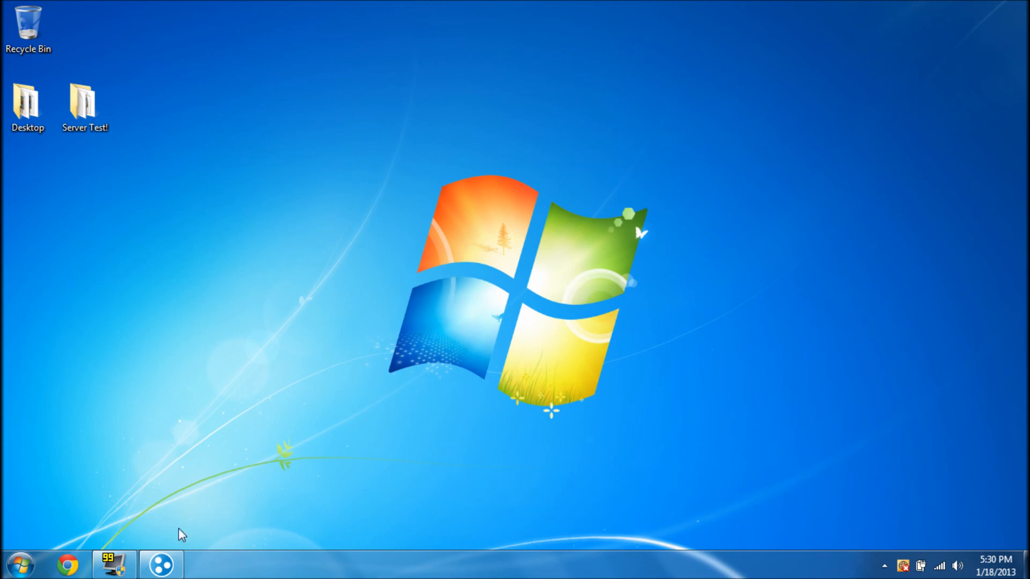
Restore the Hamachi window, move it up and right, and look over the owned network's actions
left_click(161, 565)
left_click_drag(189, 92, 345, 61)
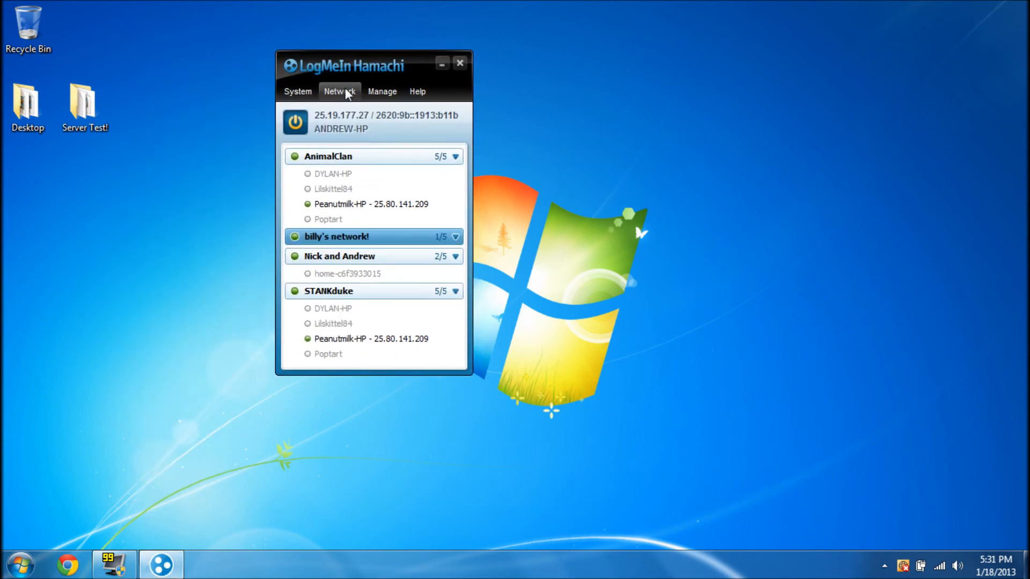
left_click(347, 94)
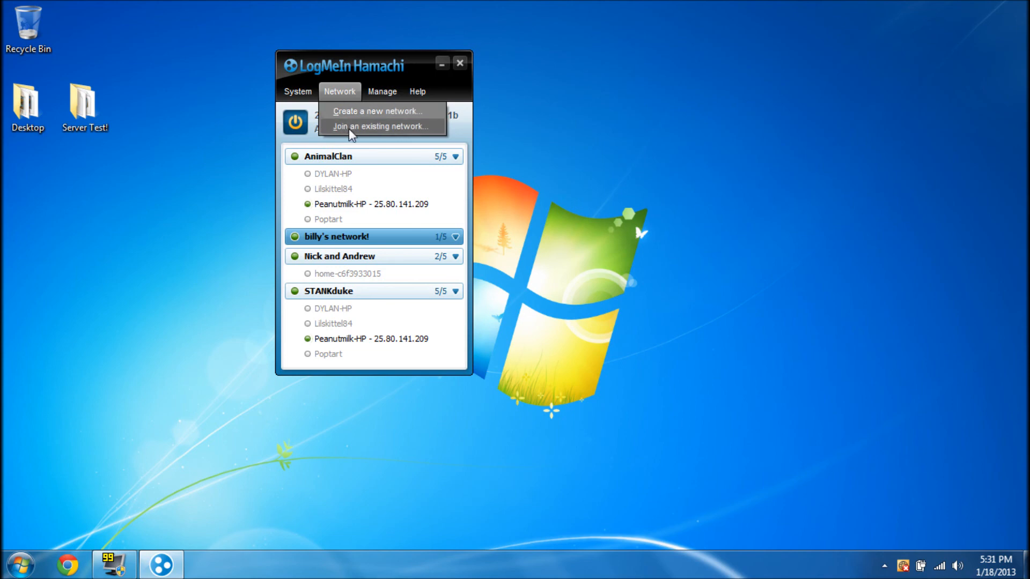
left_click(170, 278)
right_click(329, 242)
Try joining an existing network by entering its network ID and password
left_click(338, 91)
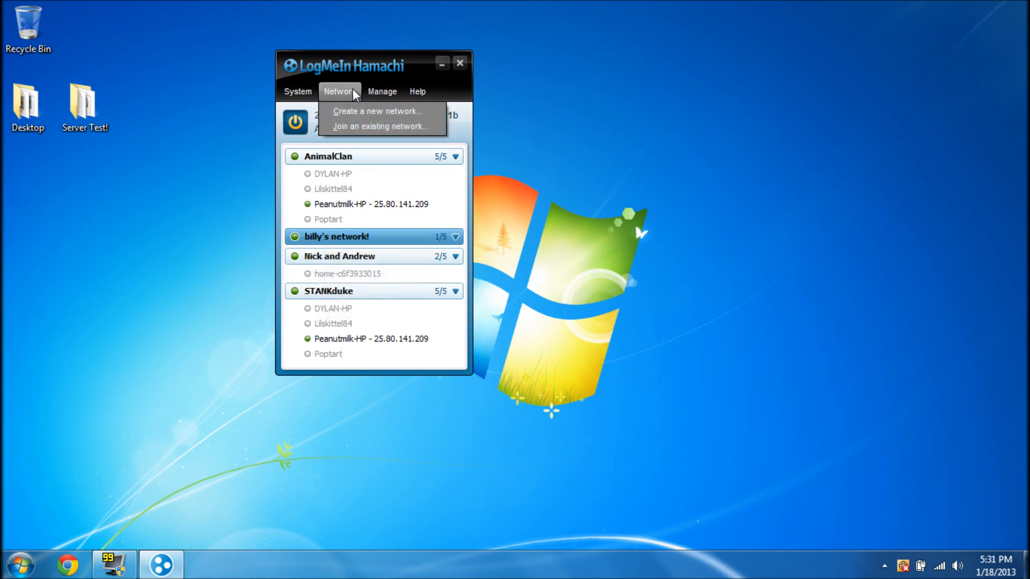
left_click(353, 128)
left_click_drag(494, 197, 621, 190)
type("billy's network!")
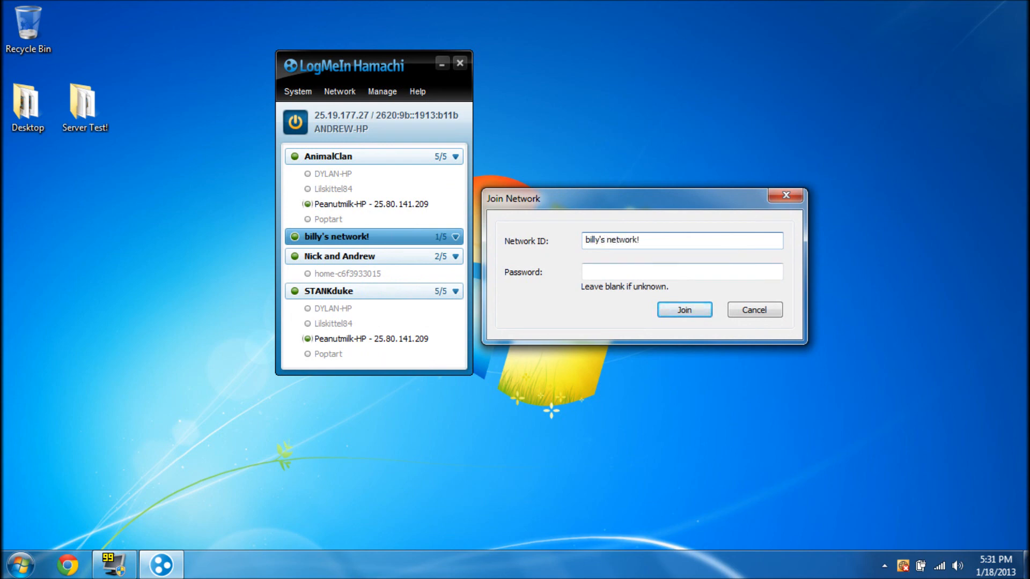
key("Tab")
left_click(688, 311)
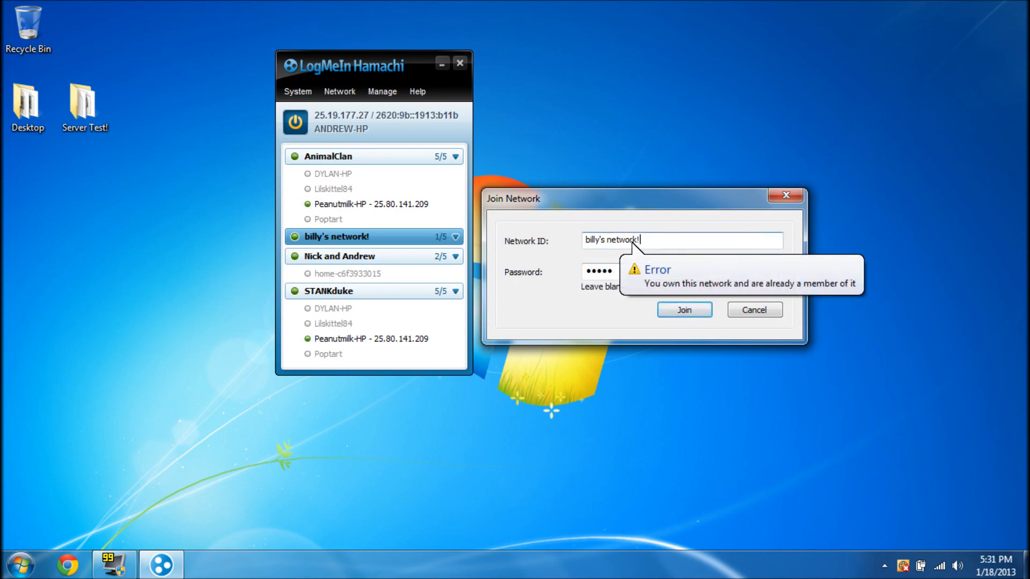
Clear the entered network ID and password and cancel the refused join
left_click_drag(697, 239, 582, 239)
key("BackSpace")
key("Tab")
key("BackSpace")
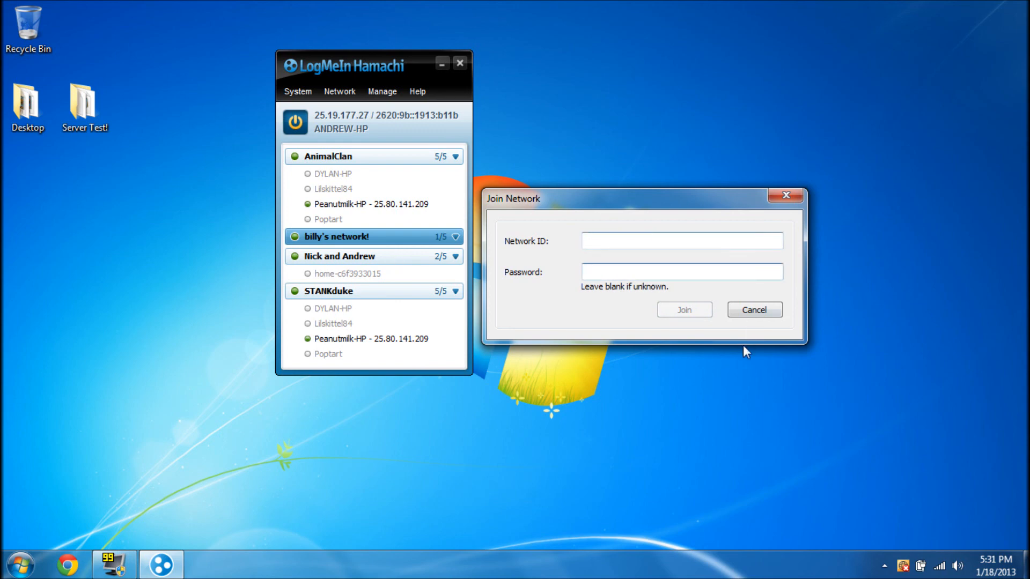
left_click(756, 310)
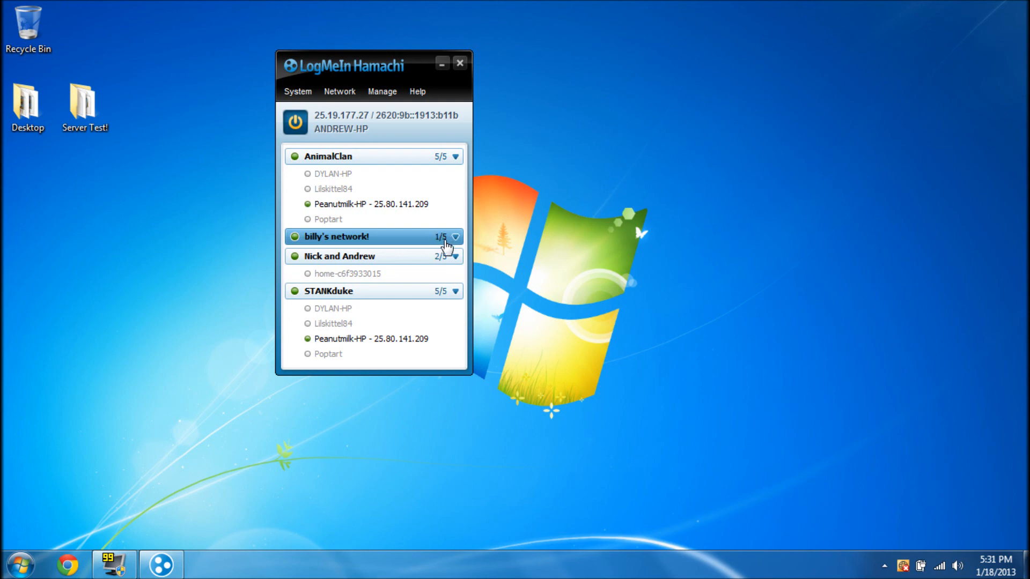
mouse_move(339, 241)
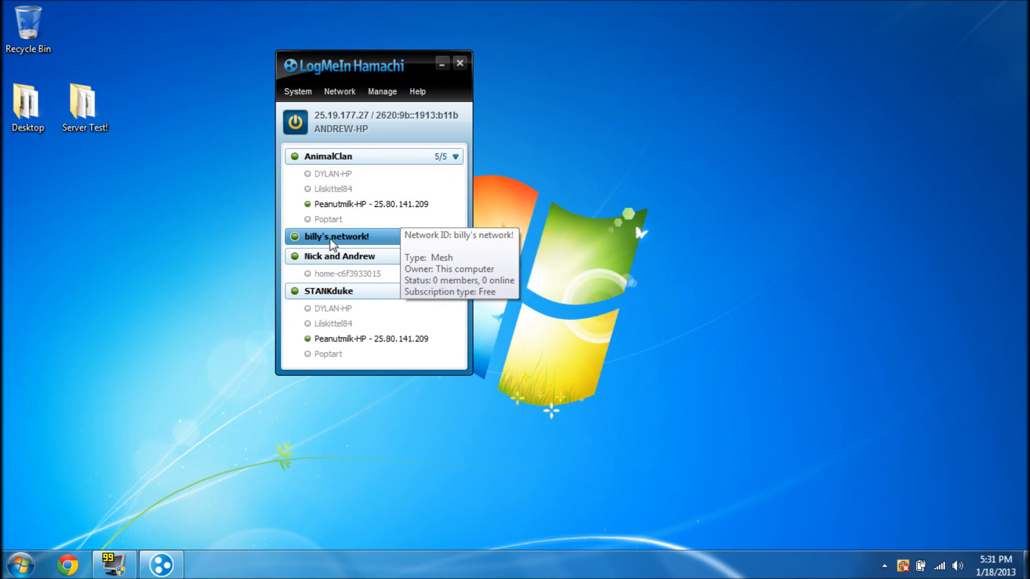
left_click(331, 178)
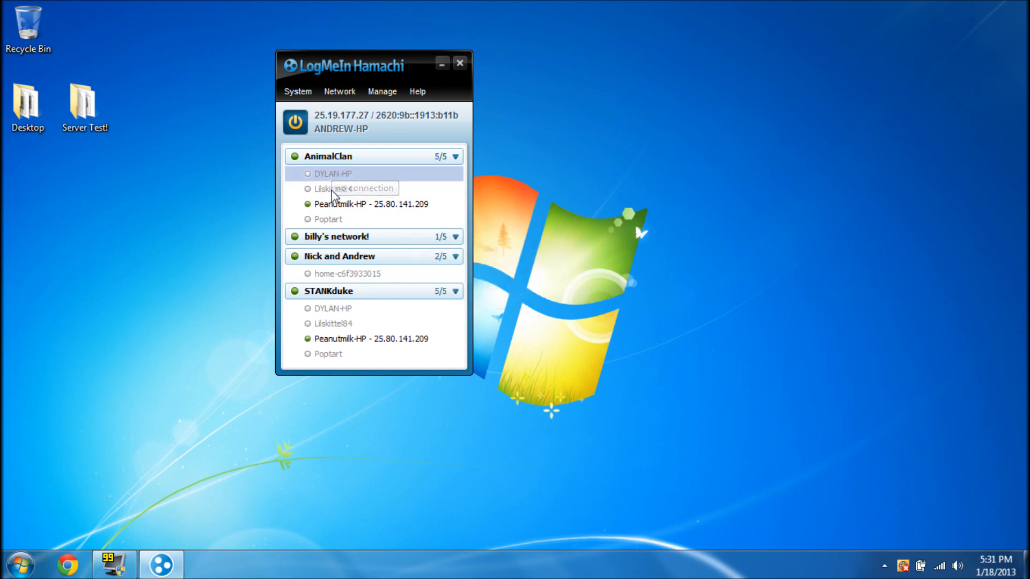
left_click(329, 193)
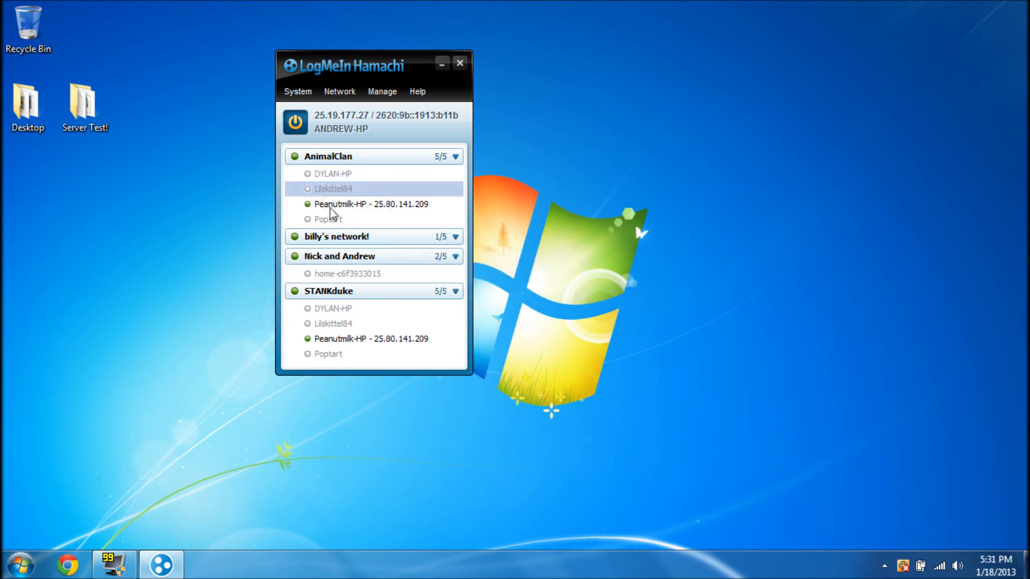
left_click(331, 207)
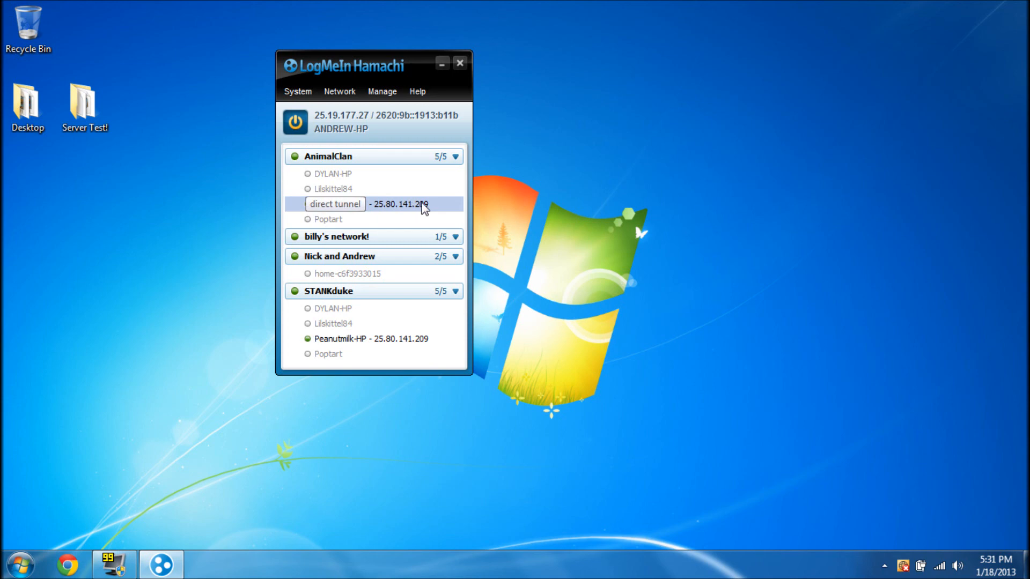
left_click(343, 165)
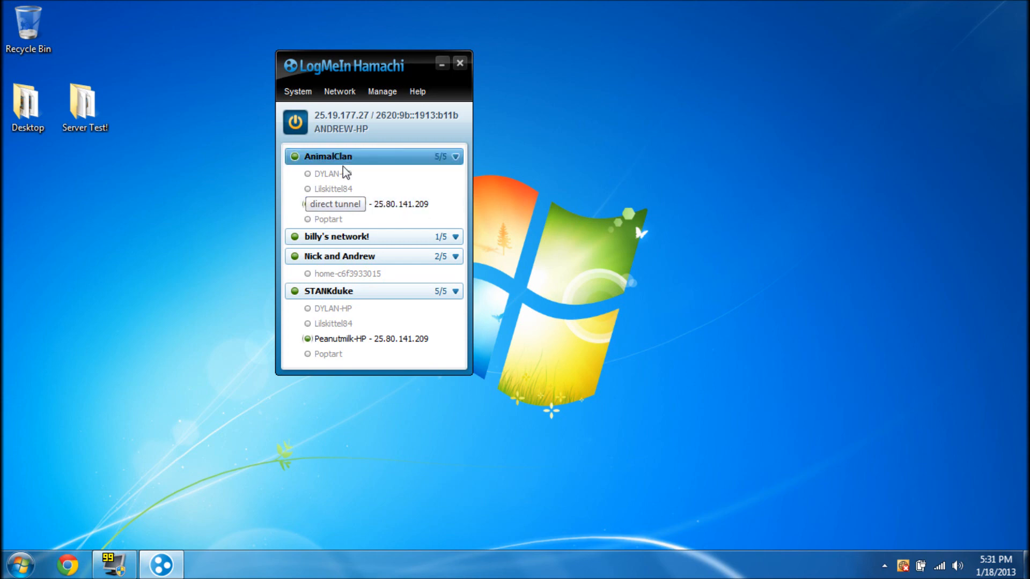
left_click(344, 174)
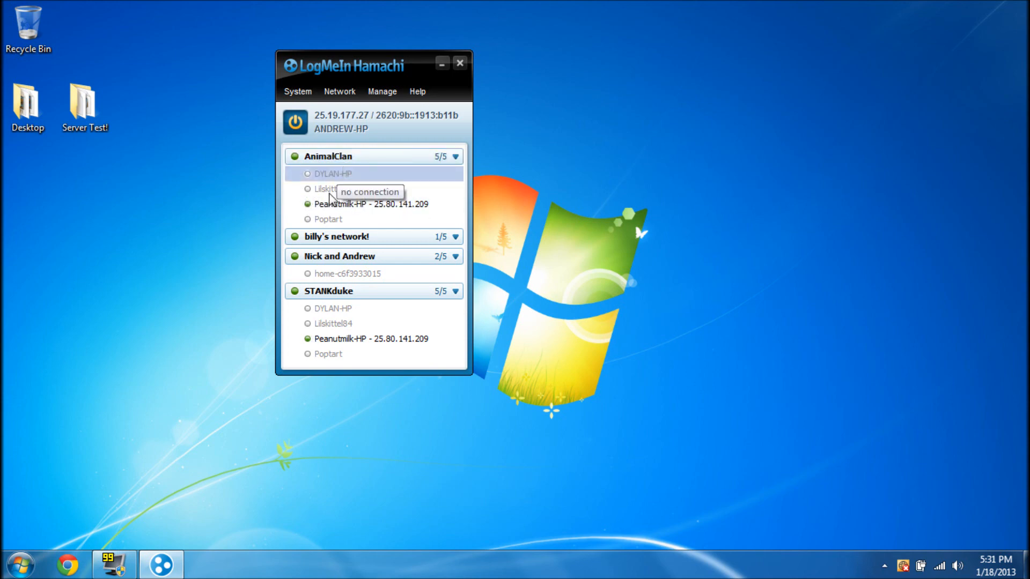
left_click(330, 190)
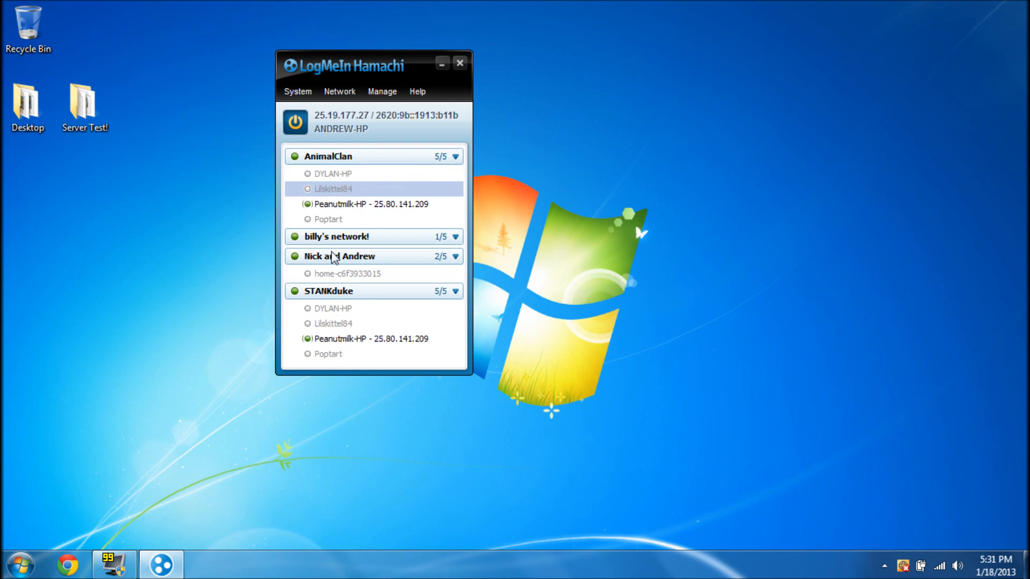
right_click(337, 324)
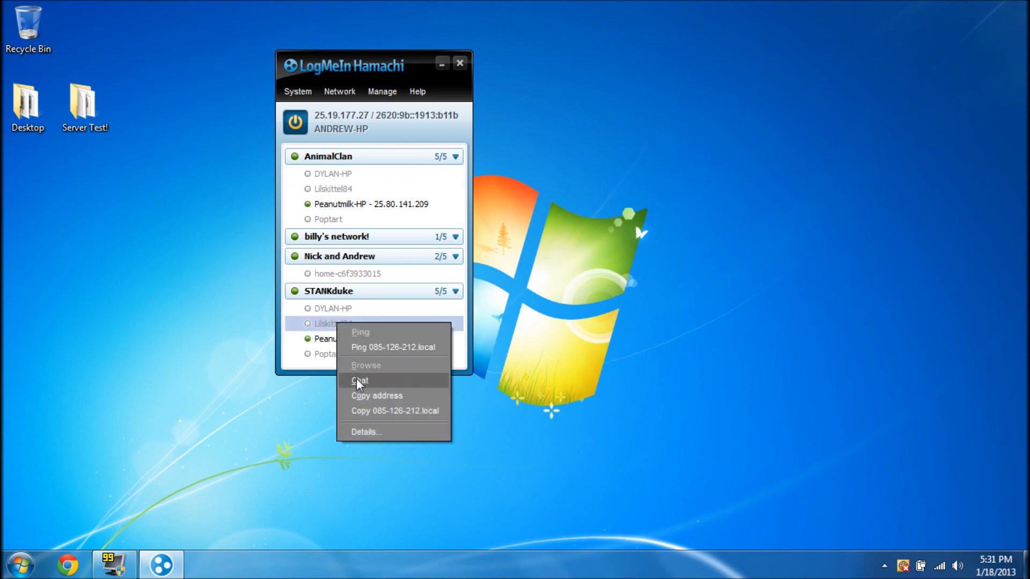
left_click(359, 382)
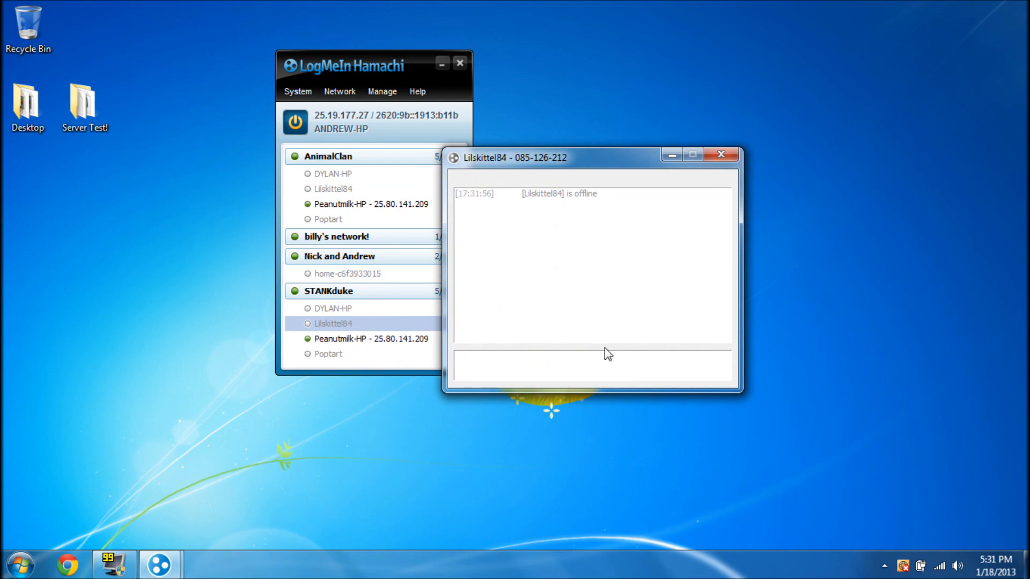
left_click(722, 154)
left_click(442, 64)
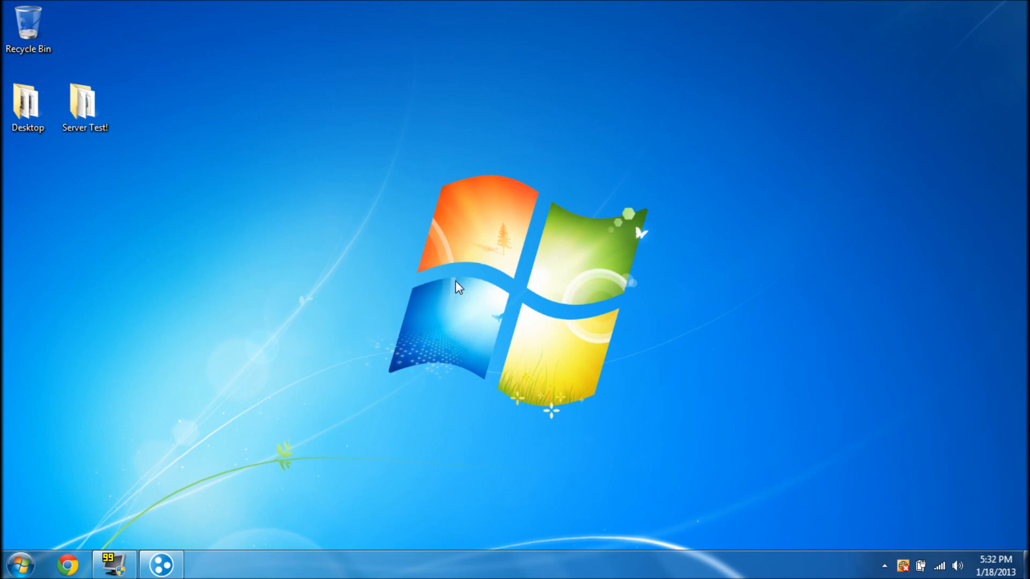
left_click(152, 571)
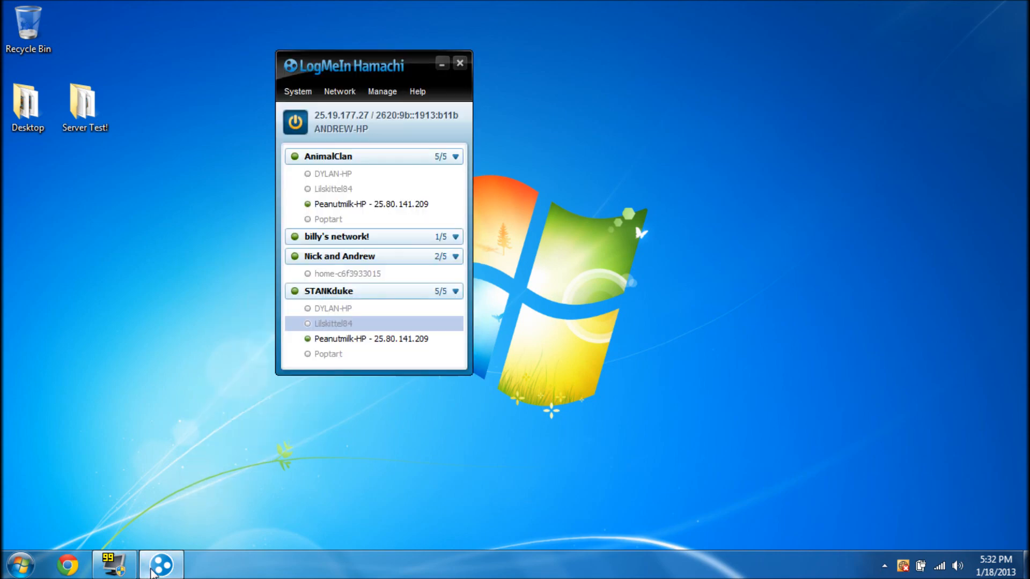
left_click_drag(187, 304, 355, 414)
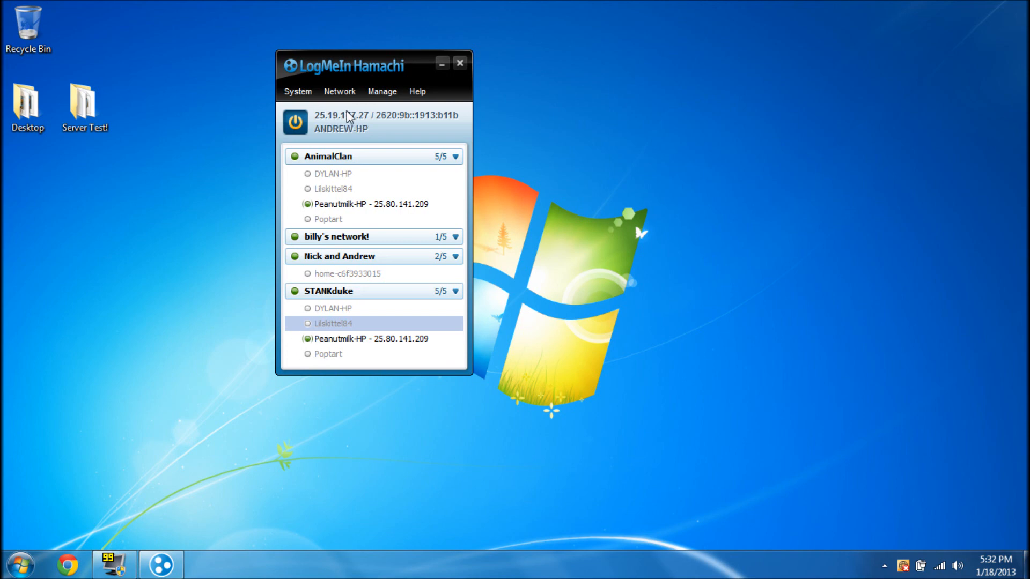
left_click(346, 209)
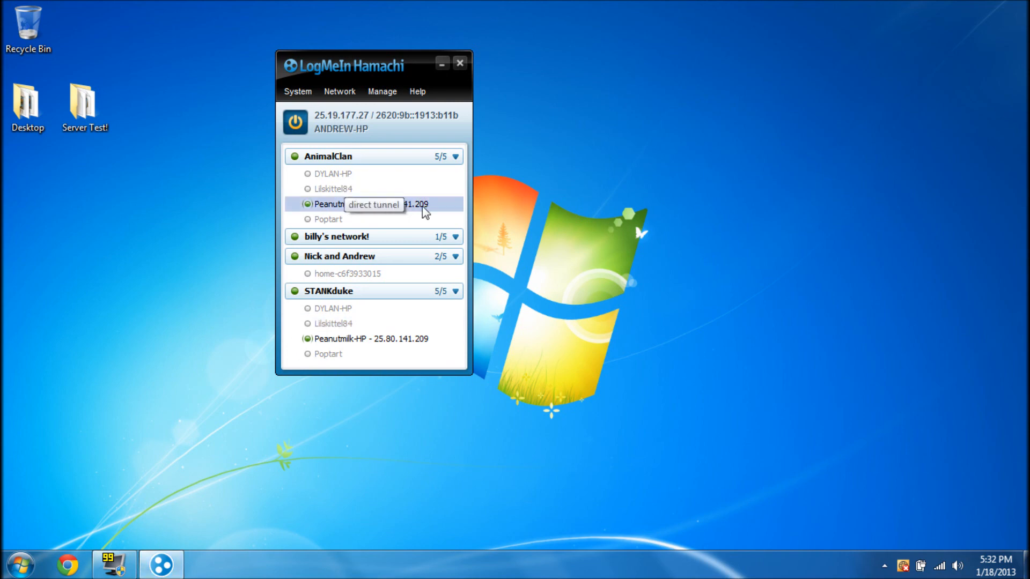
left_click_drag(200, 216, 523, 508)
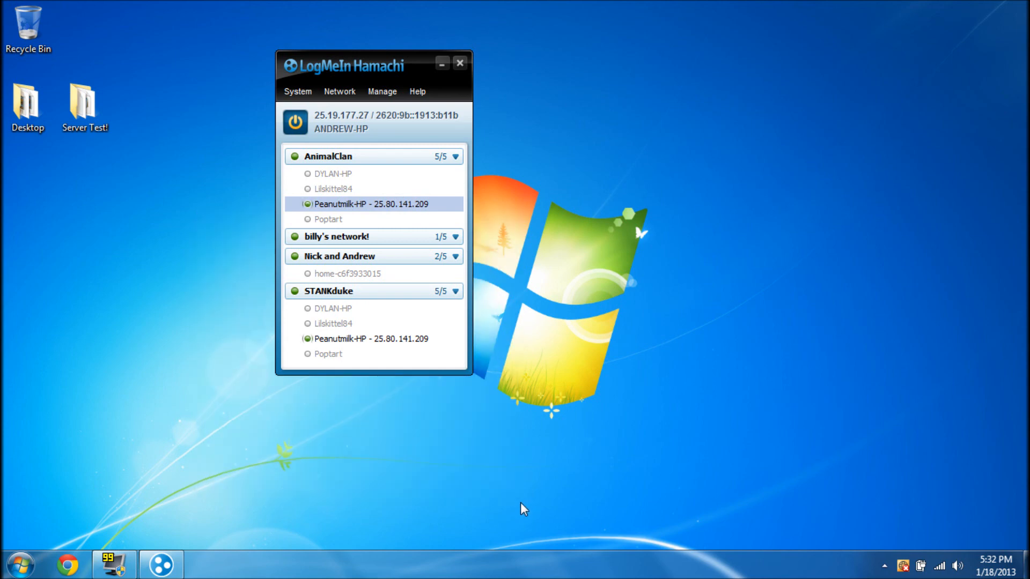
left_click_drag(586, 273, 190, 452)
left_click_drag(346, 63, 416, 73)
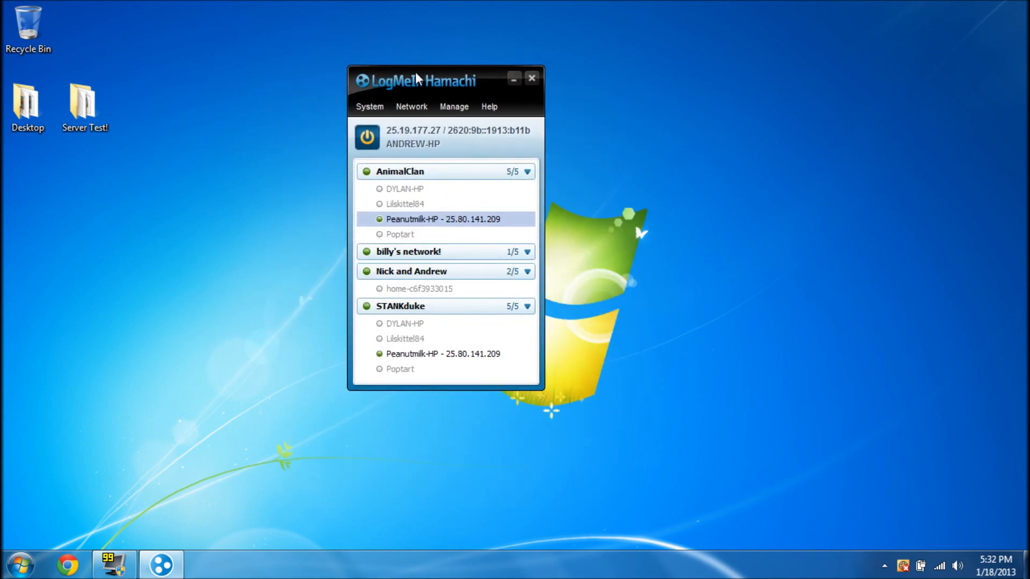
left_click(394, 251)
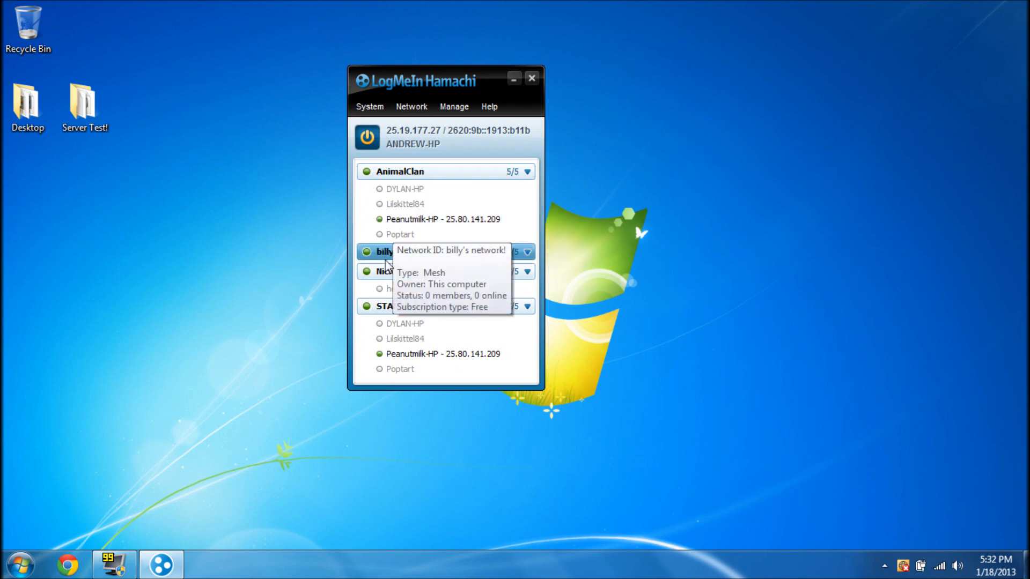